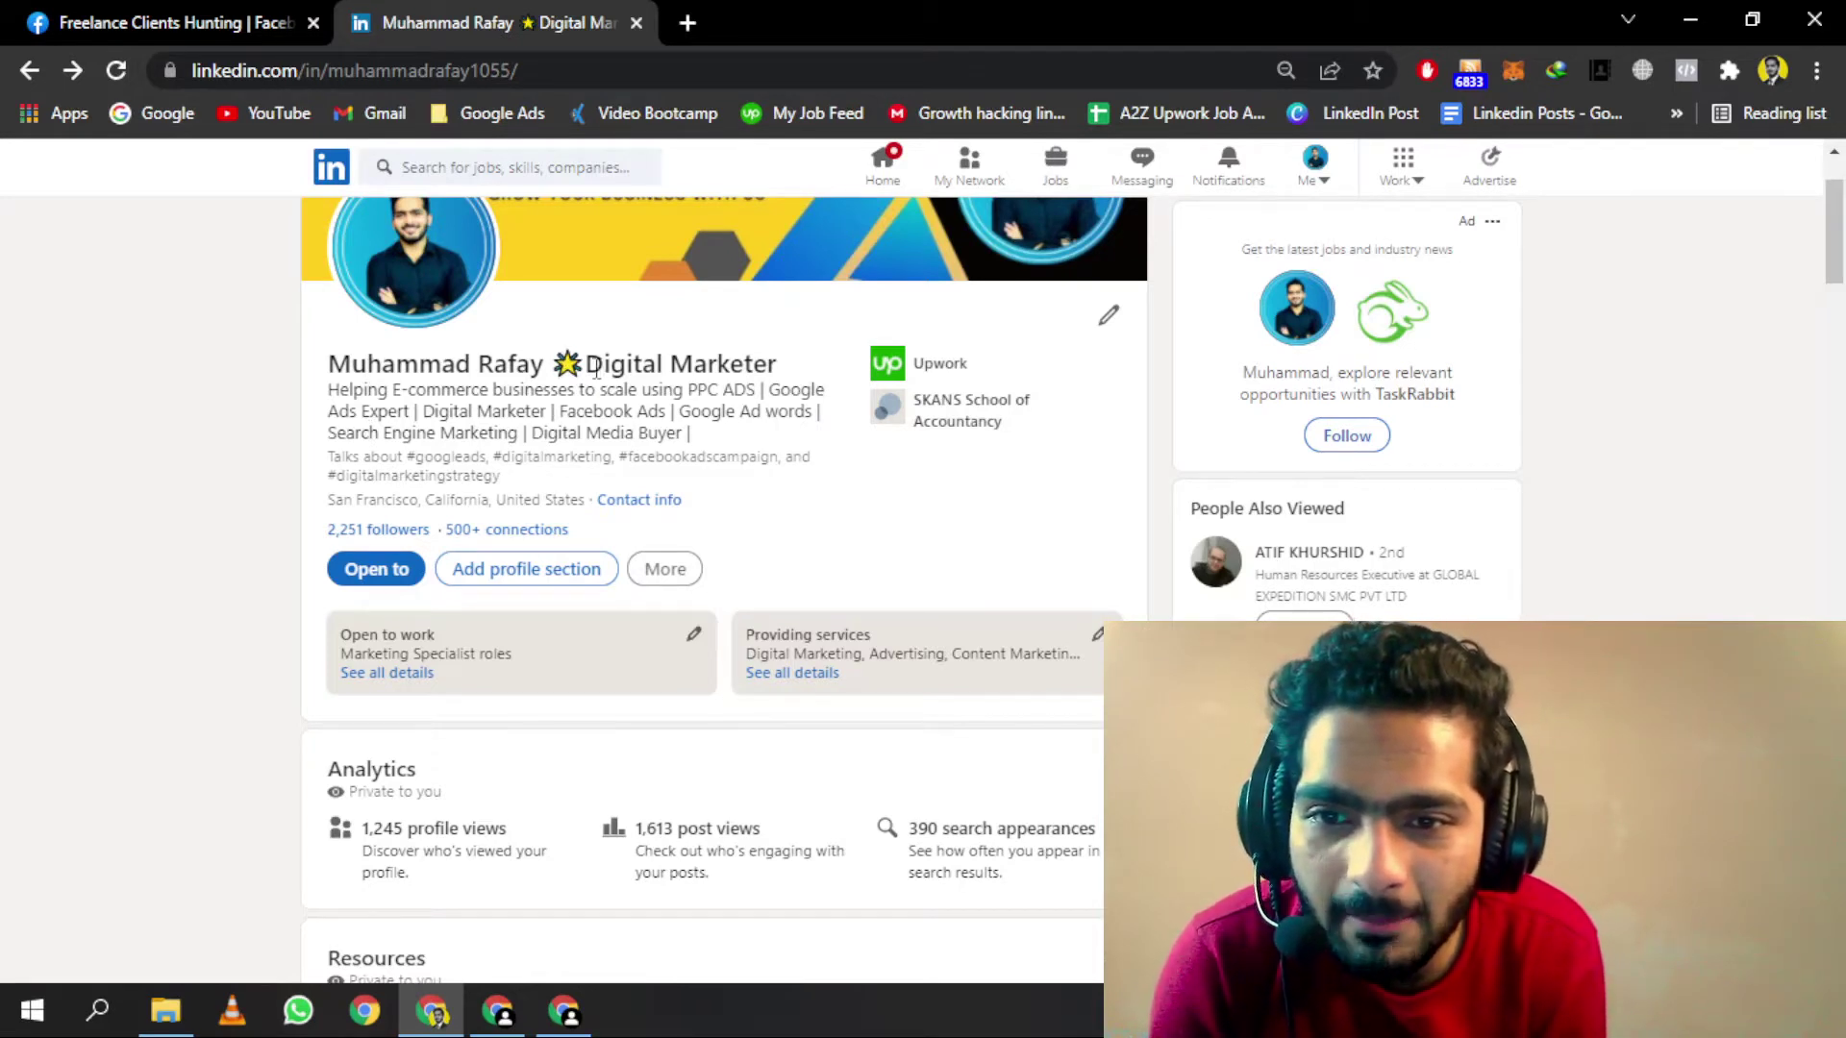
Step: Review the Digital Marketer tag in the profile name and the full headline beneath it
drag(588, 366, 868, 381)
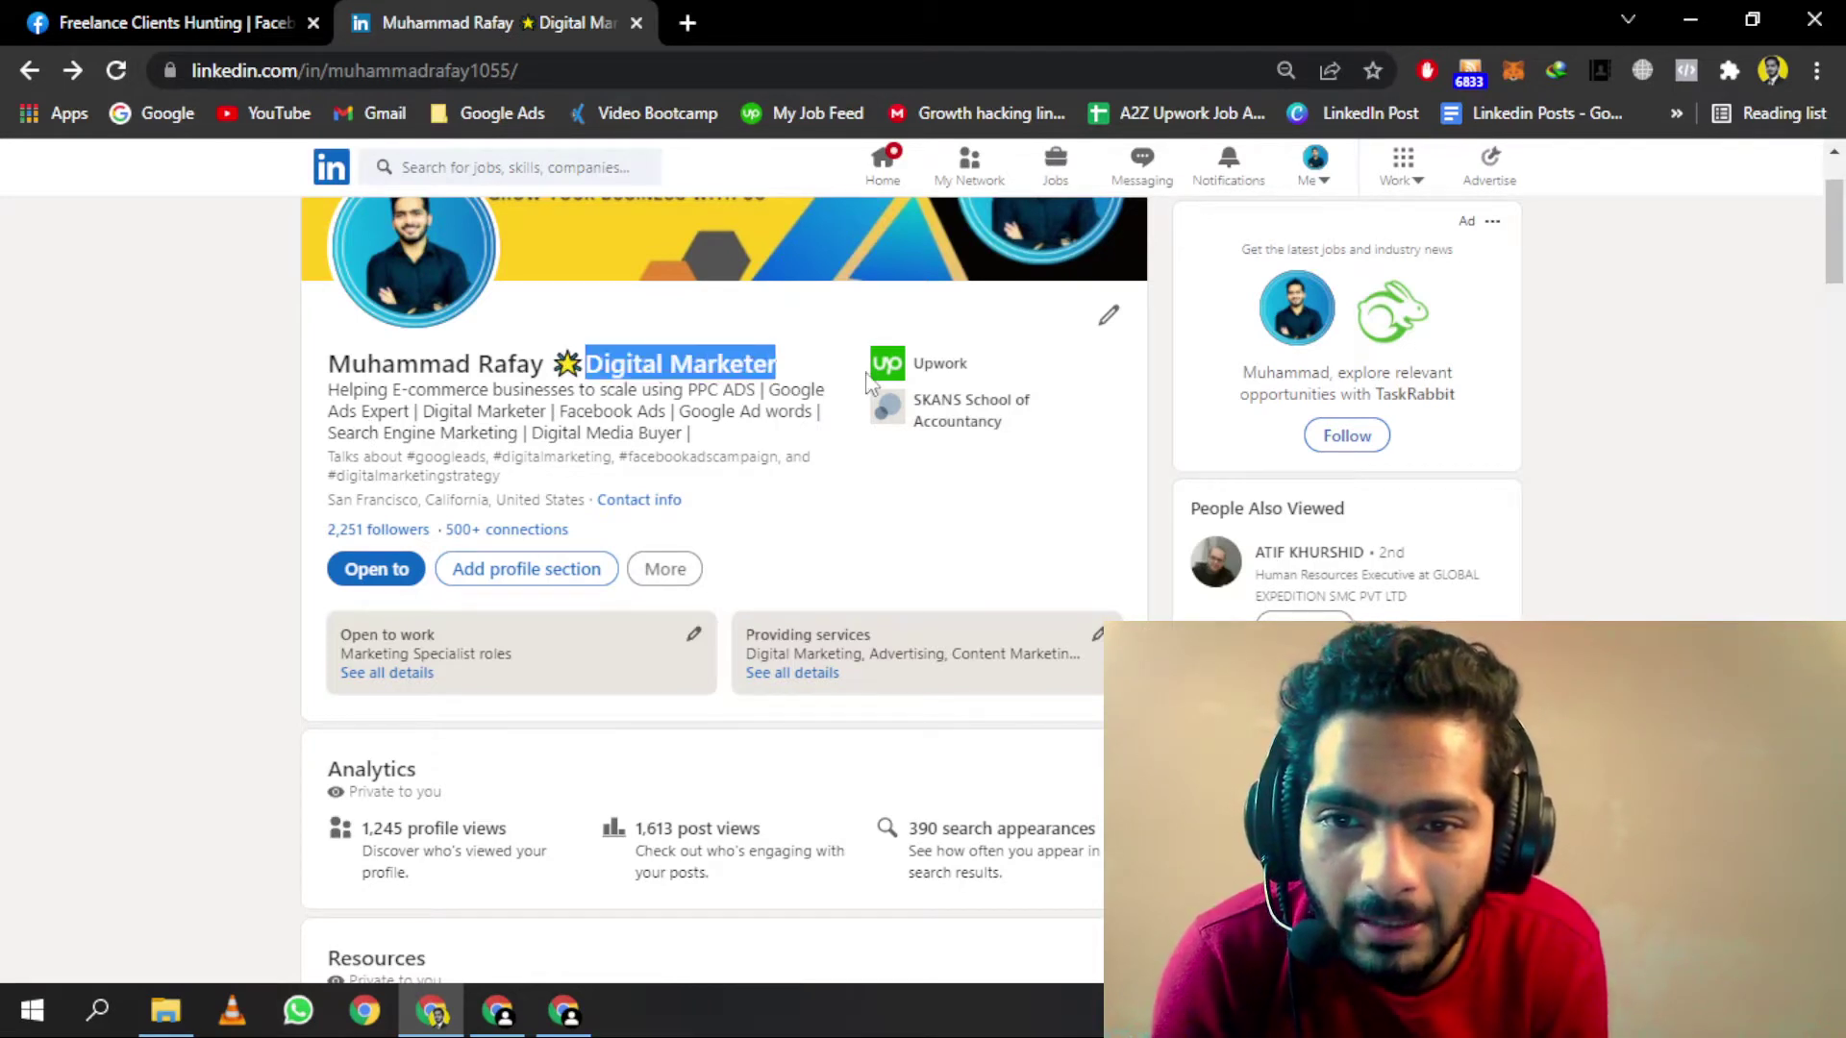
click(770, 363)
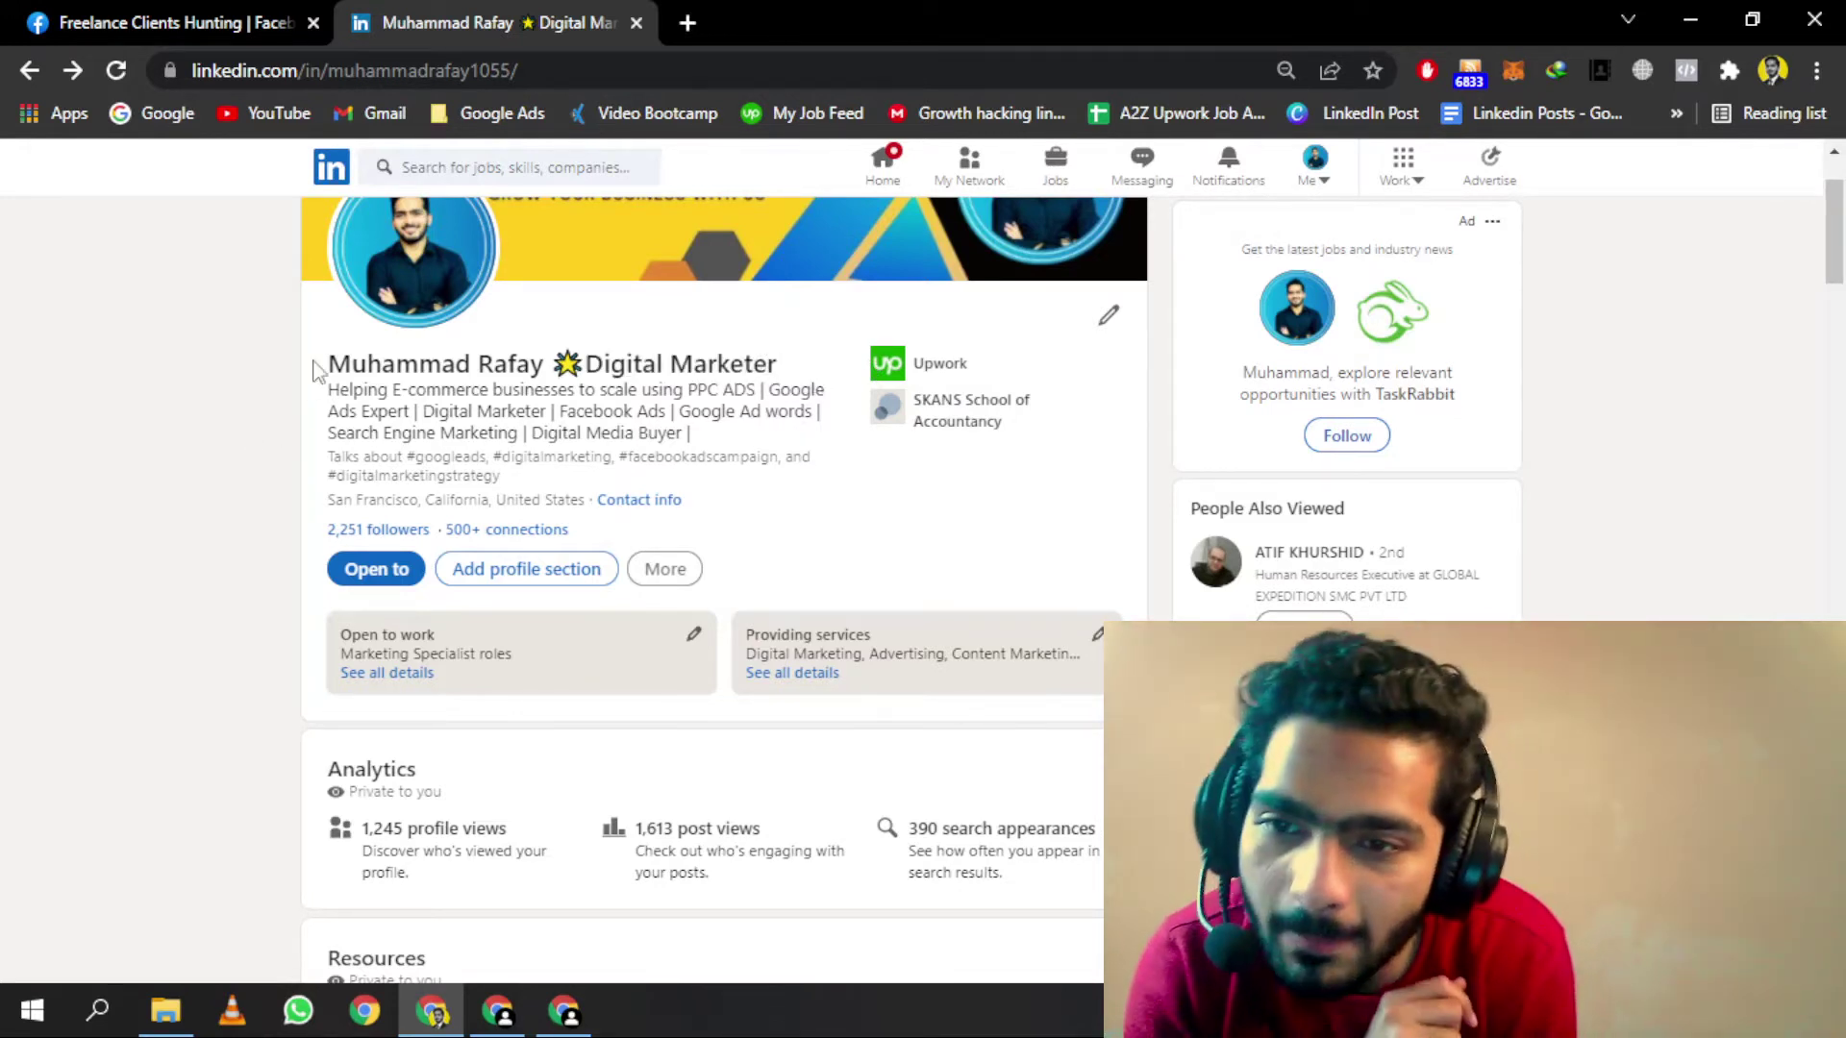
drag(324, 392, 754, 447)
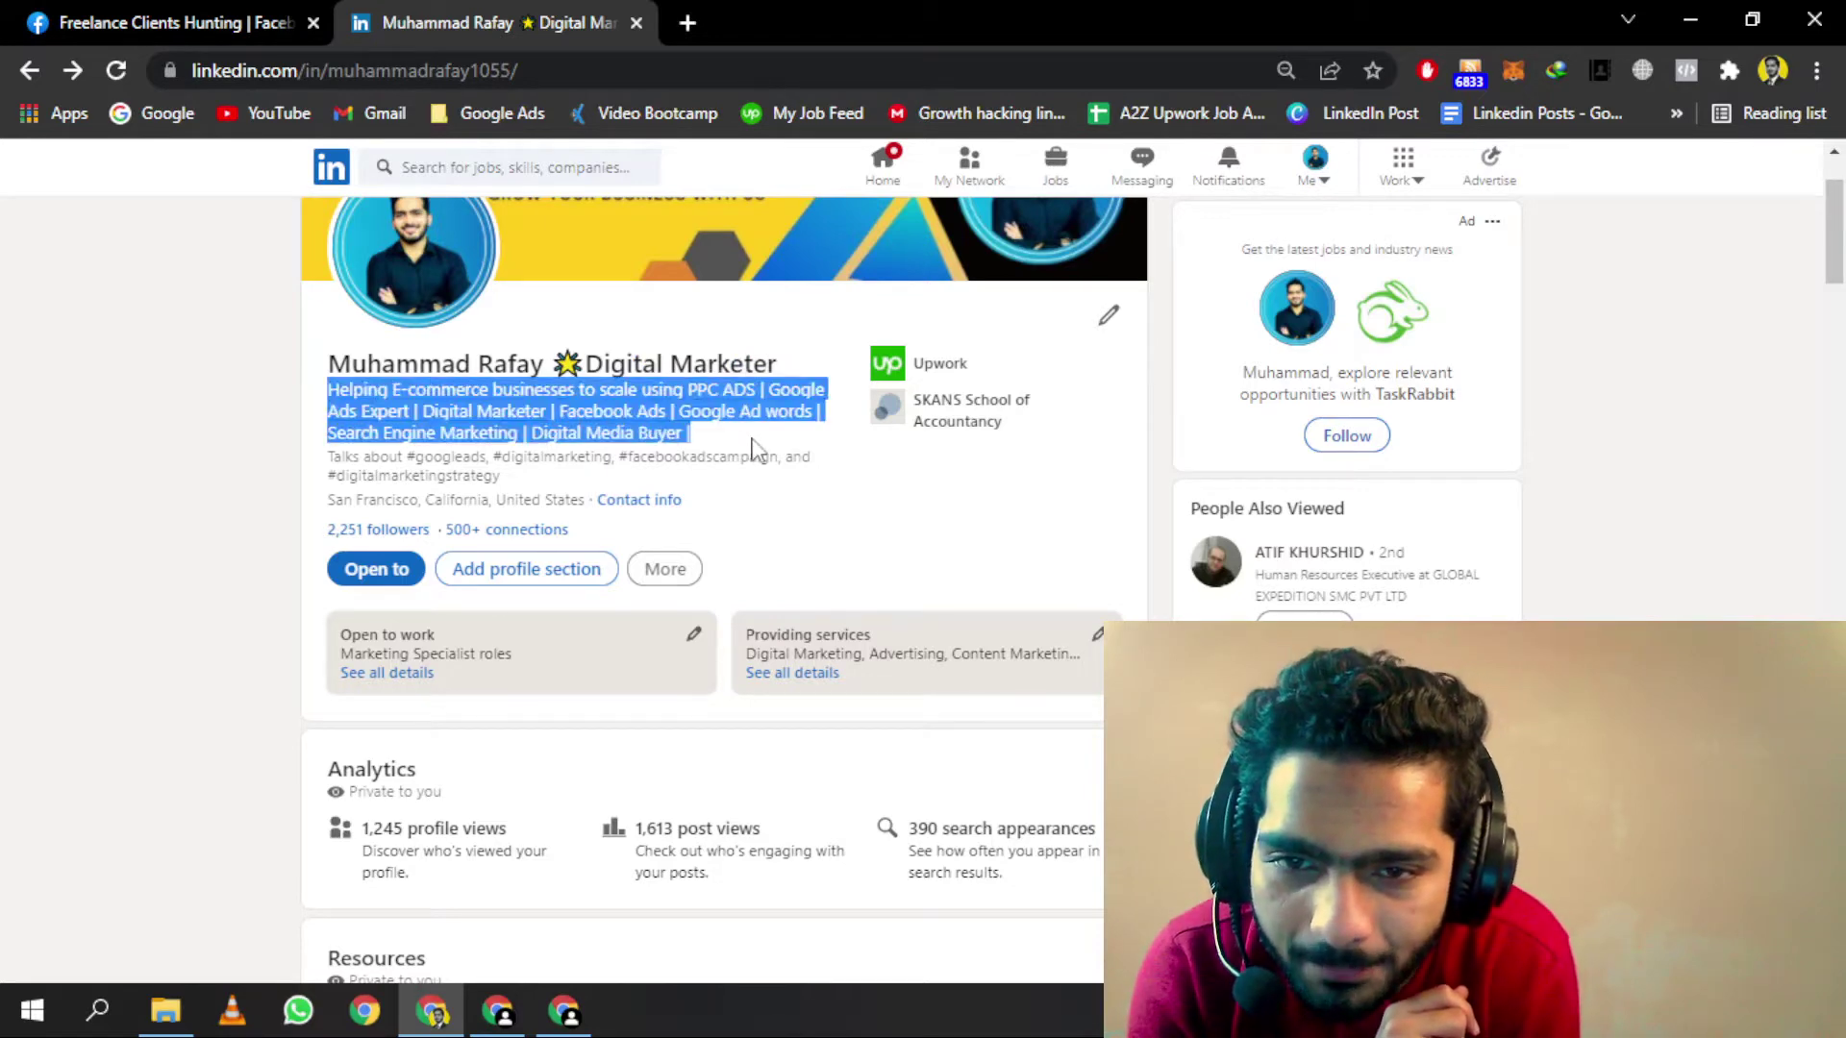
click(755, 450)
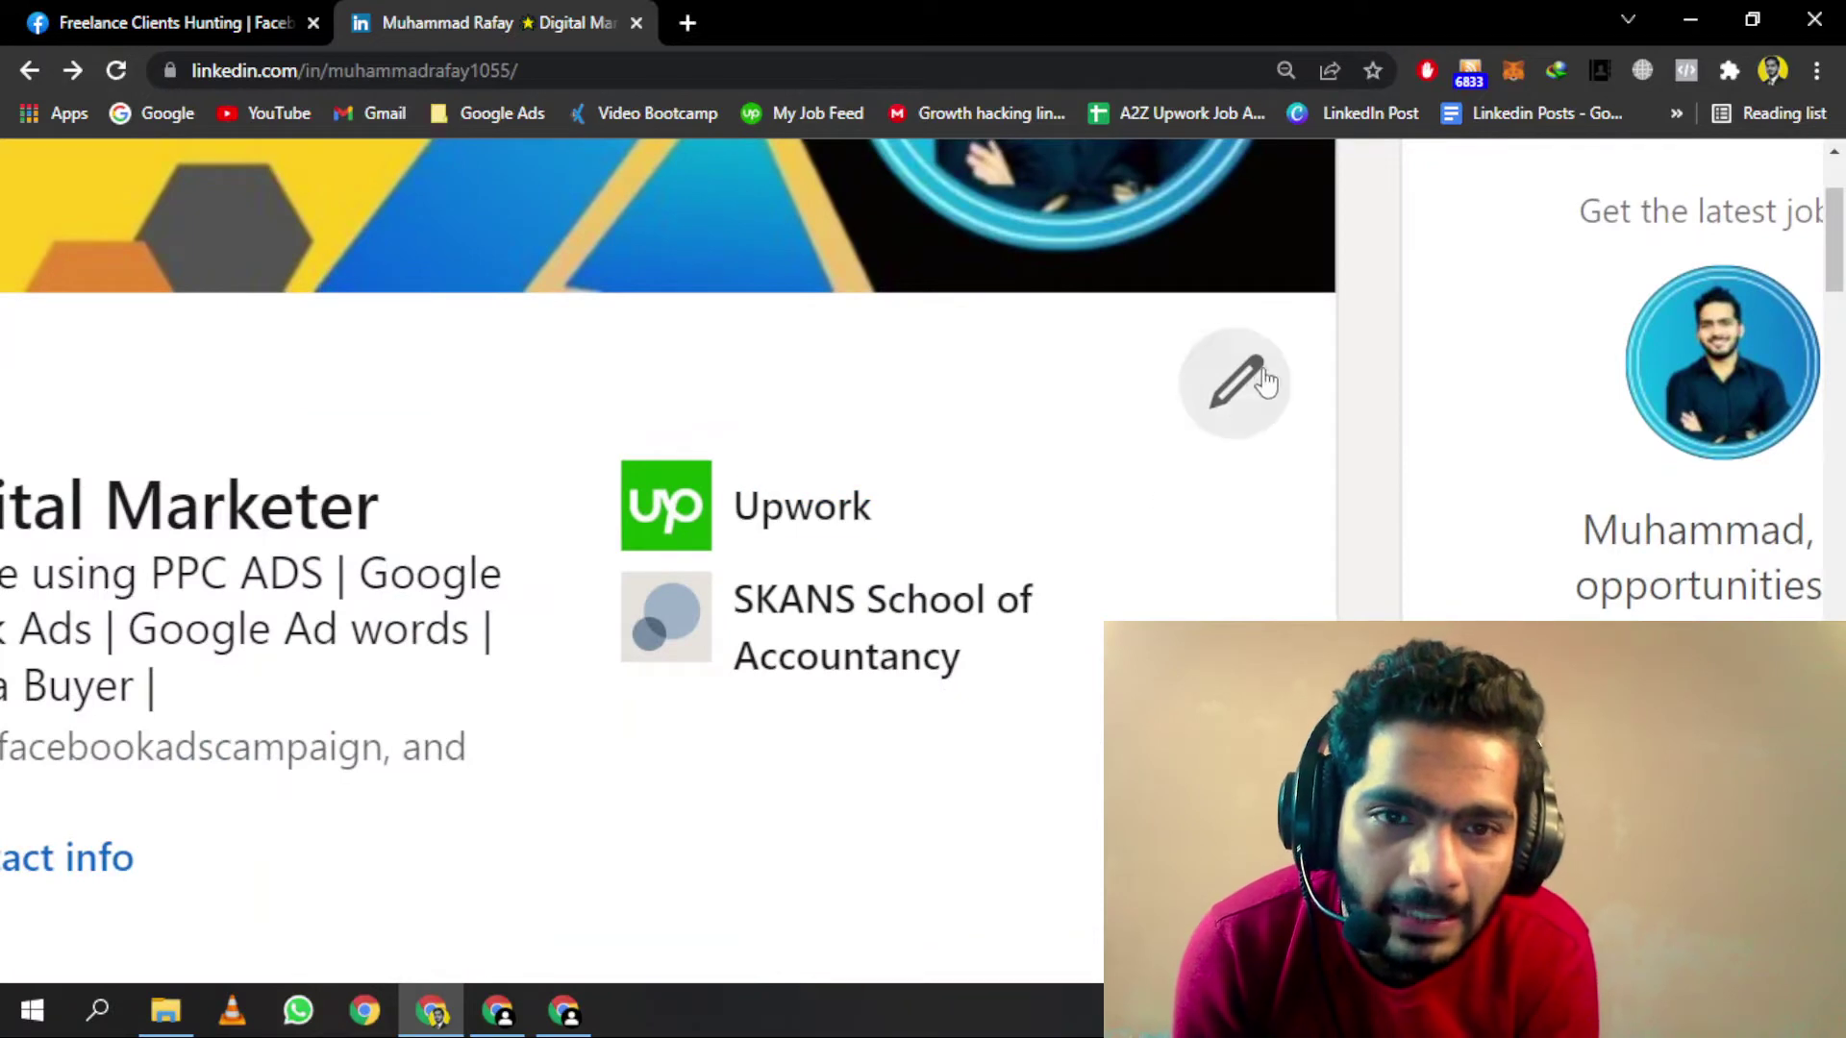
Step: Open the profile intro for editing and review the last name, headline and current position fields
click(653, 376)
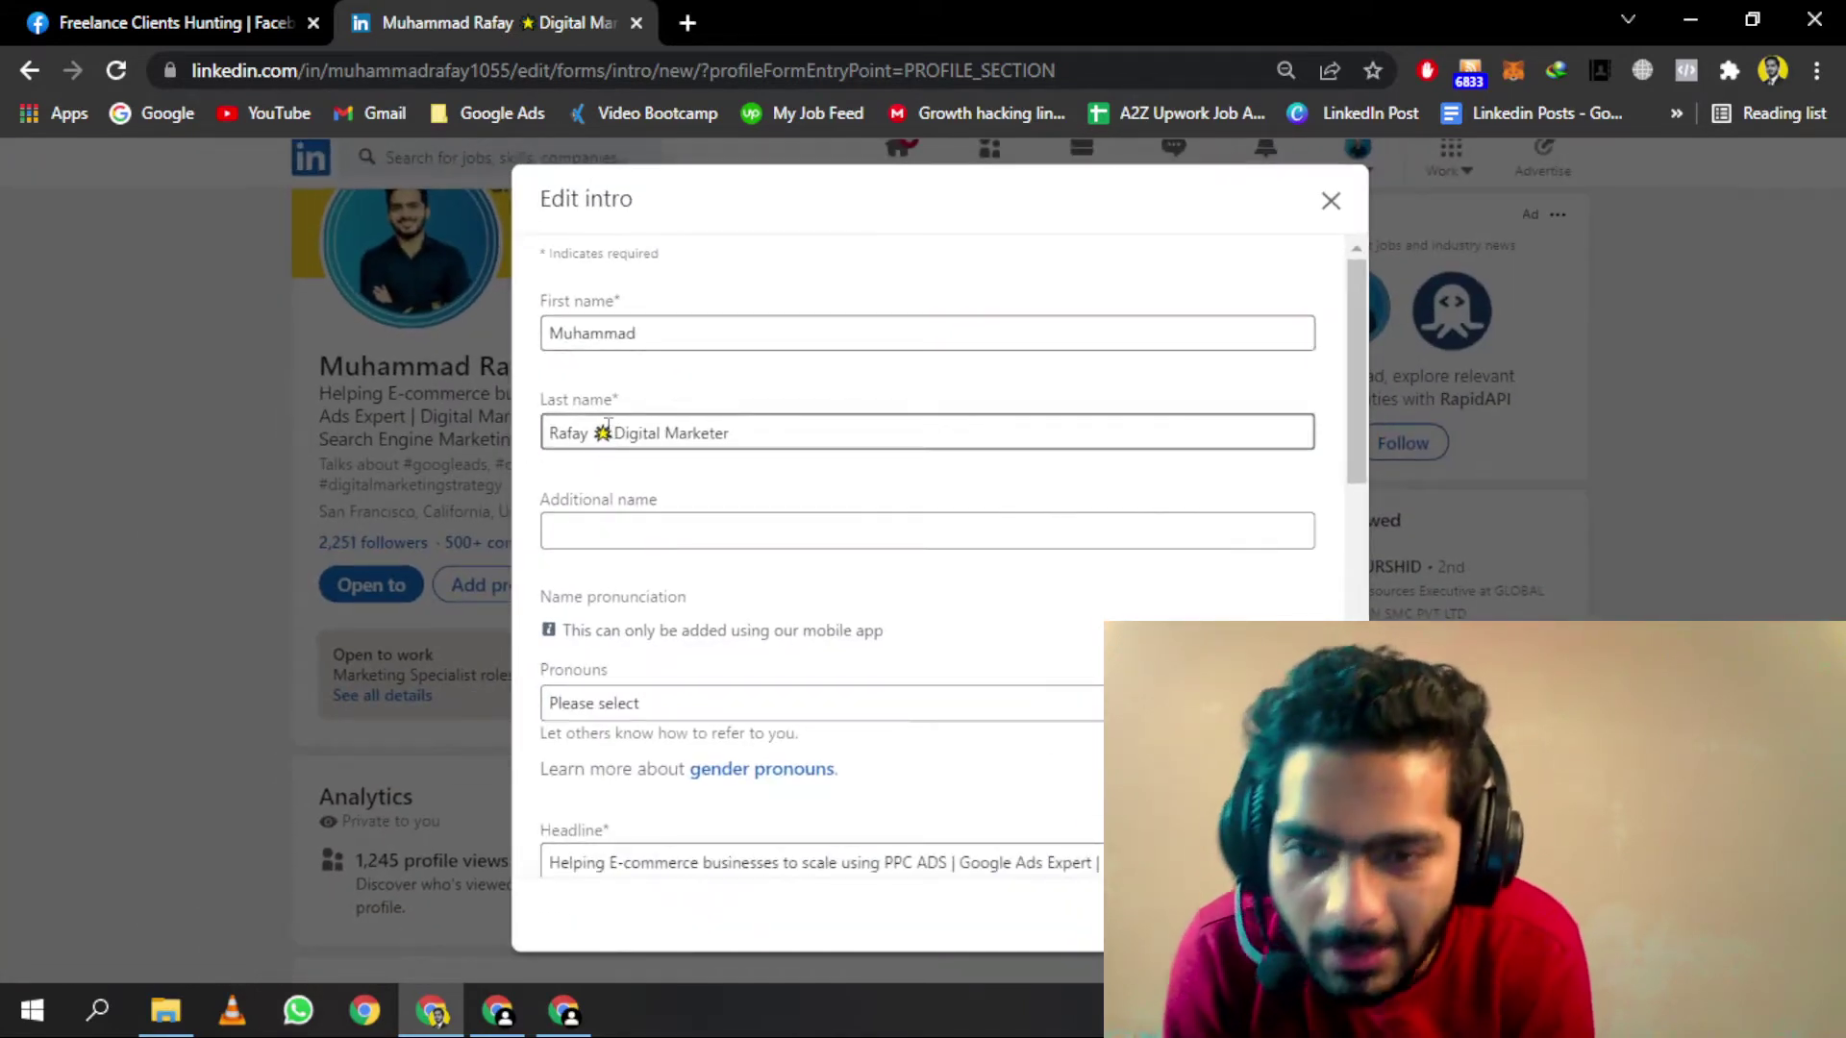
drag(613, 441, 591, 440)
click(742, 441)
scroll(745, 439, down, 3)
scroll(745, 439, down, 1)
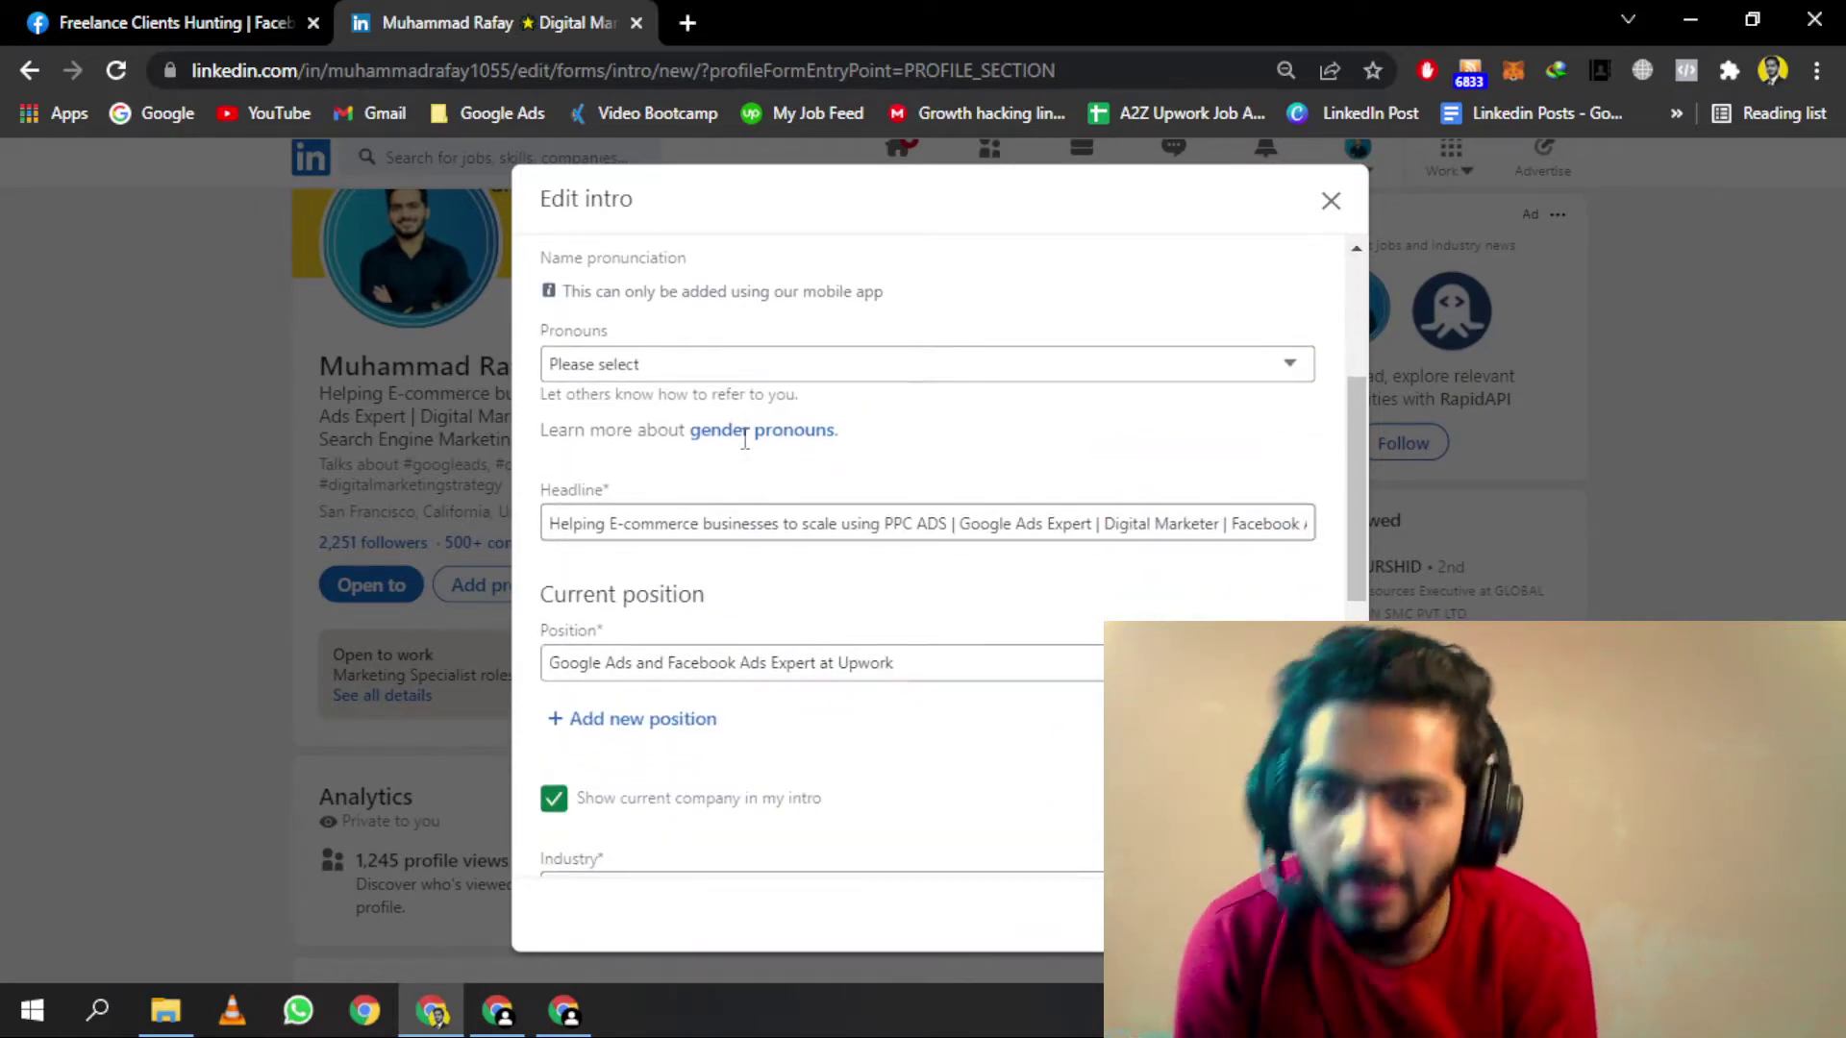
ctrl+scroll(877, 575, up, 5)
ctrl+scroll(877, 575, down, 5)
scroll(877, 575, down, 1)
scroll(876, 574, up, 2)
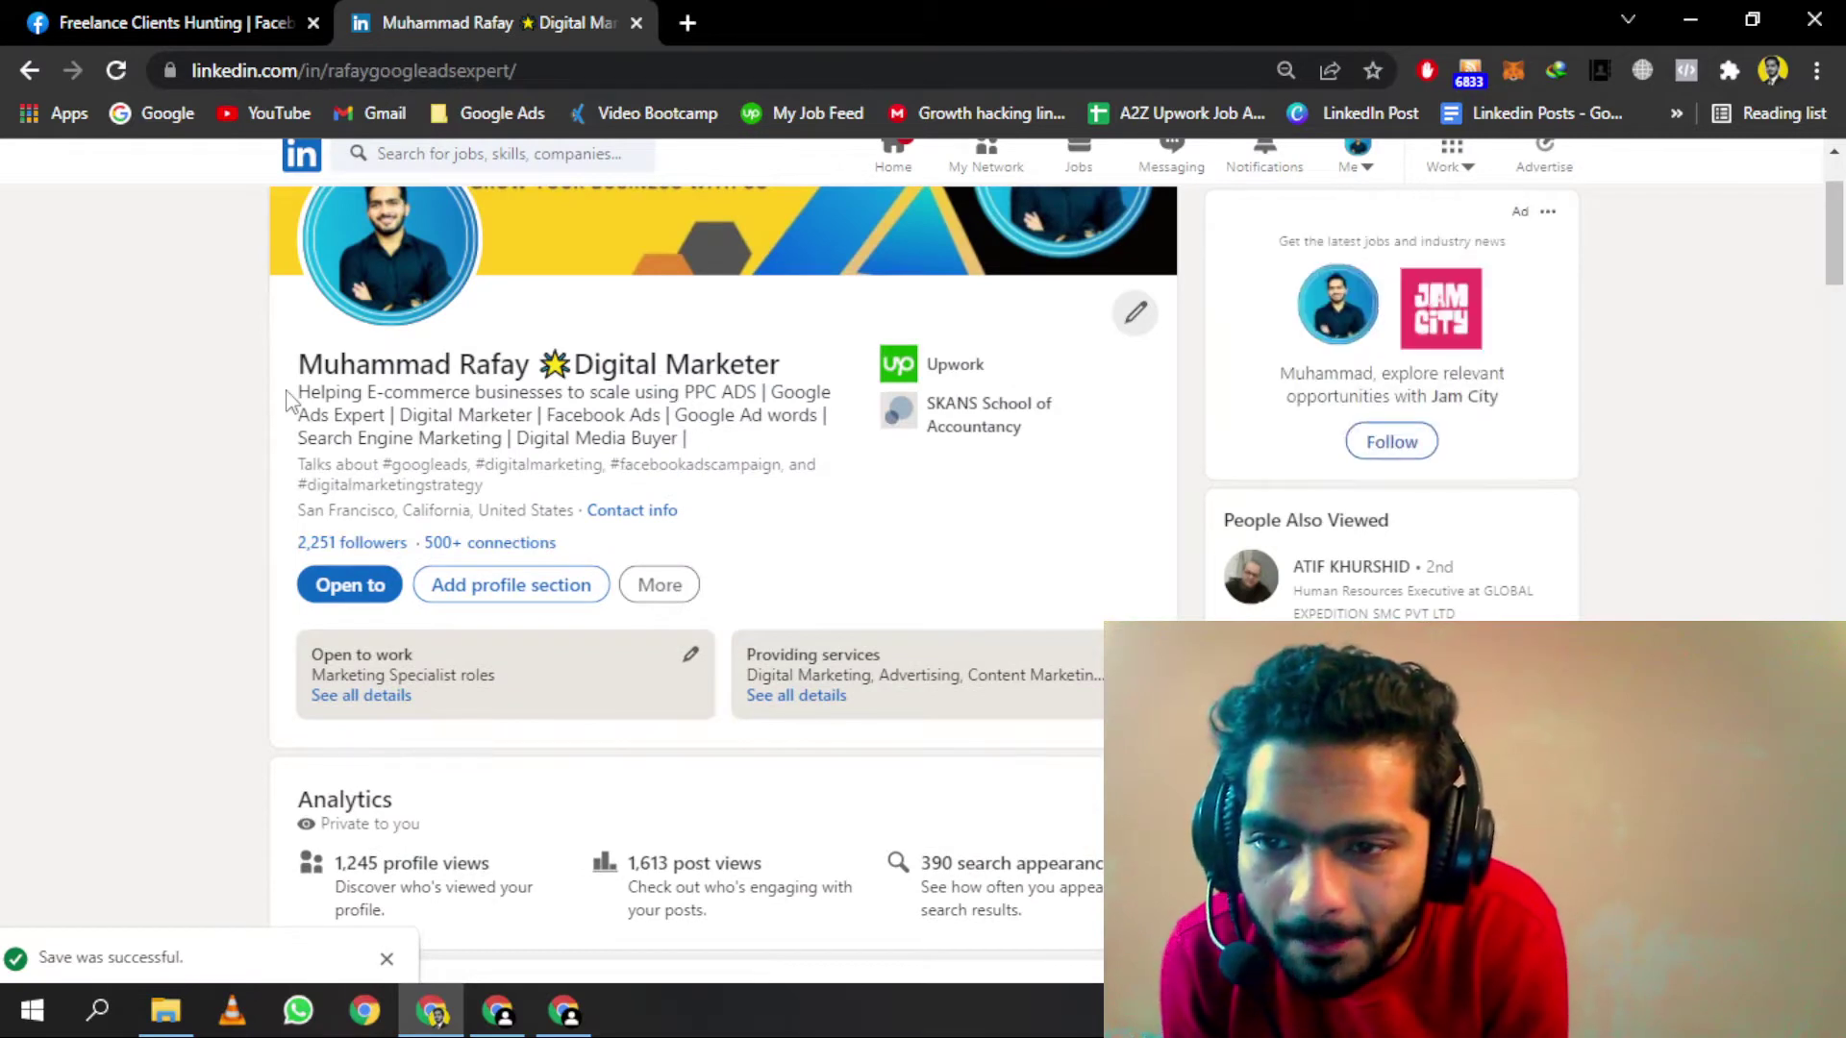
Step: Examine the headline's opening pitch about helping E-commerce businesses and the service keywords that follow it
drag(297, 391, 762, 396)
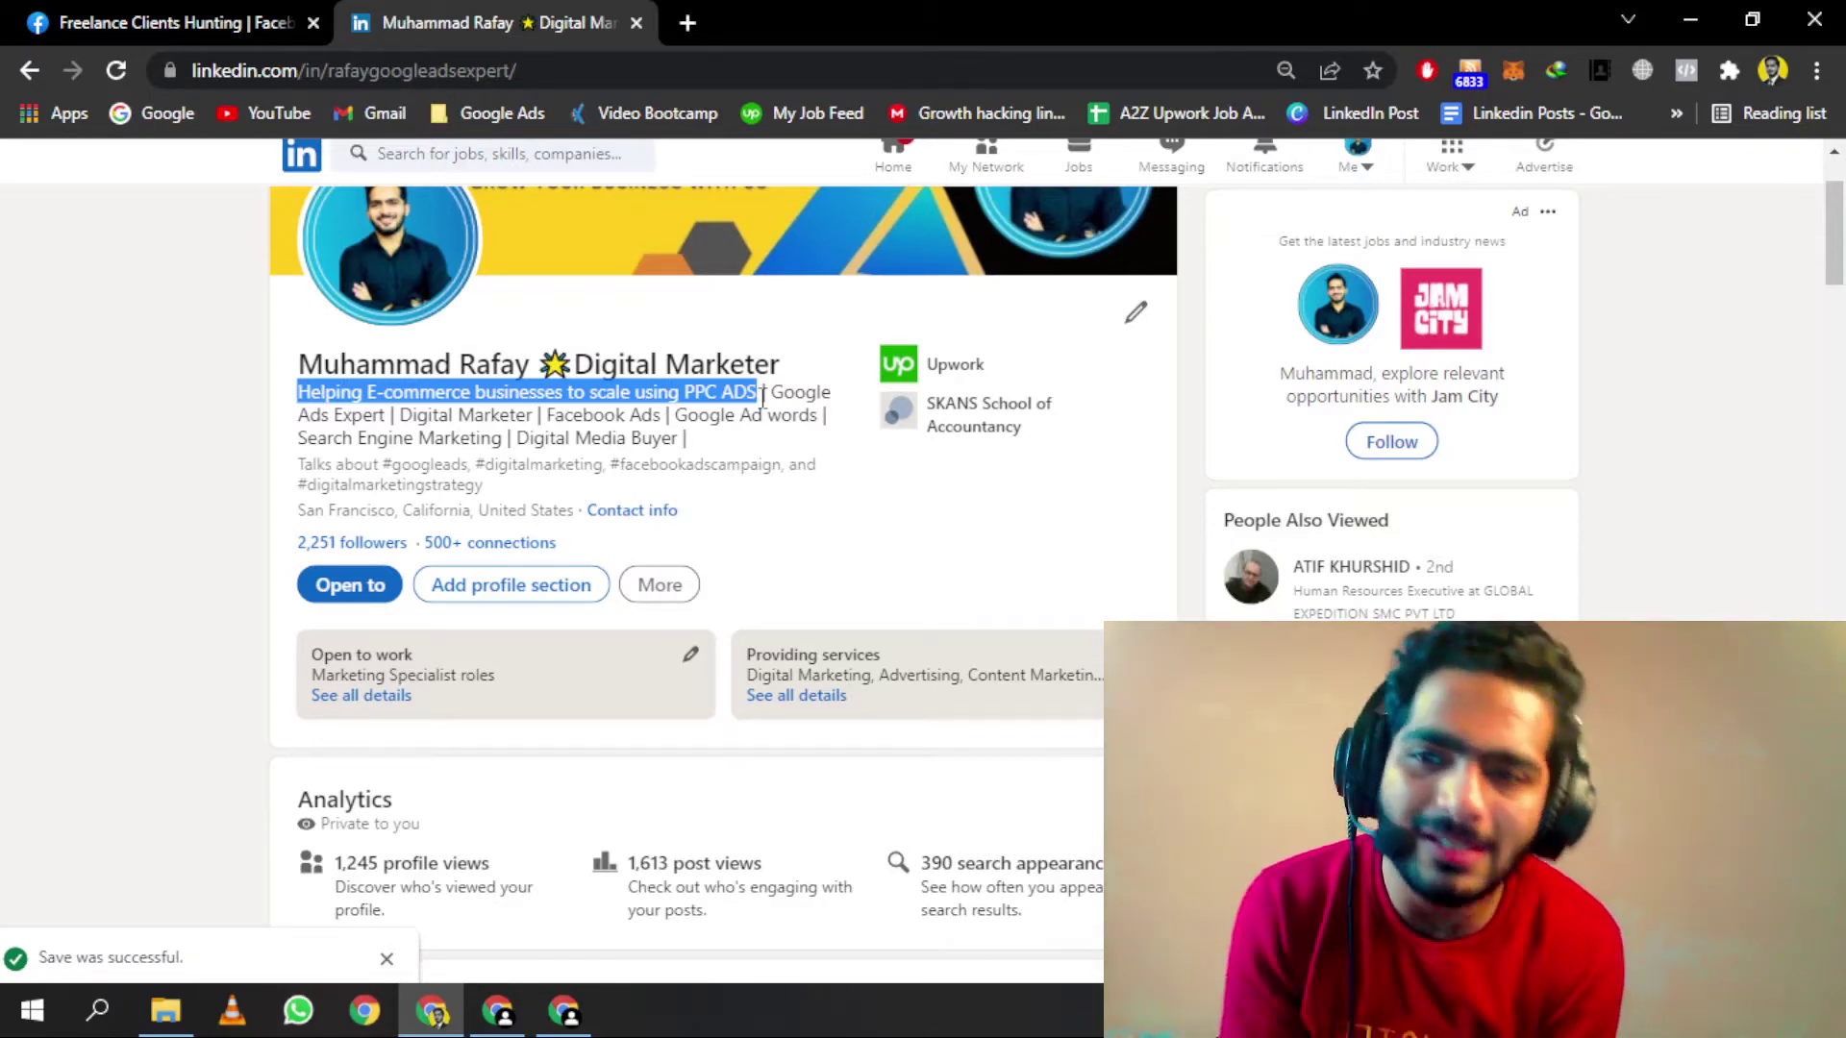
scroll(762, 394, up, 2)
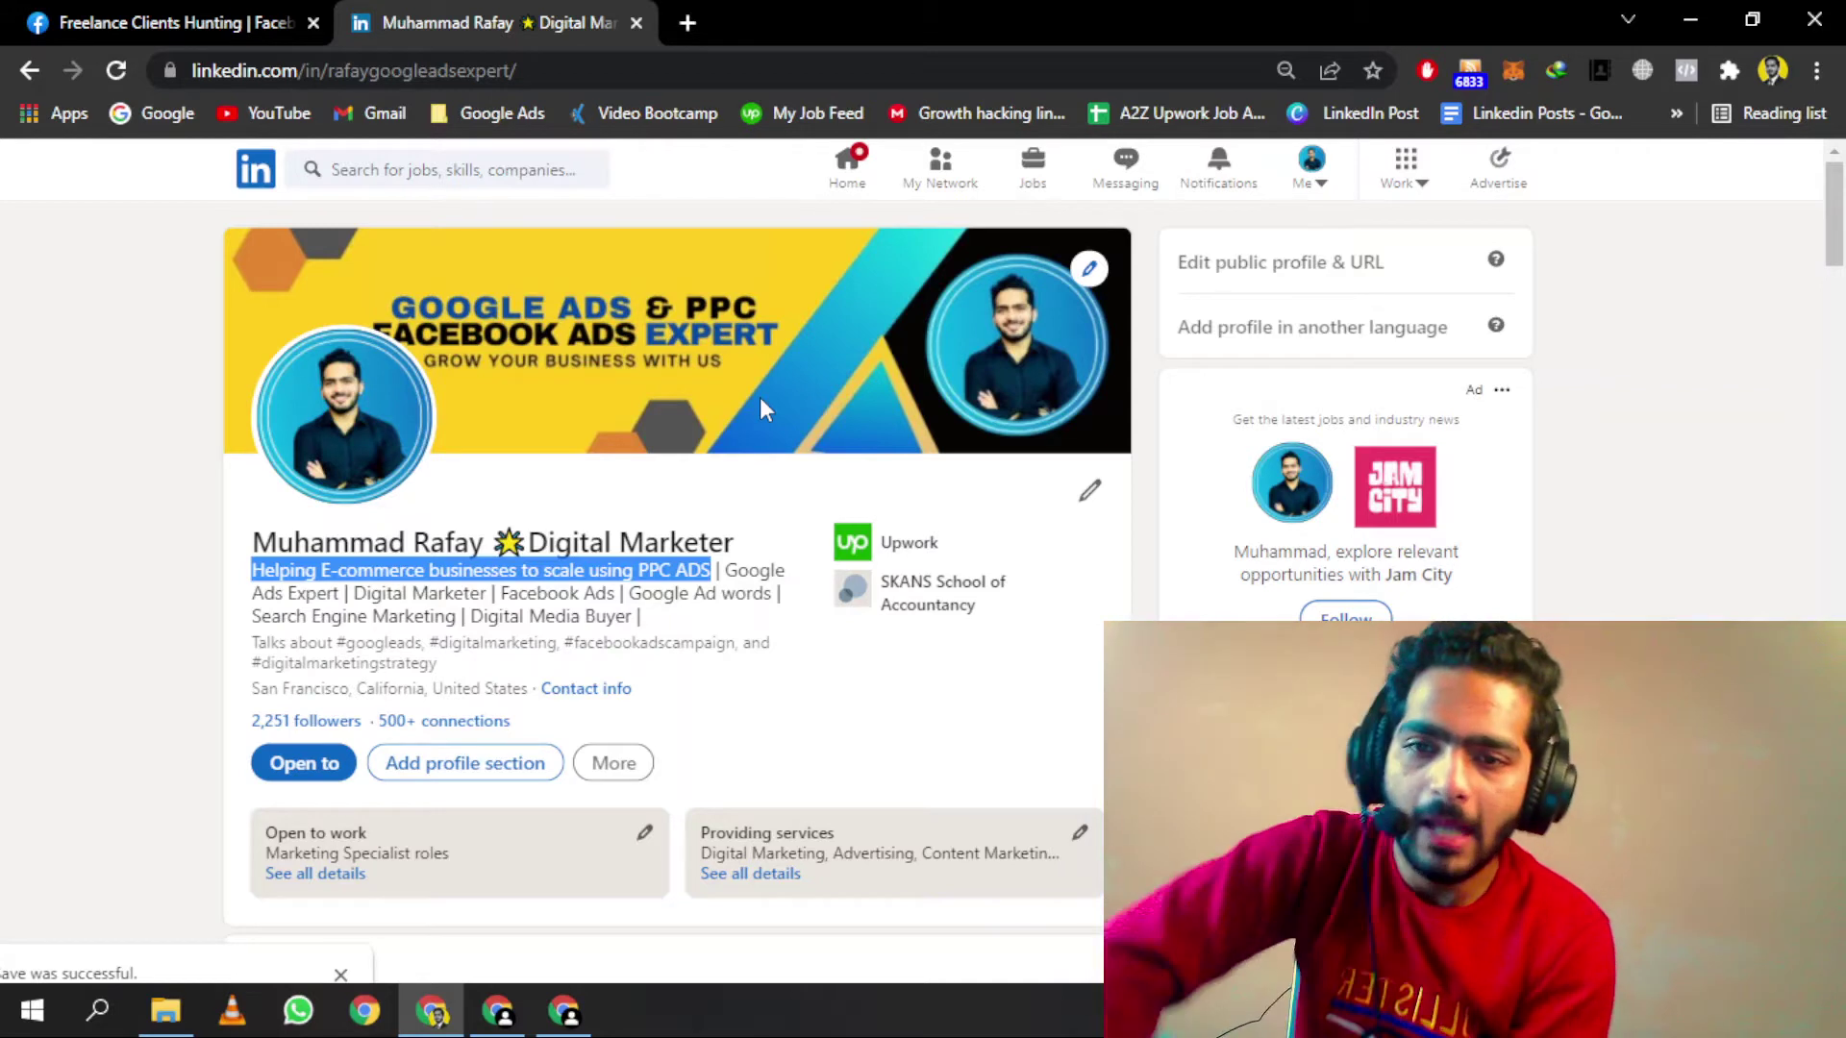
click(739, 579)
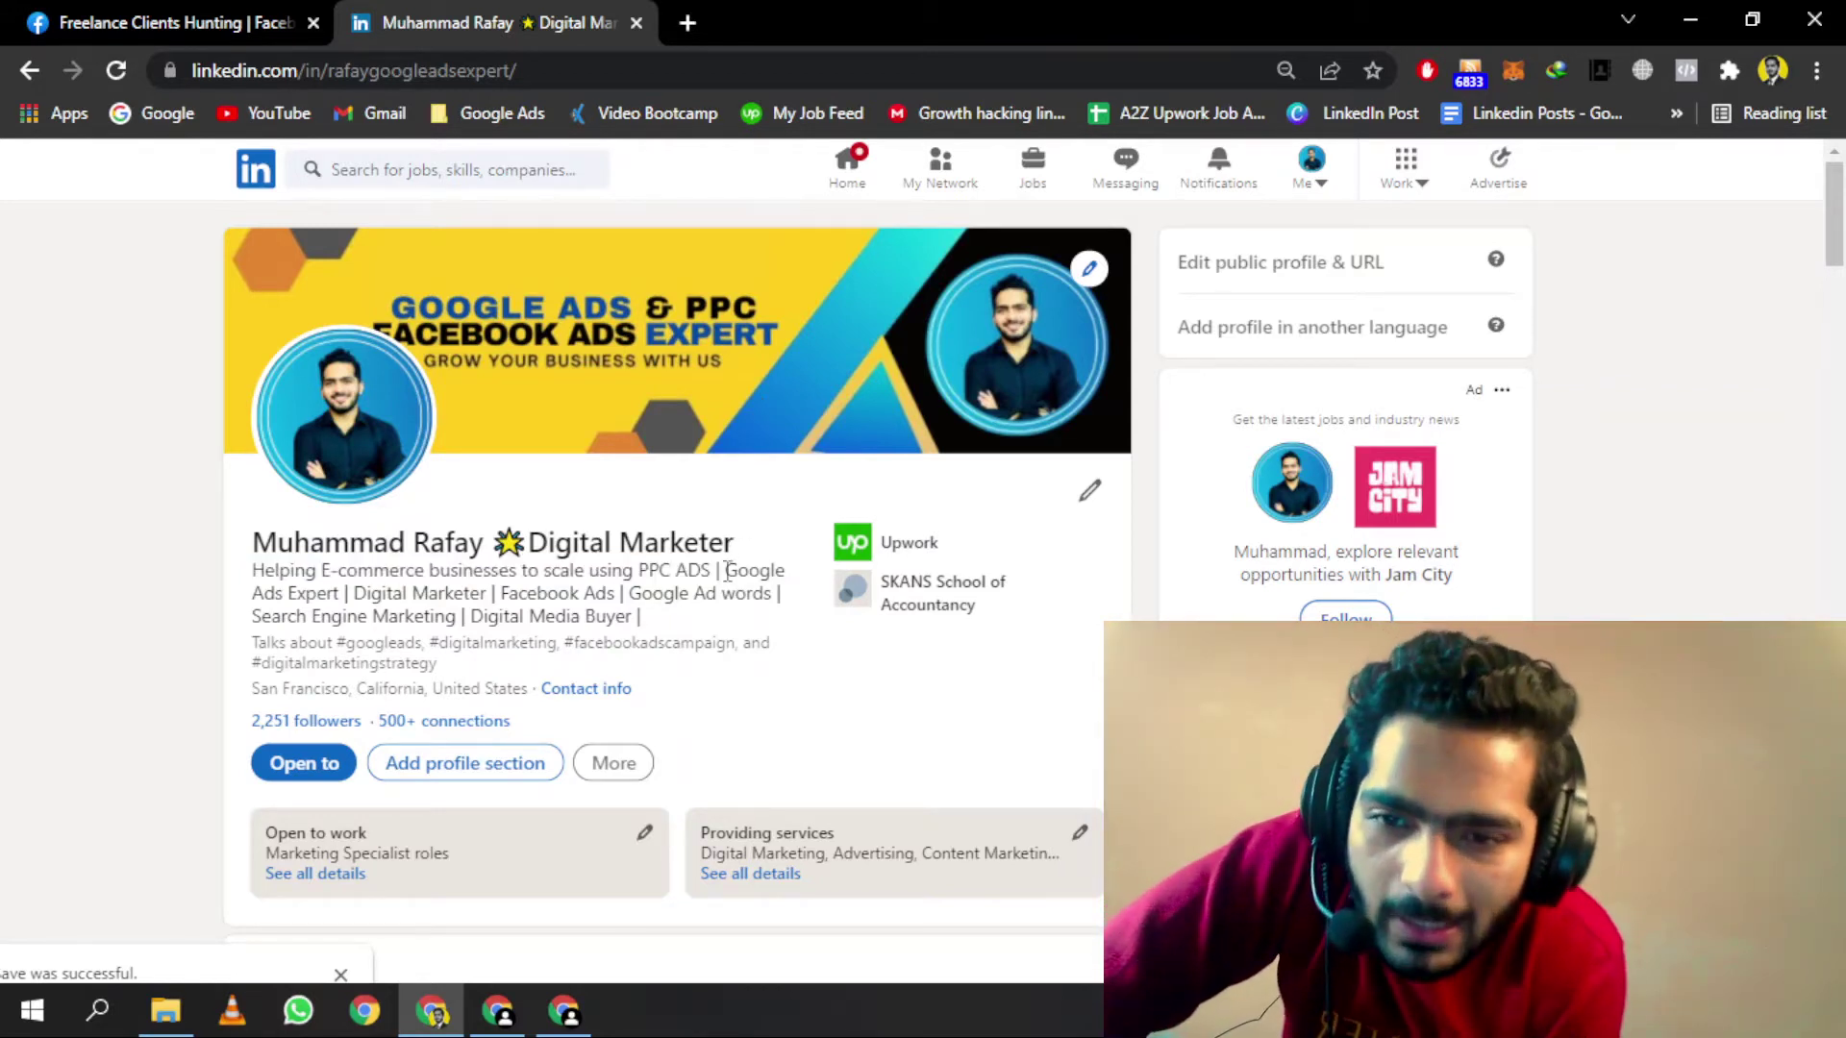
drag(728, 571, 476, 597)
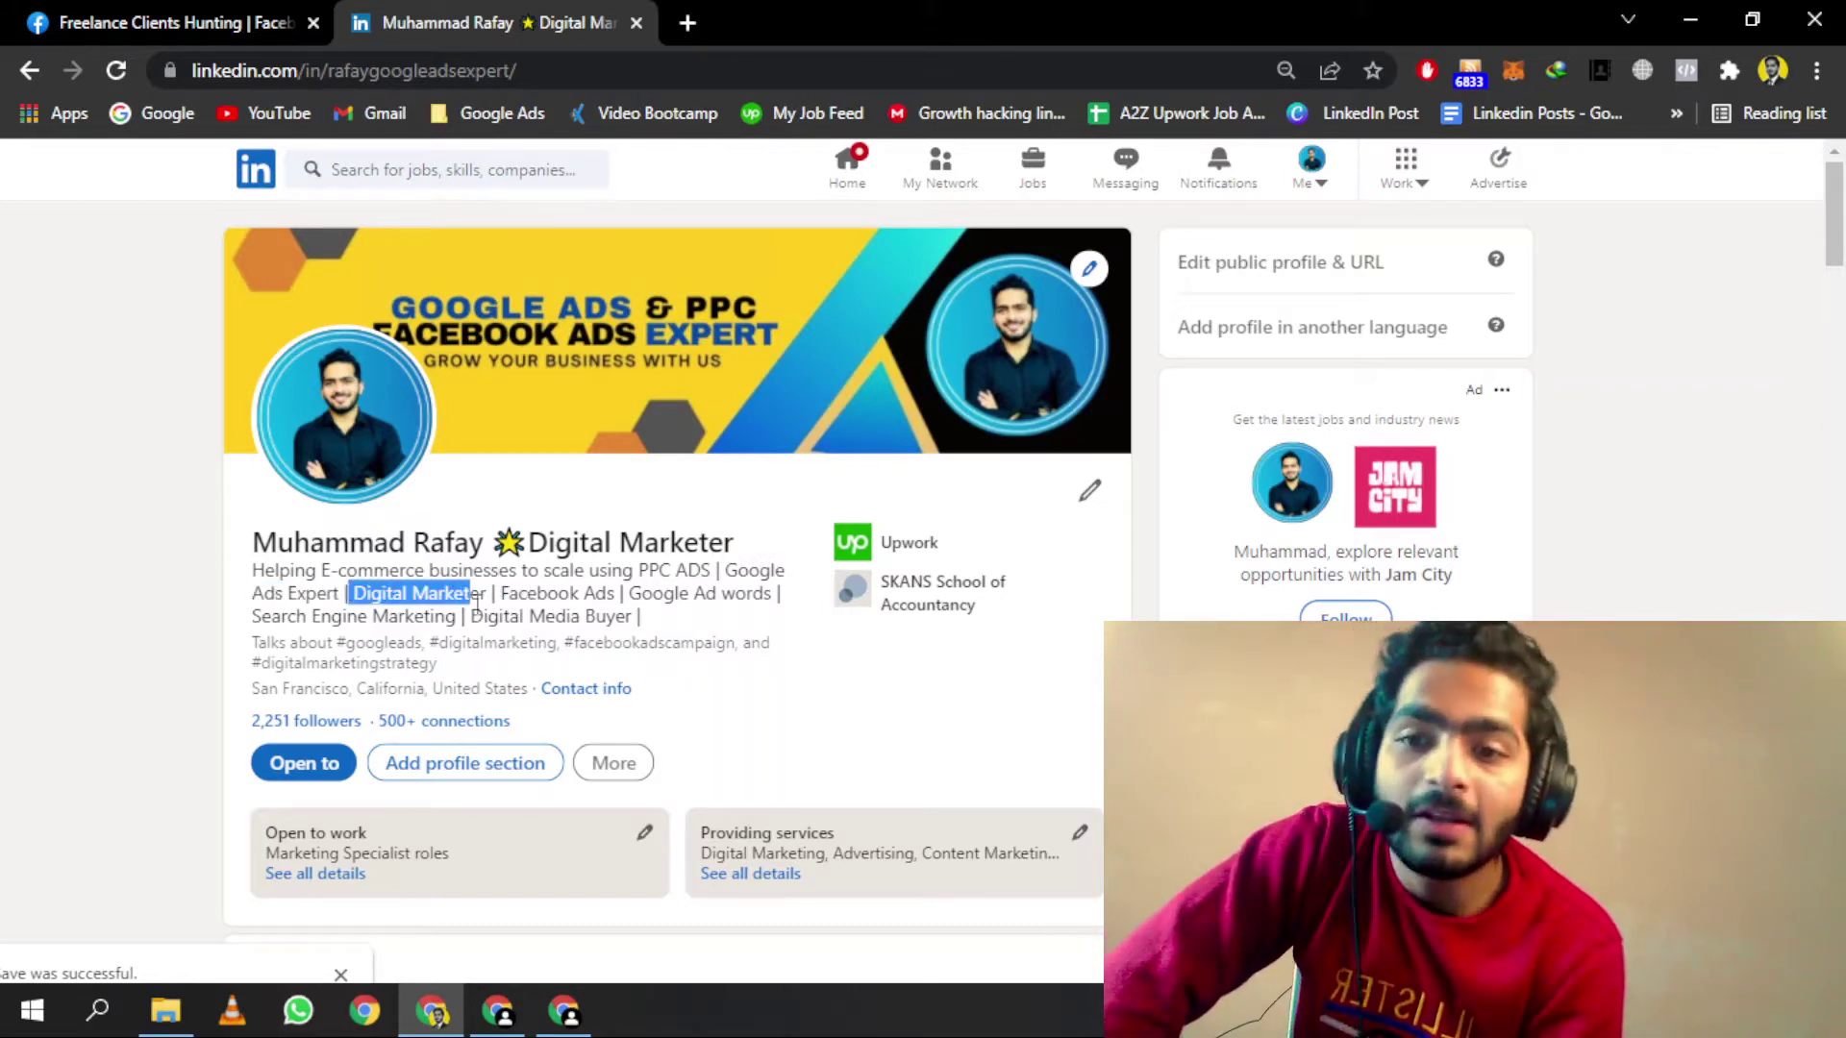
click(476, 597)
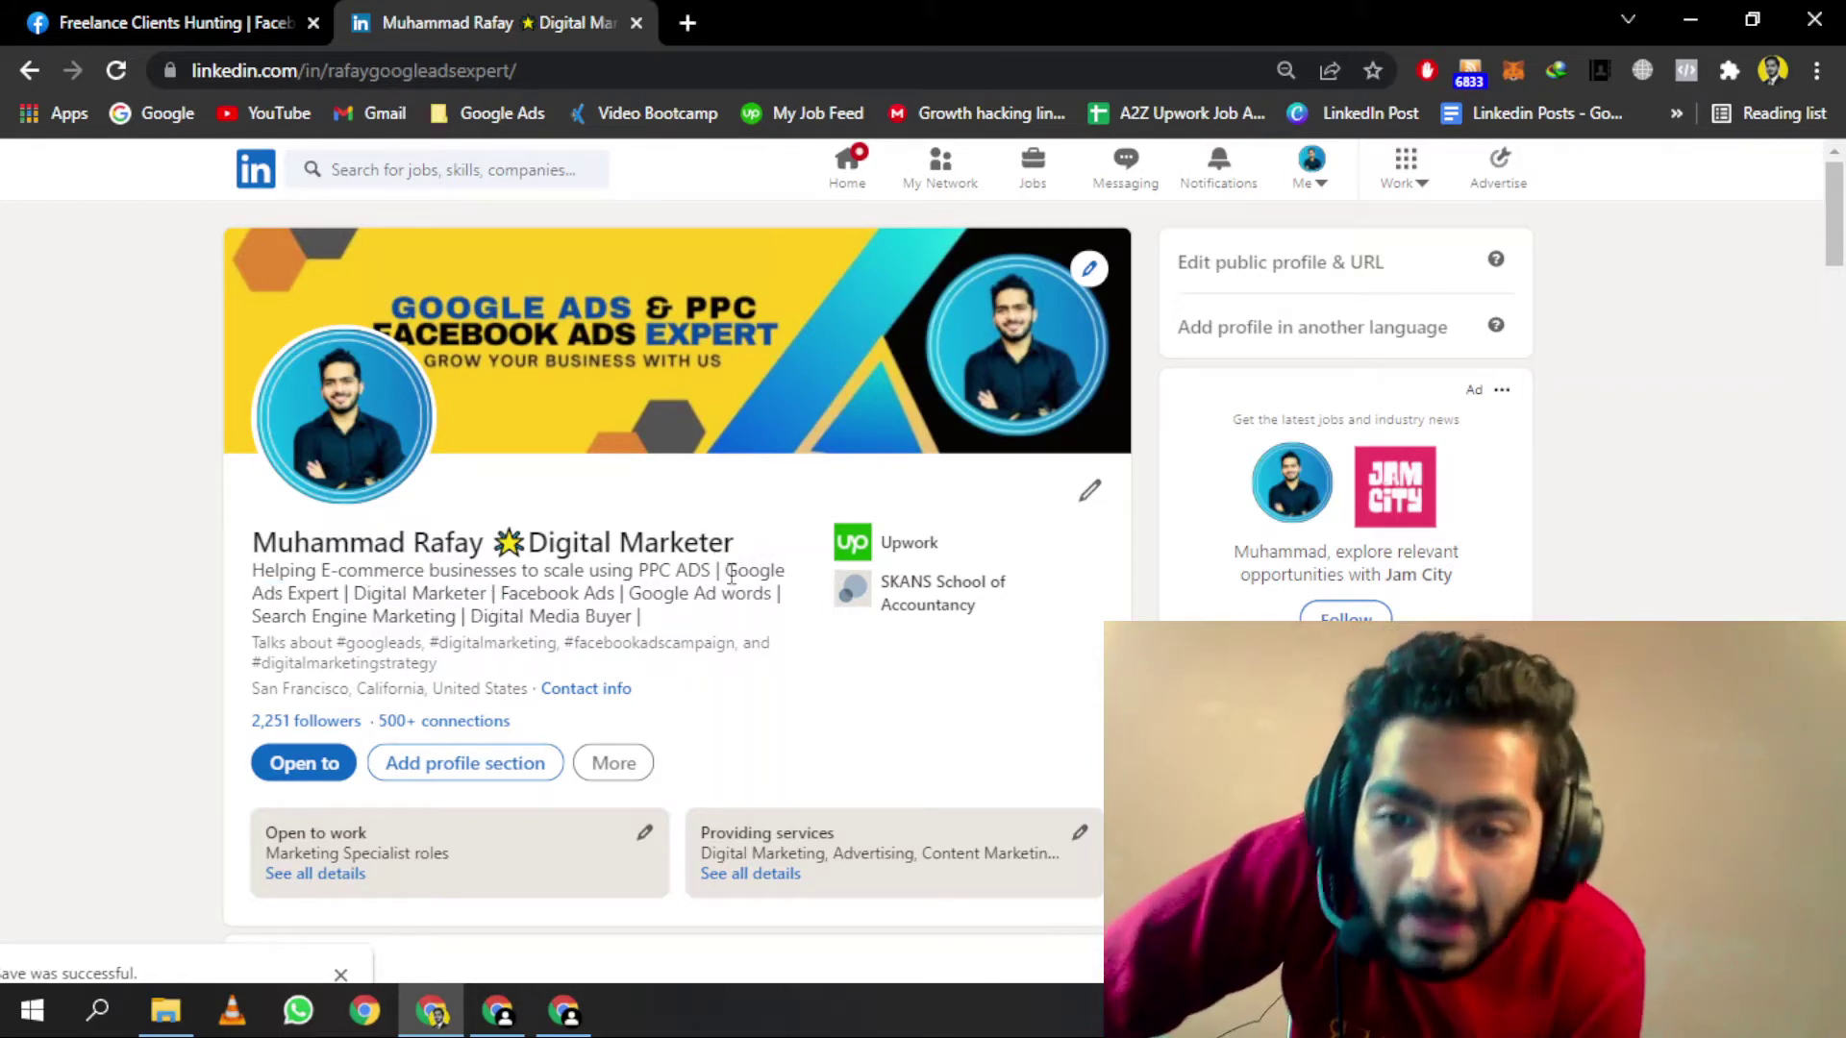
drag(717, 570, 640, 619)
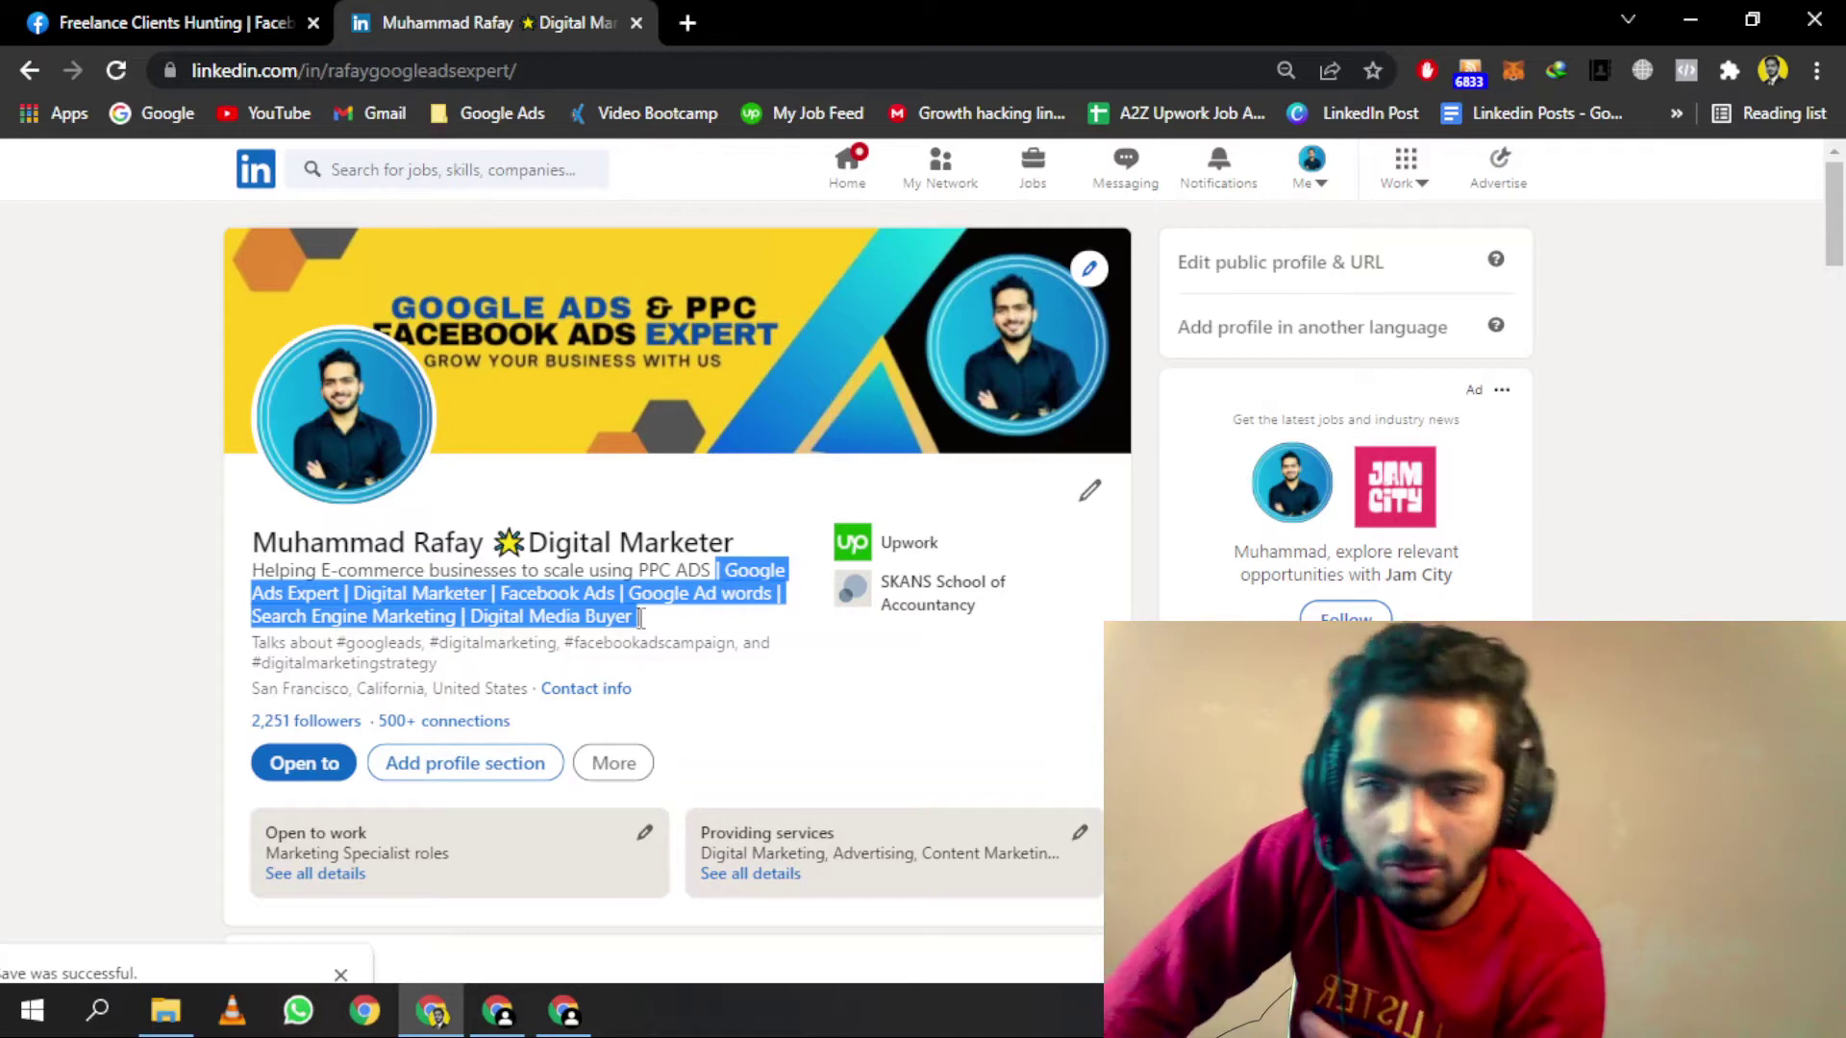
click(640, 618)
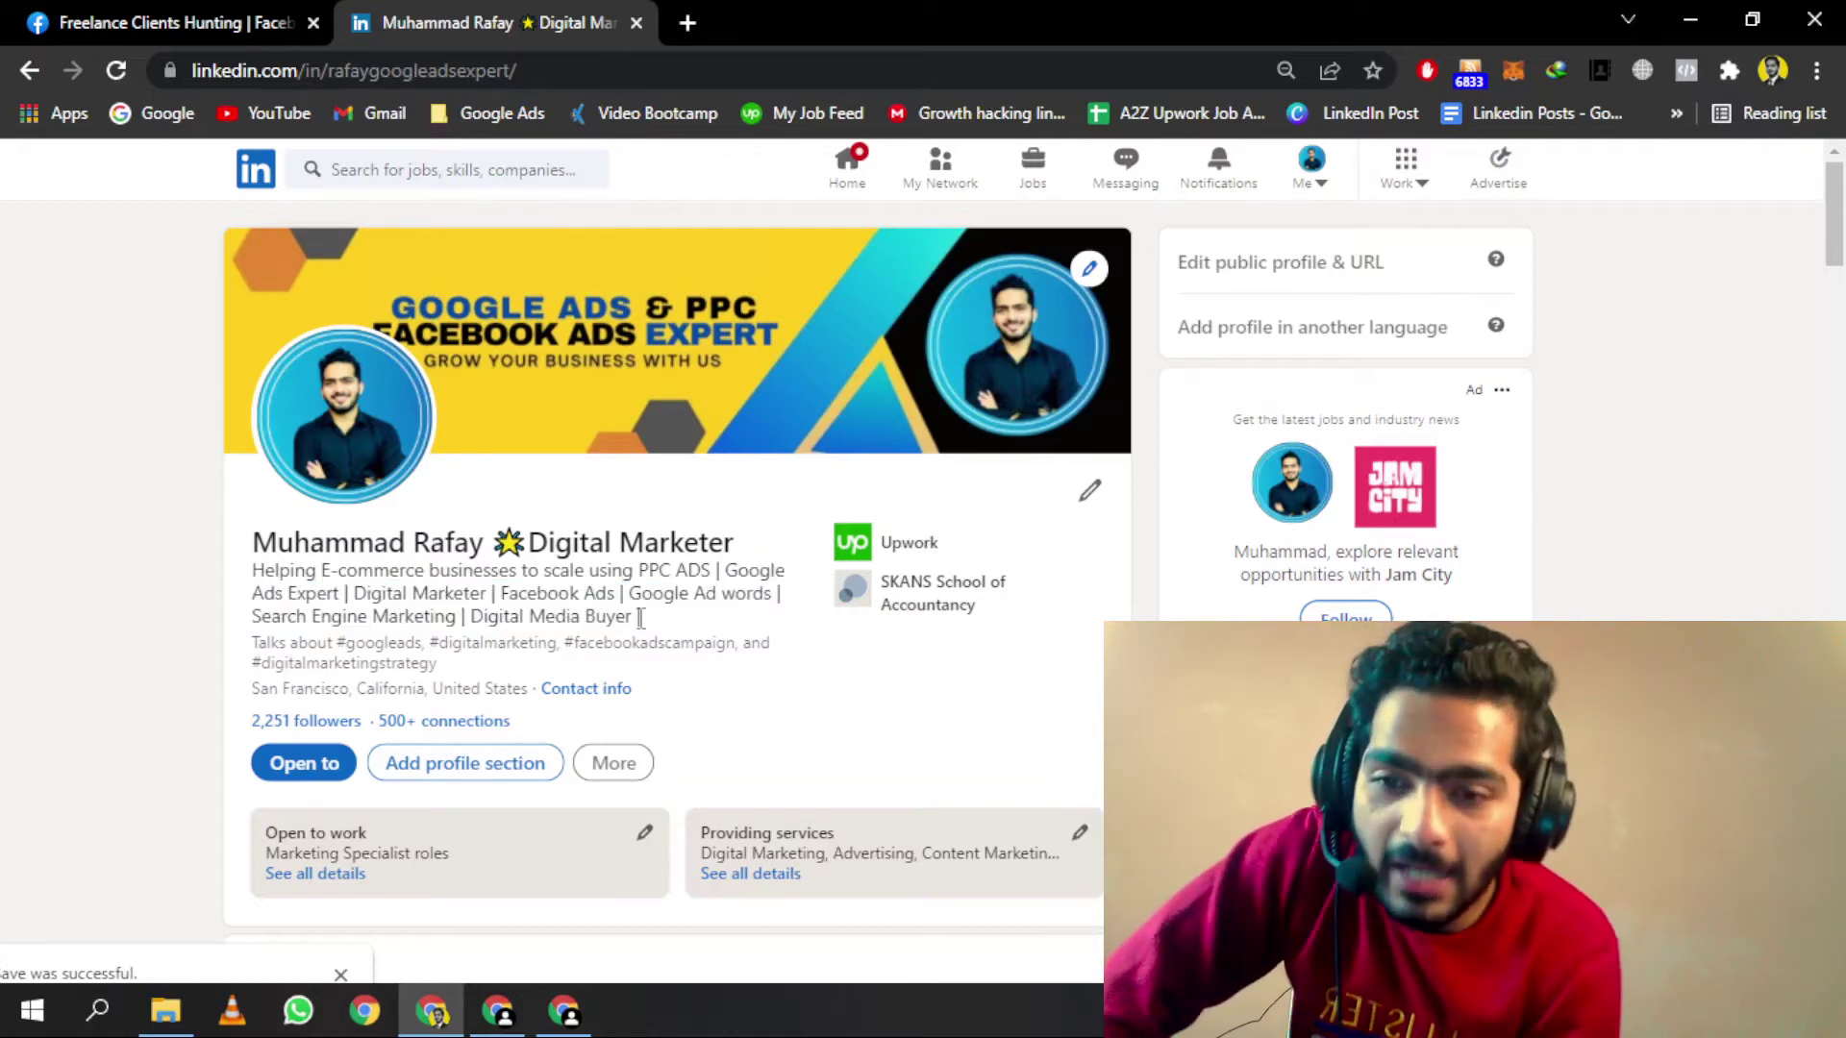
scroll(75, 724, up, 7)
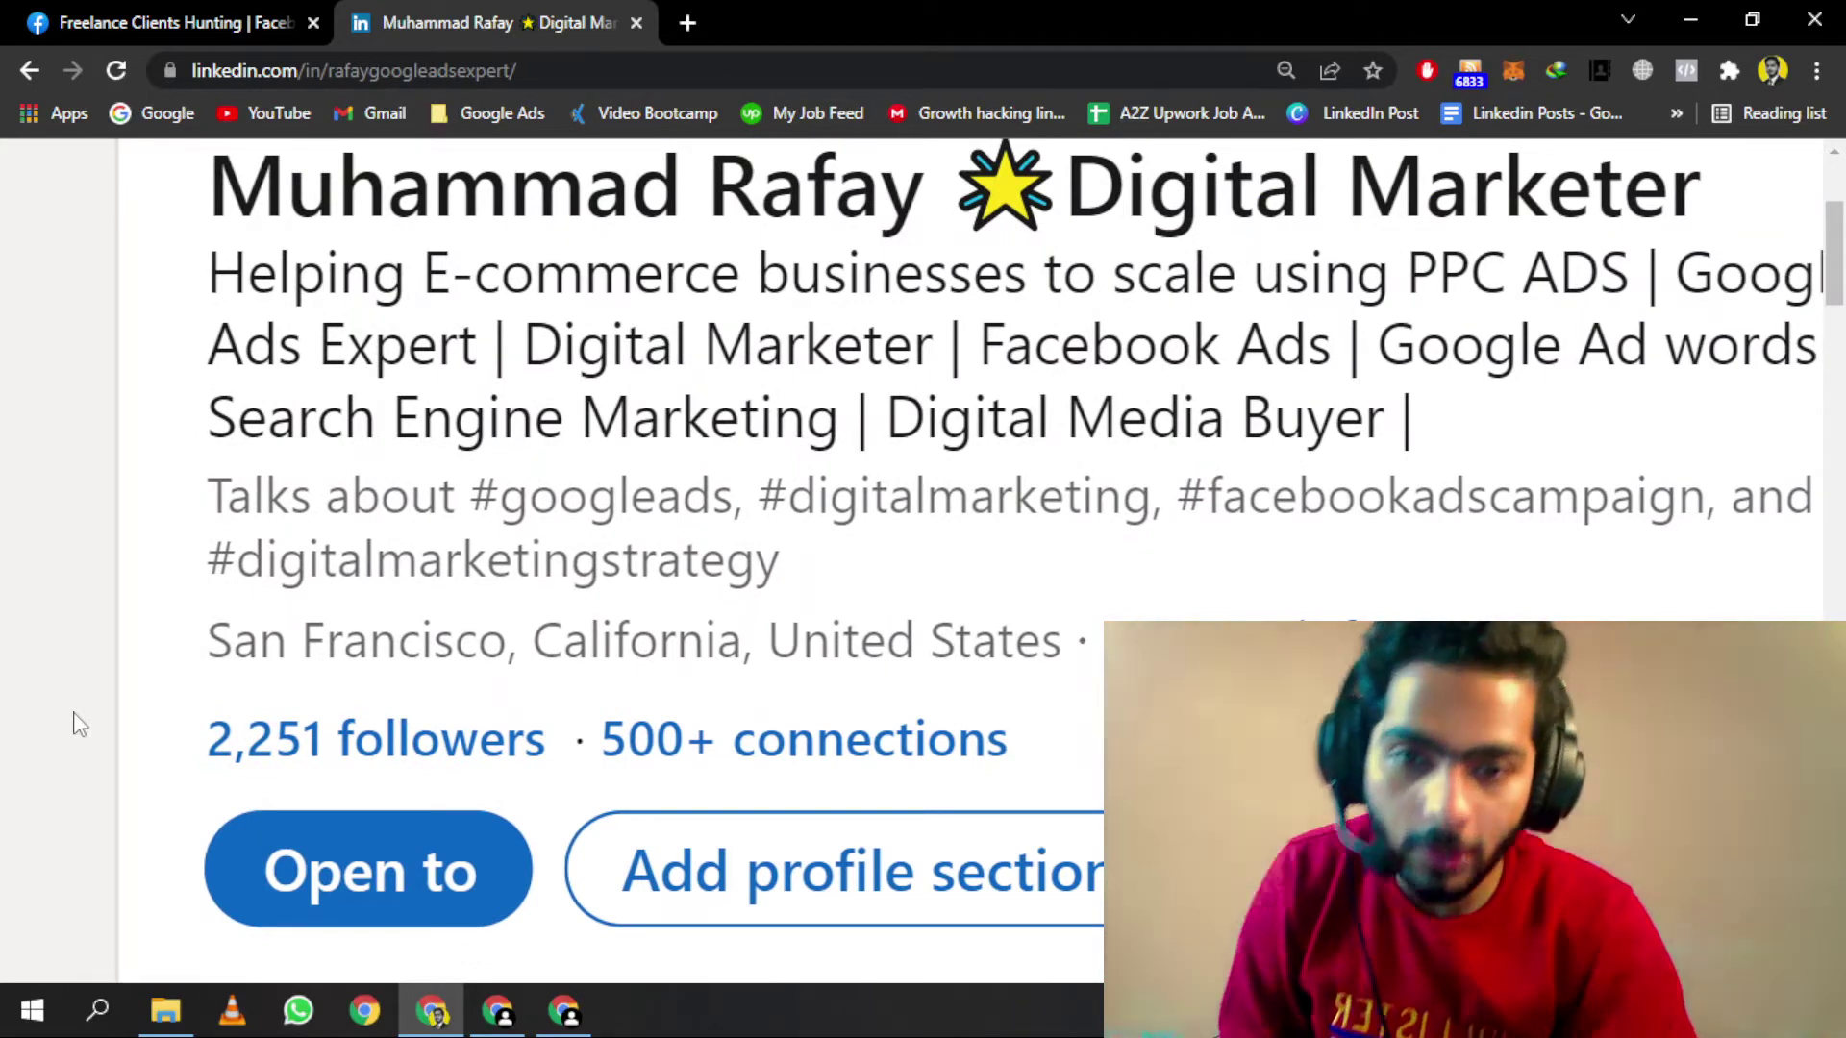
scroll(75, 725, down, 6)
scroll(75, 725, down, 2)
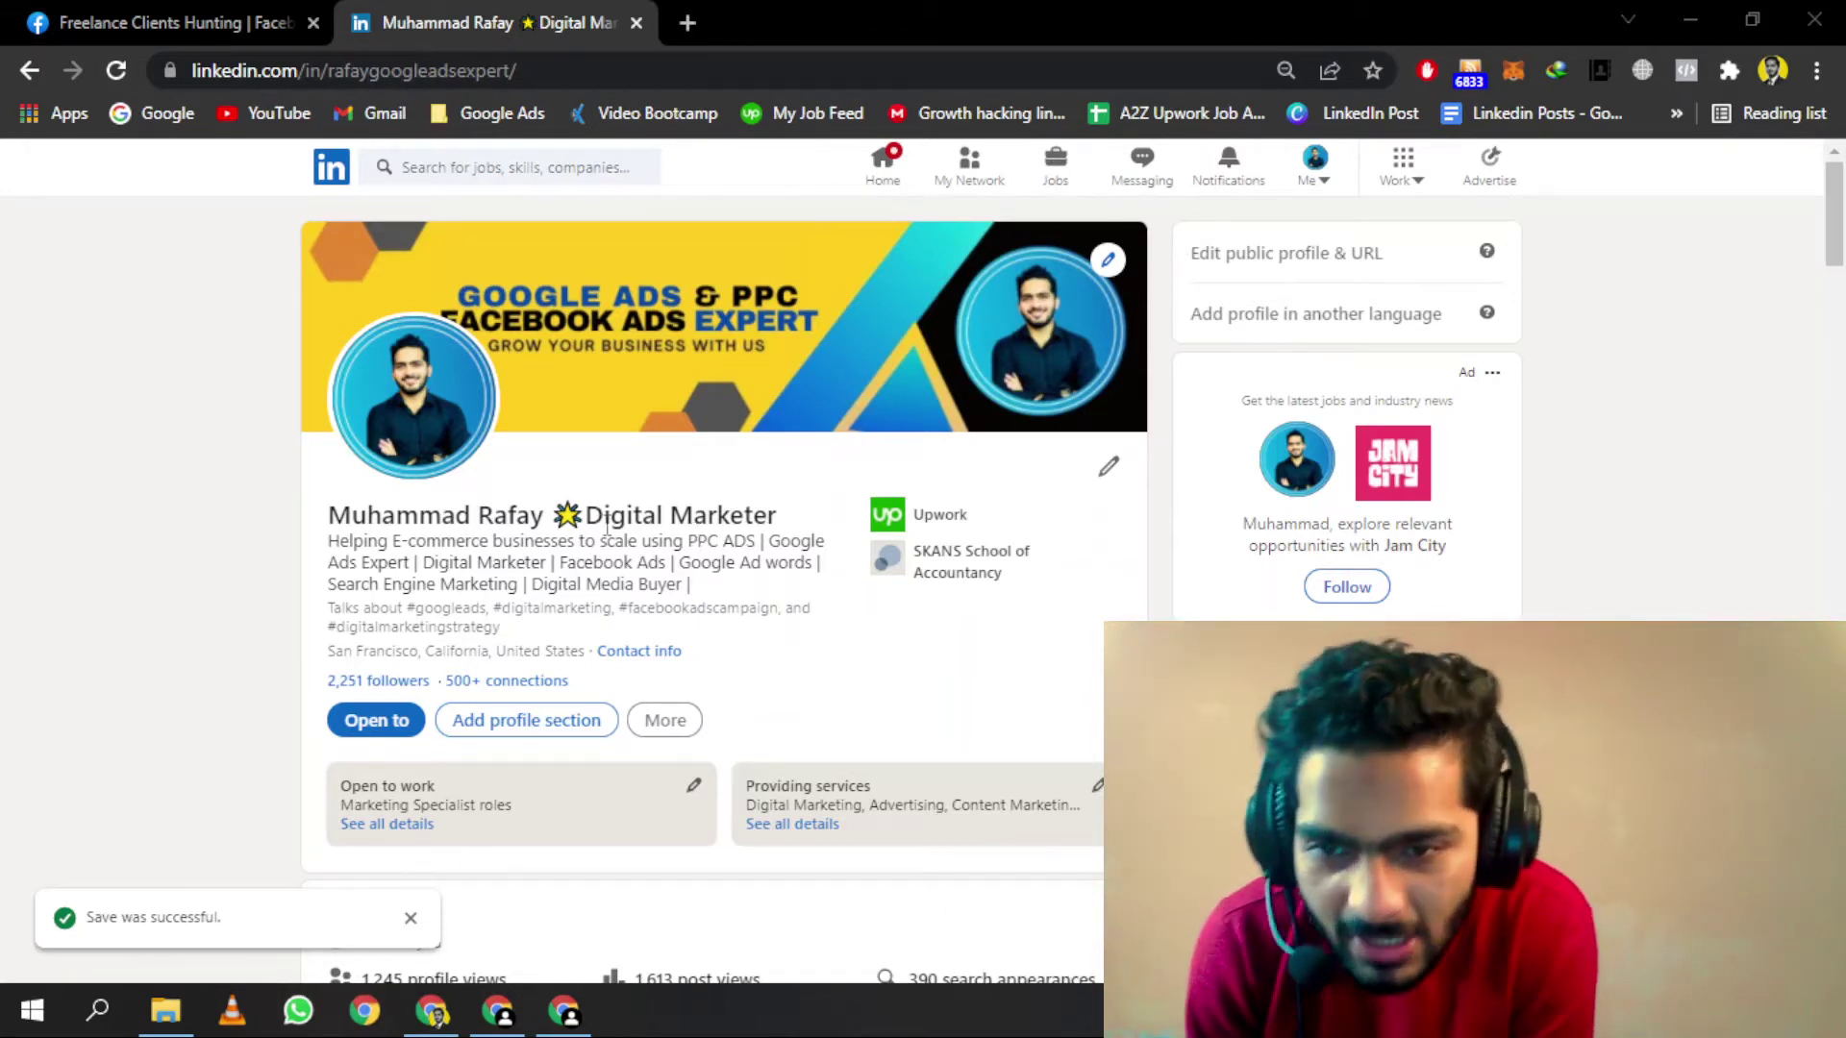
Step: Examine the Digital Marketer tag in the profile name and the hashtags in the Talks about line
drag(586, 516, 824, 527)
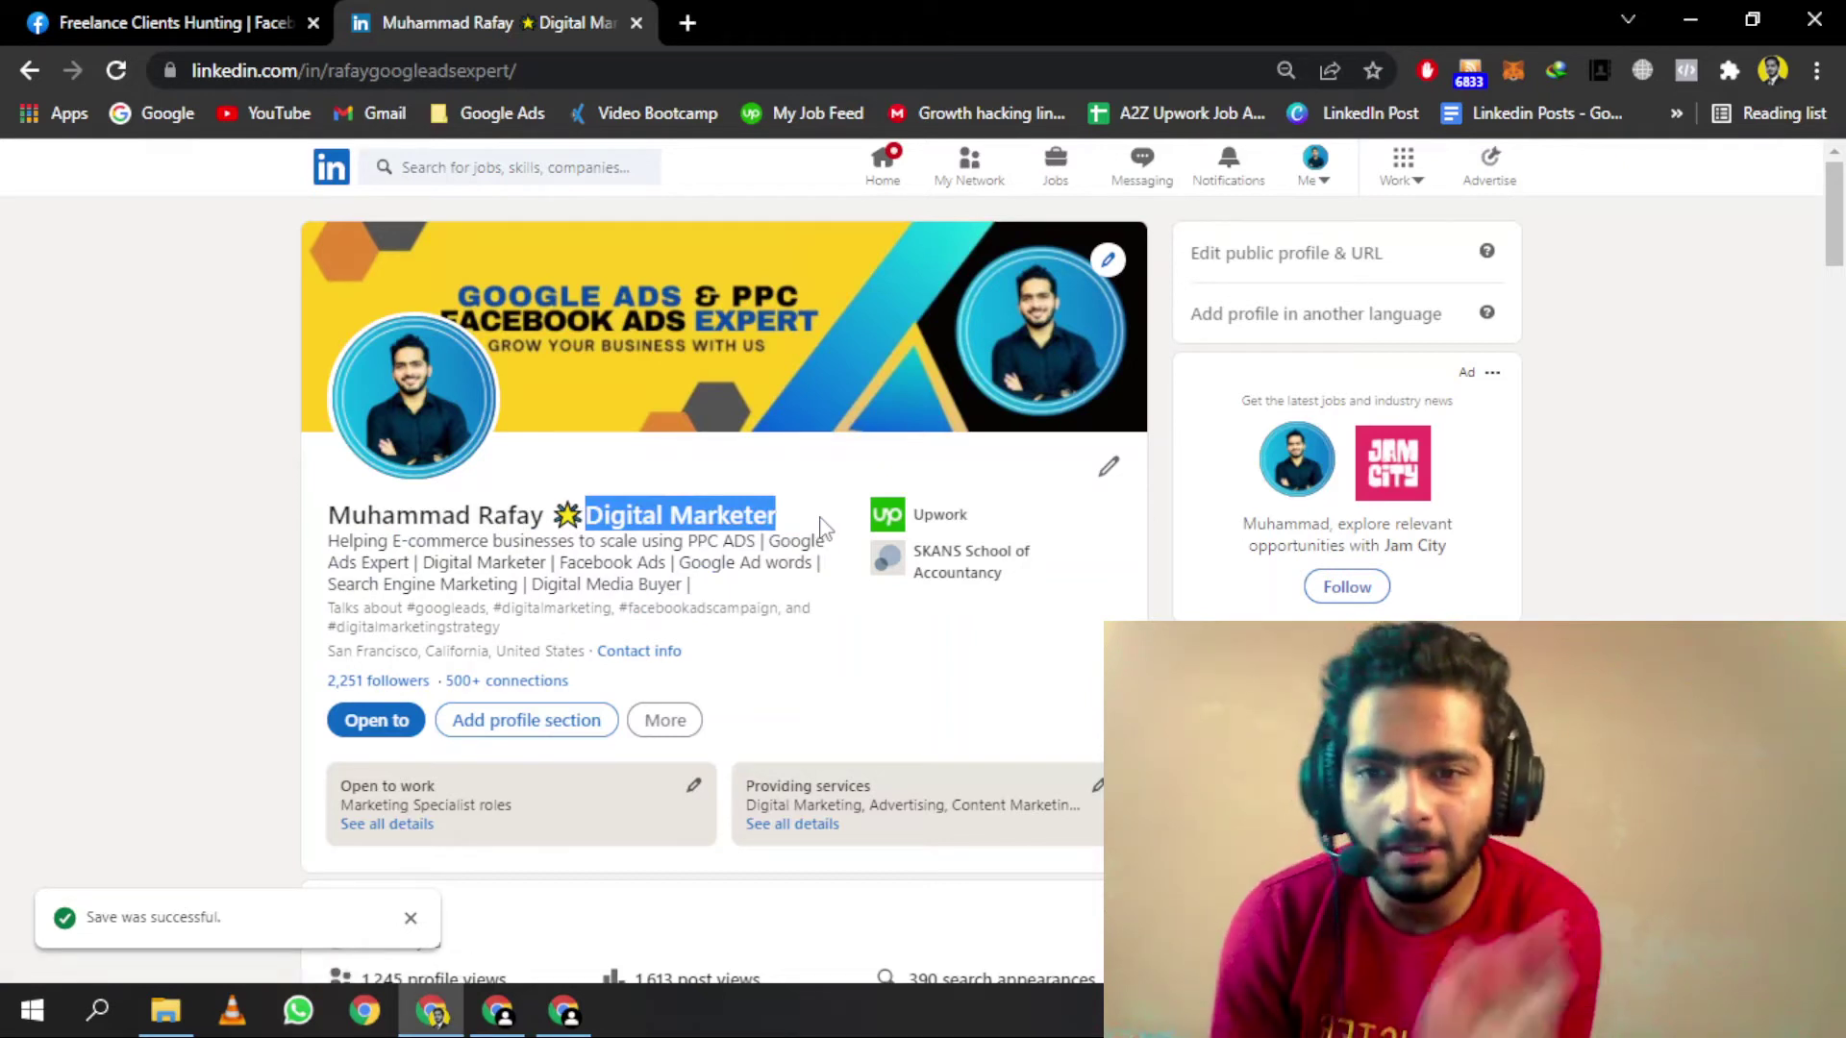
click(824, 527)
drag(824, 527, 317, 515)
click(317, 515)
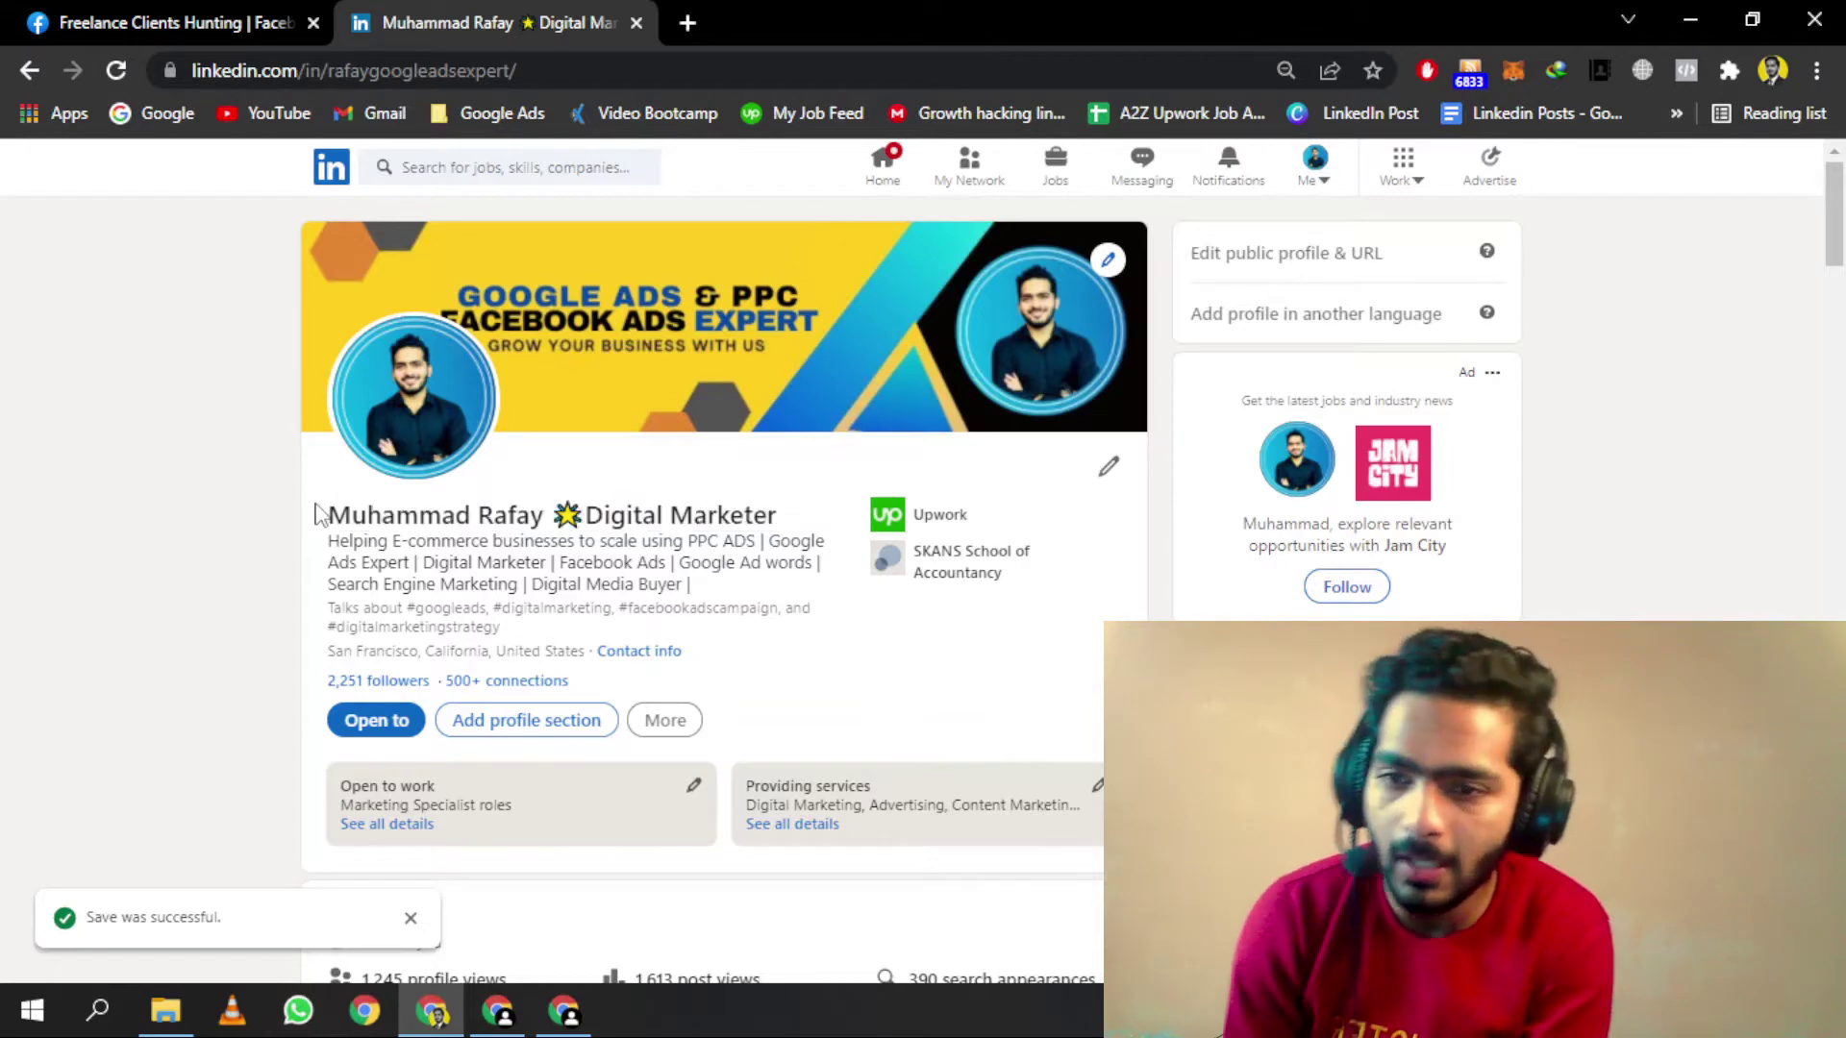
scroll(317, 514, down, 5)
scroll(318, 514, up, 3)
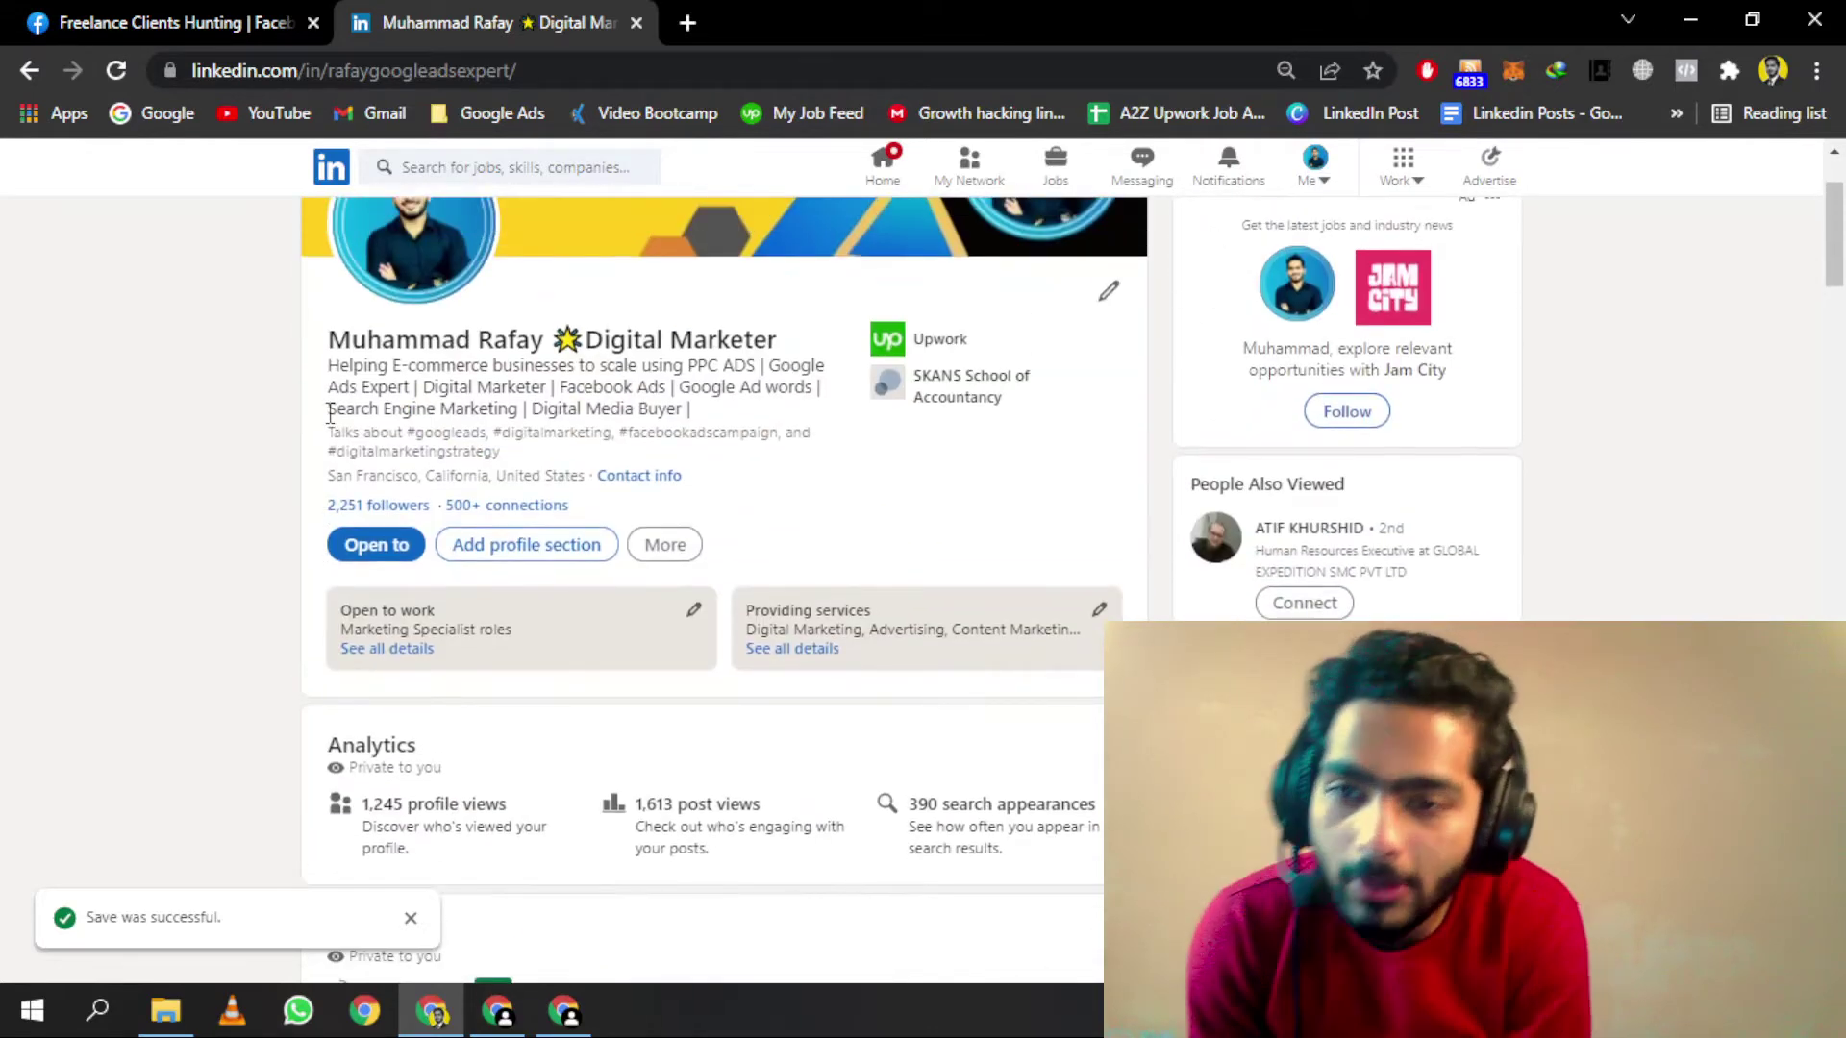
scroll(317, 452, up, 5)
drag(314, 444, 266, 480)
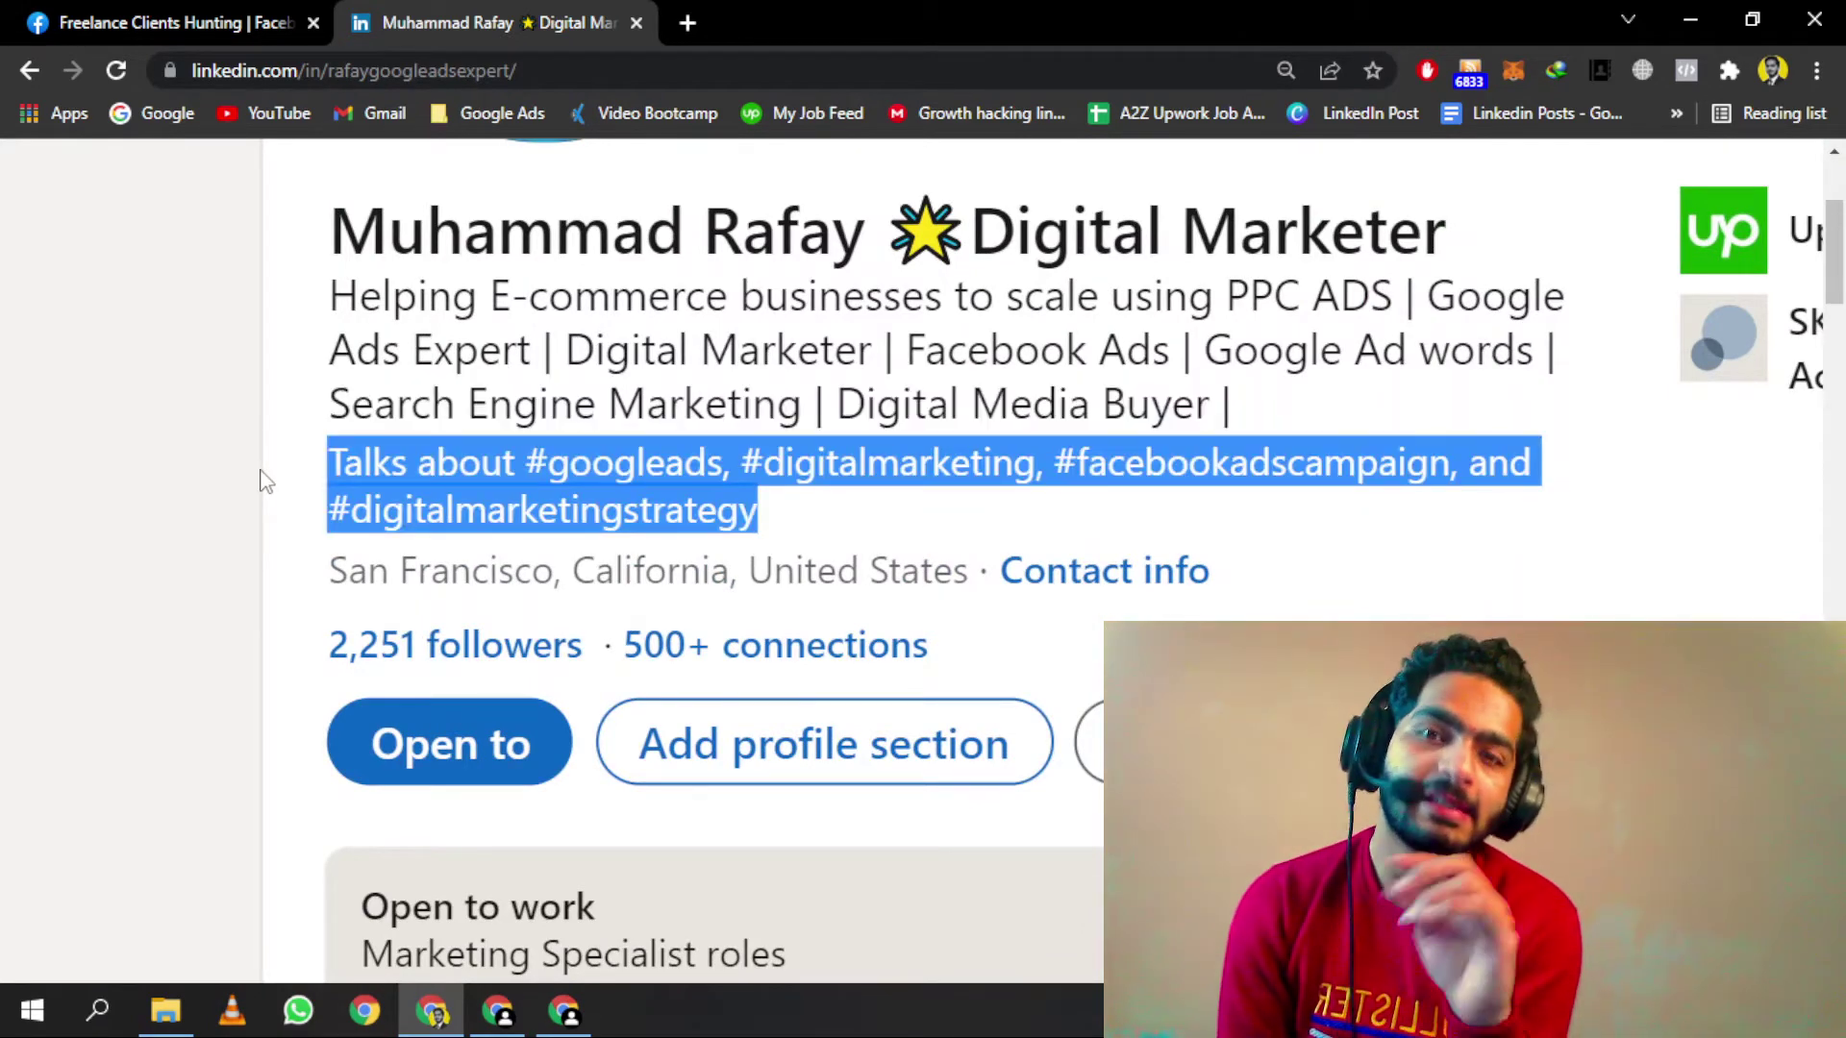
scroll(266, 480, down, 5)
click(266, 480)
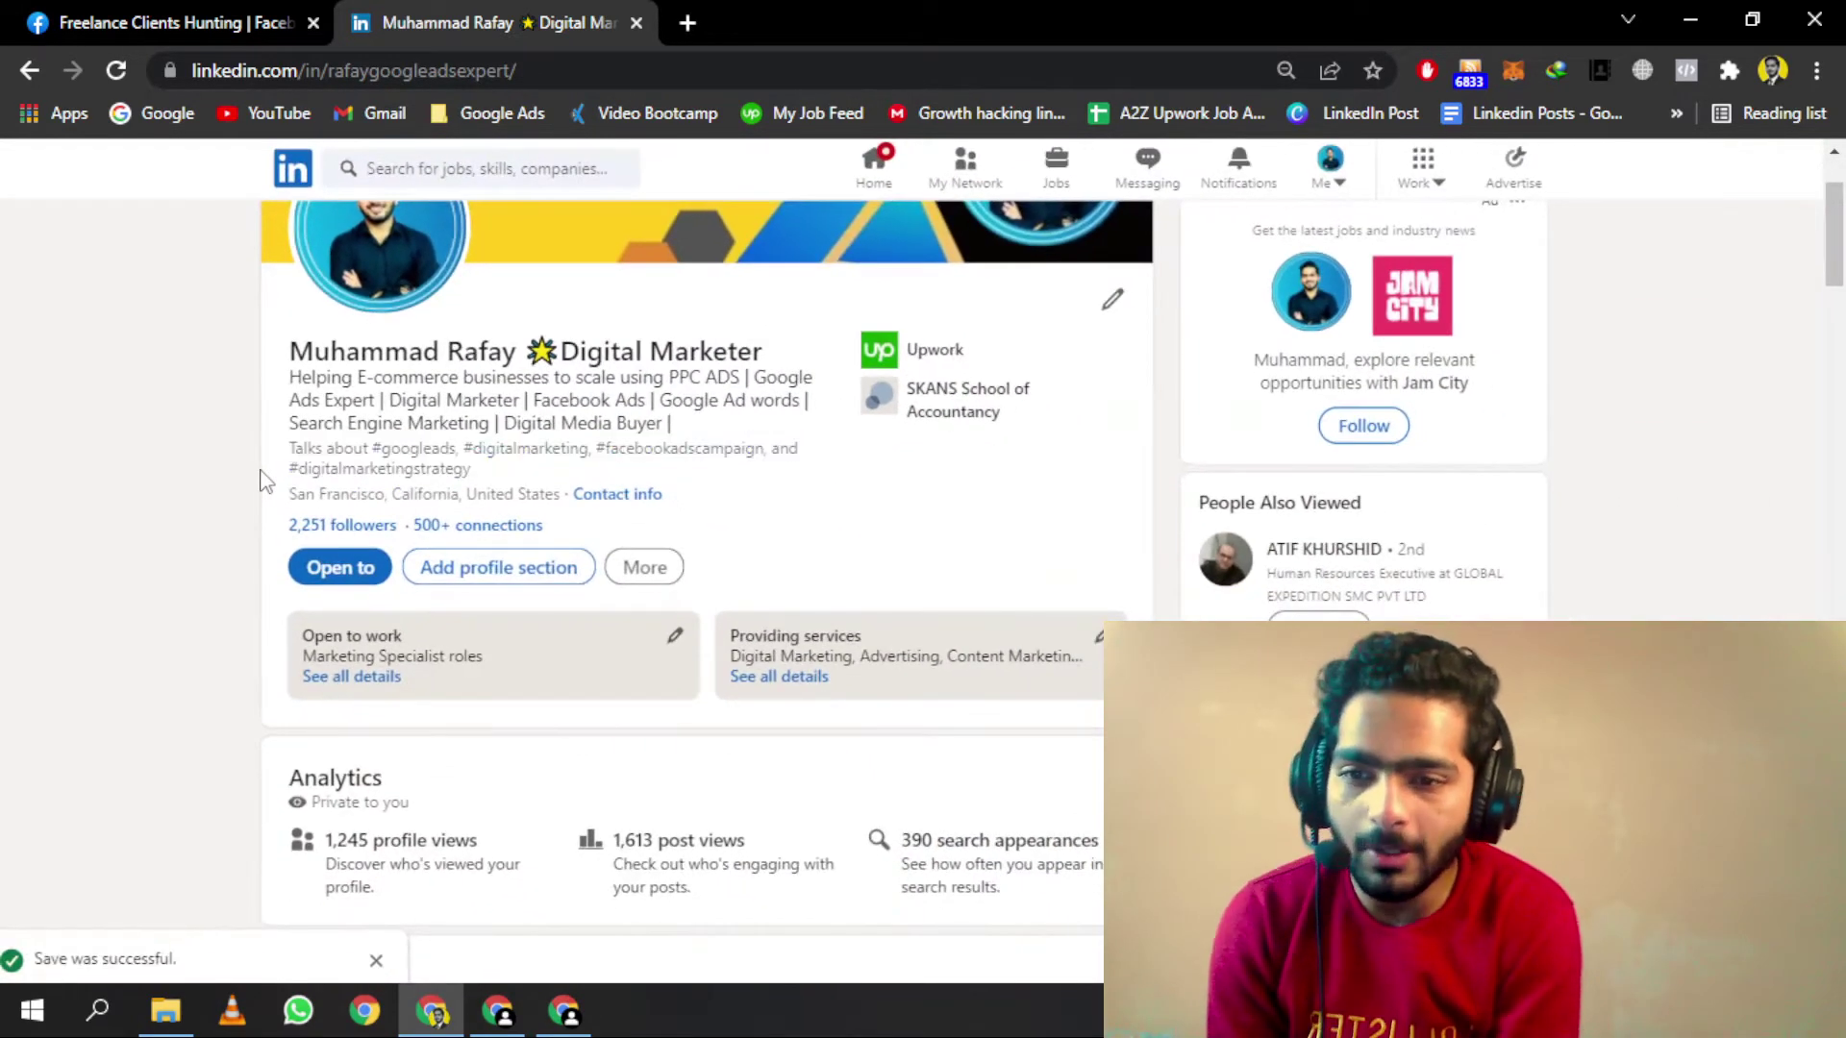
Step: Open the Creator mode settings from the profile's full list of resources
scroll(267, 480, down, 2)
scroll(266, 480, down, 4)
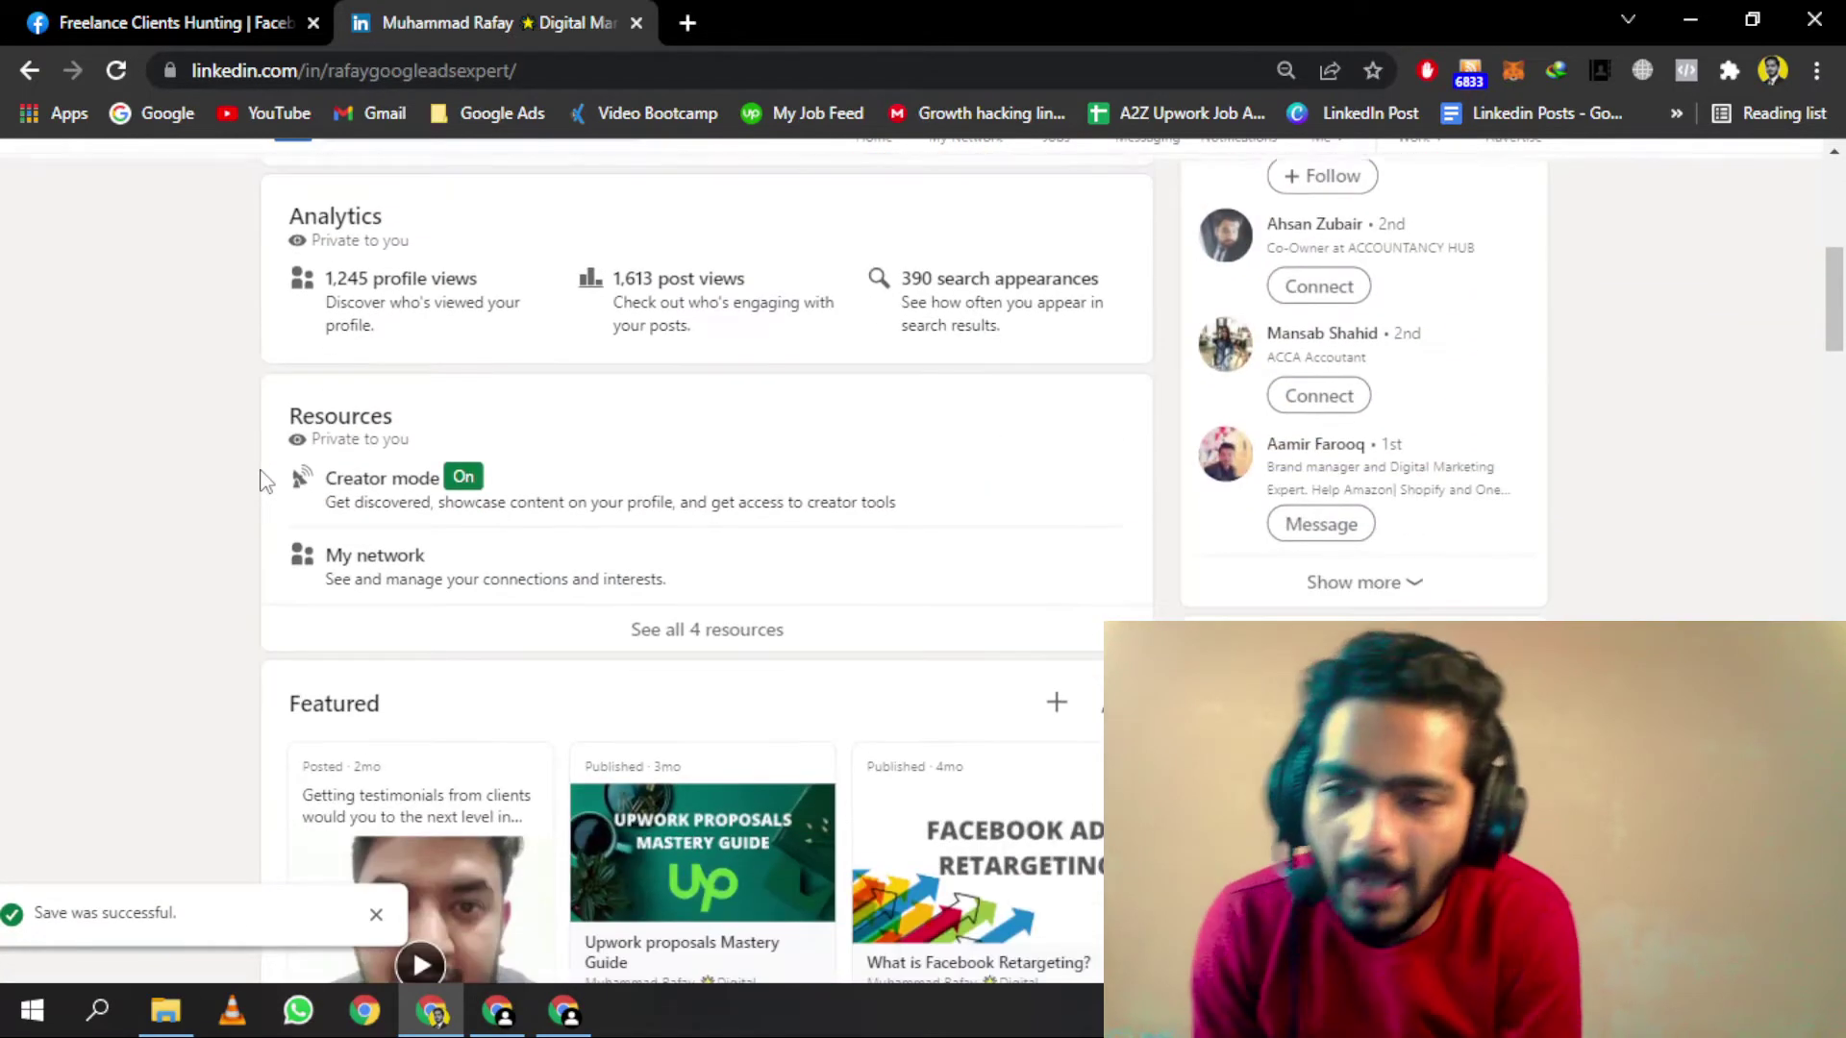
ctrl+scroll(266, 480, up, 3)
ctrl+scroll(267, 481, up, 1)
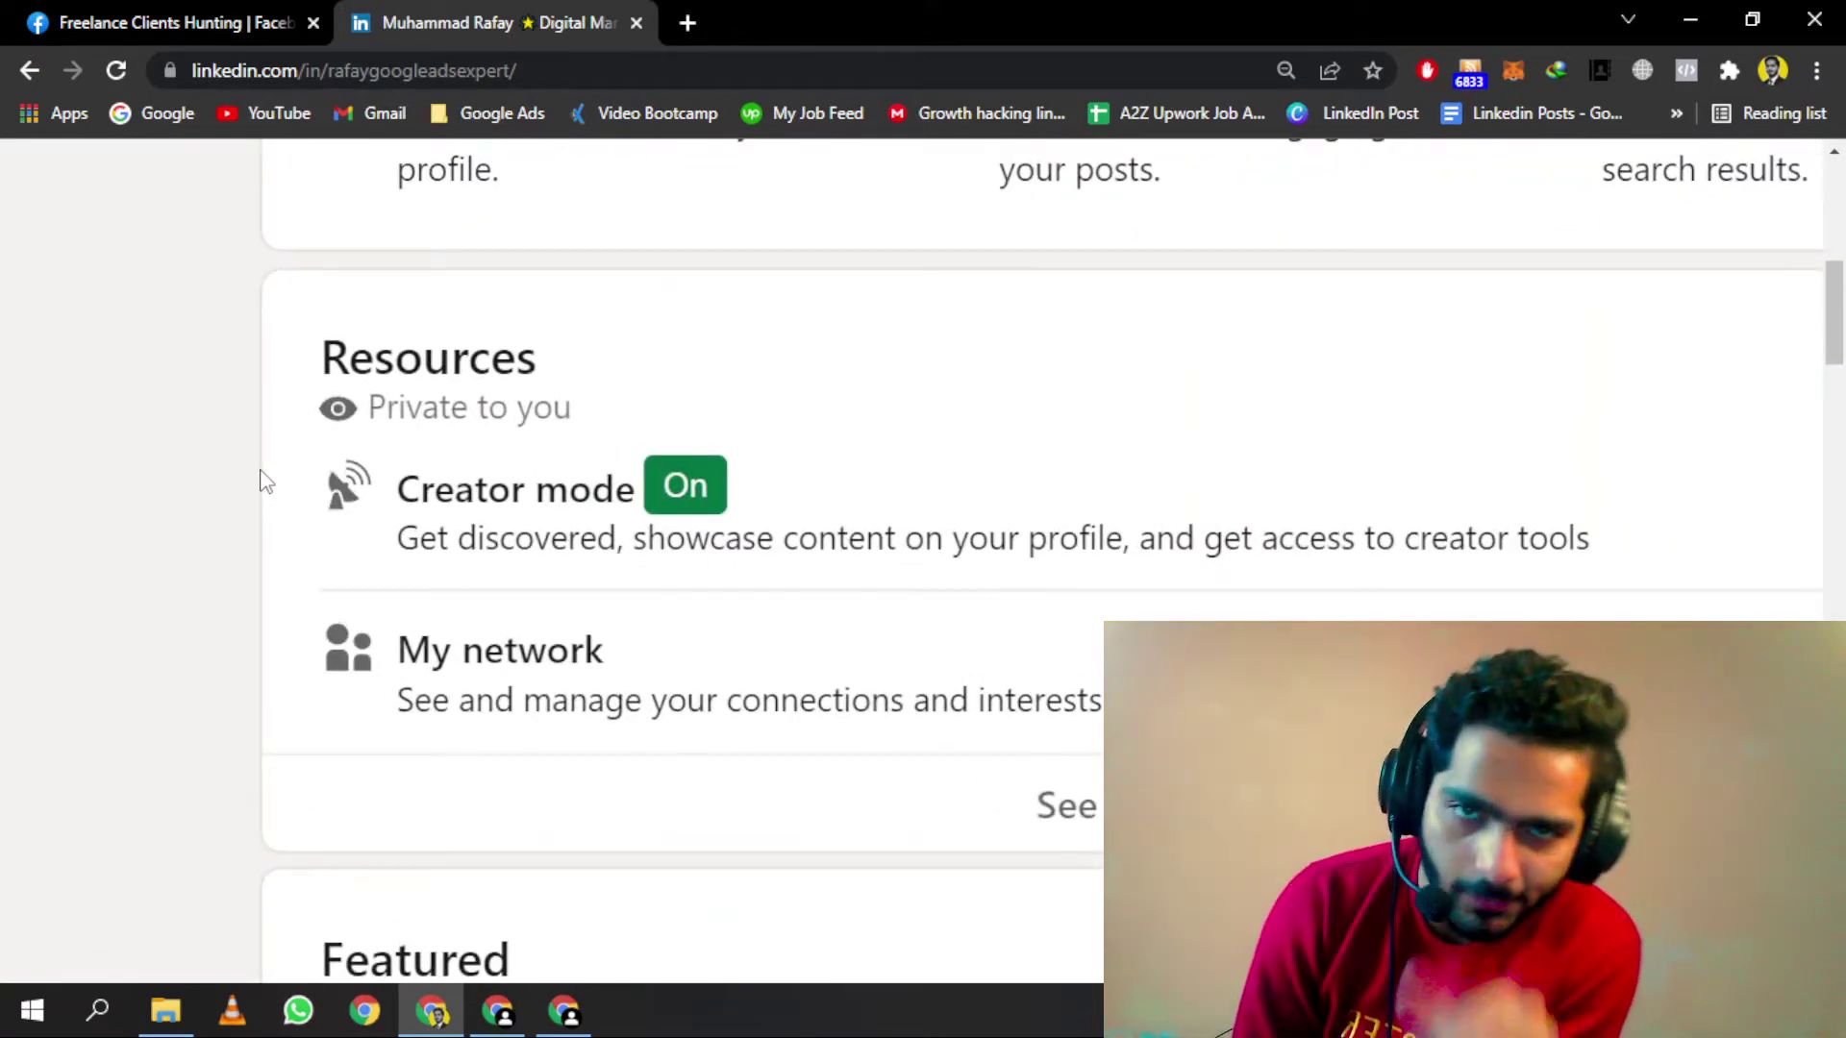
ctrl+scroll(266, 480, down, 2)
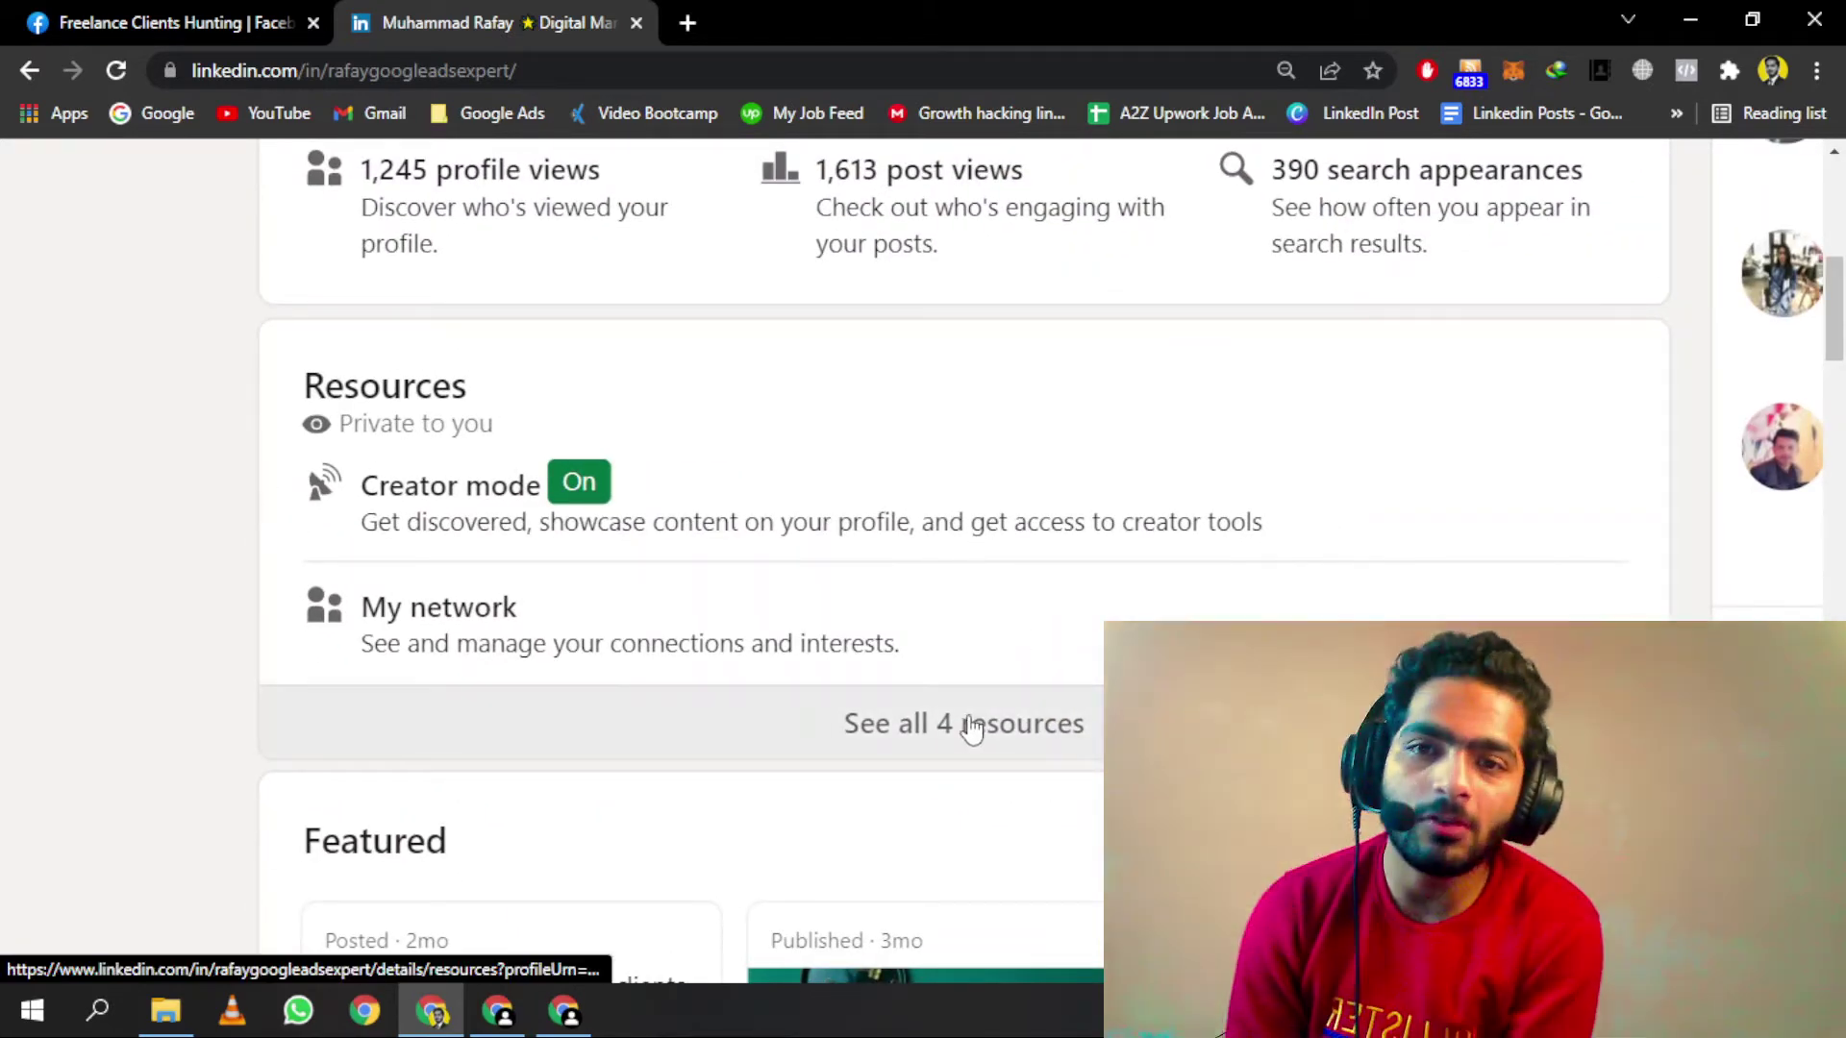
click(971, 728)
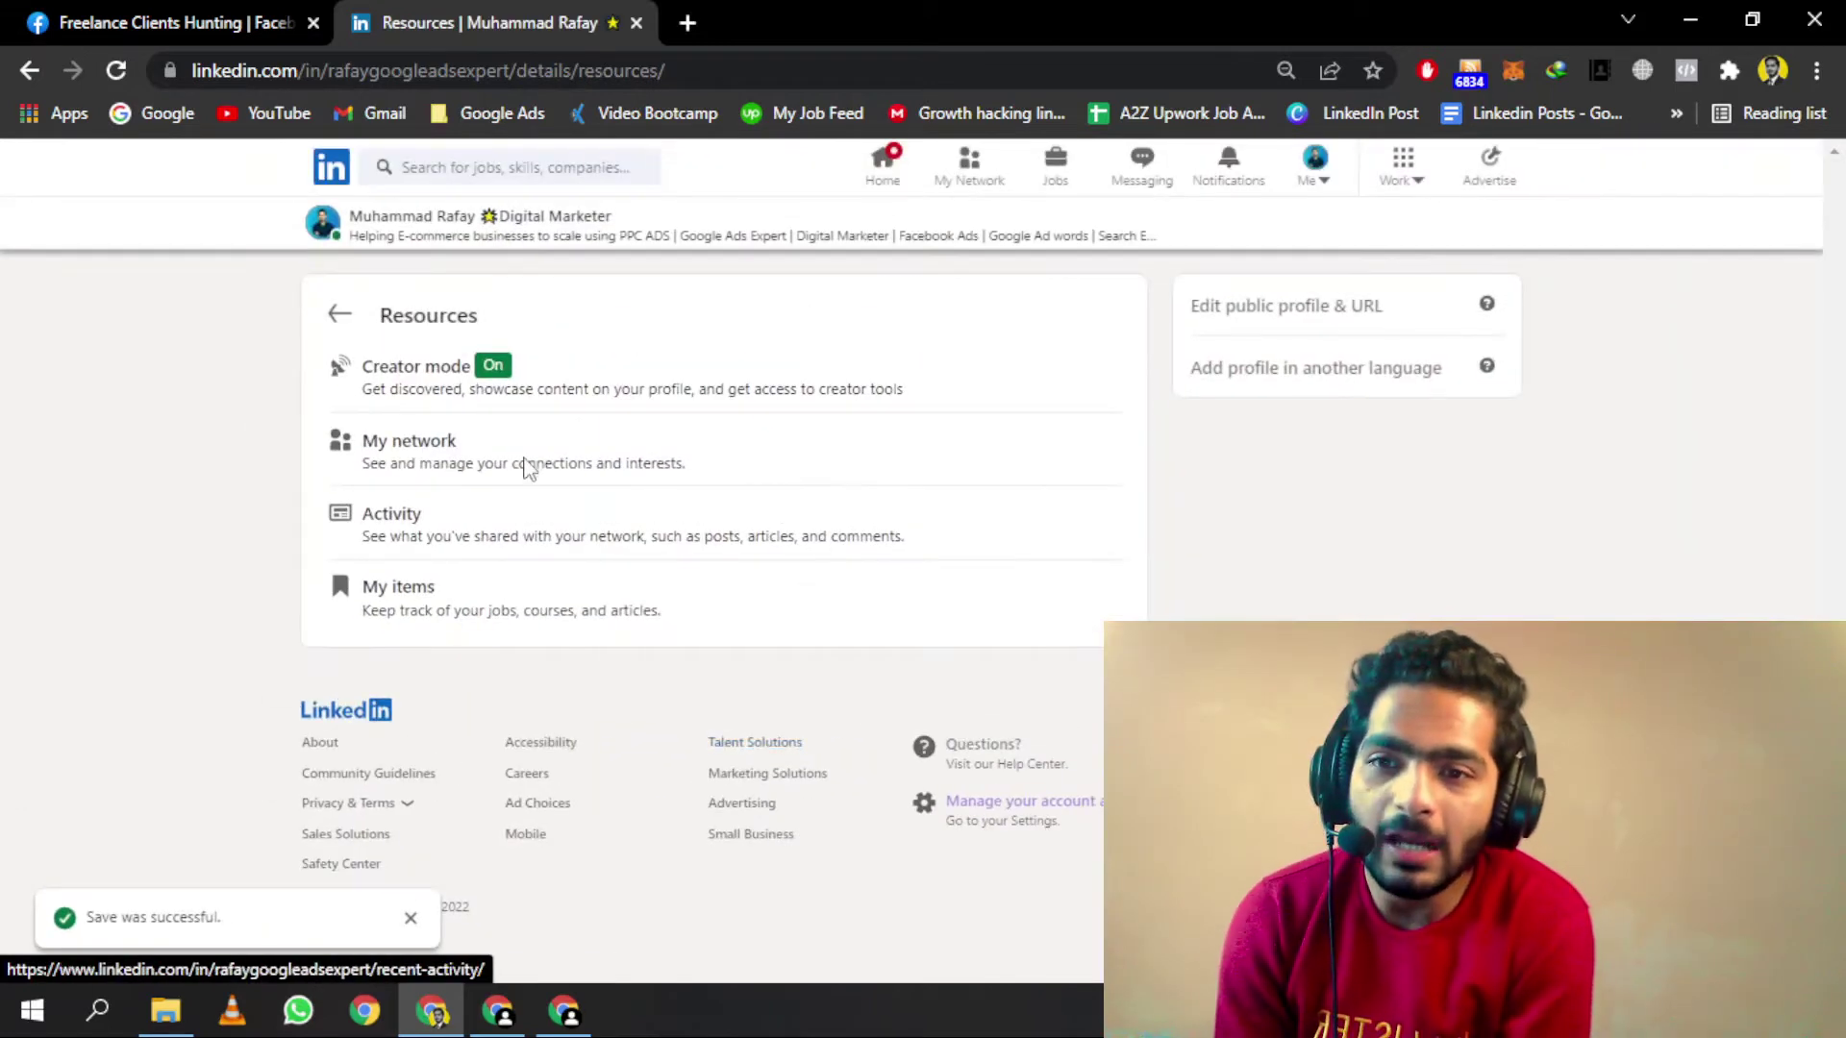
click(426, 368)
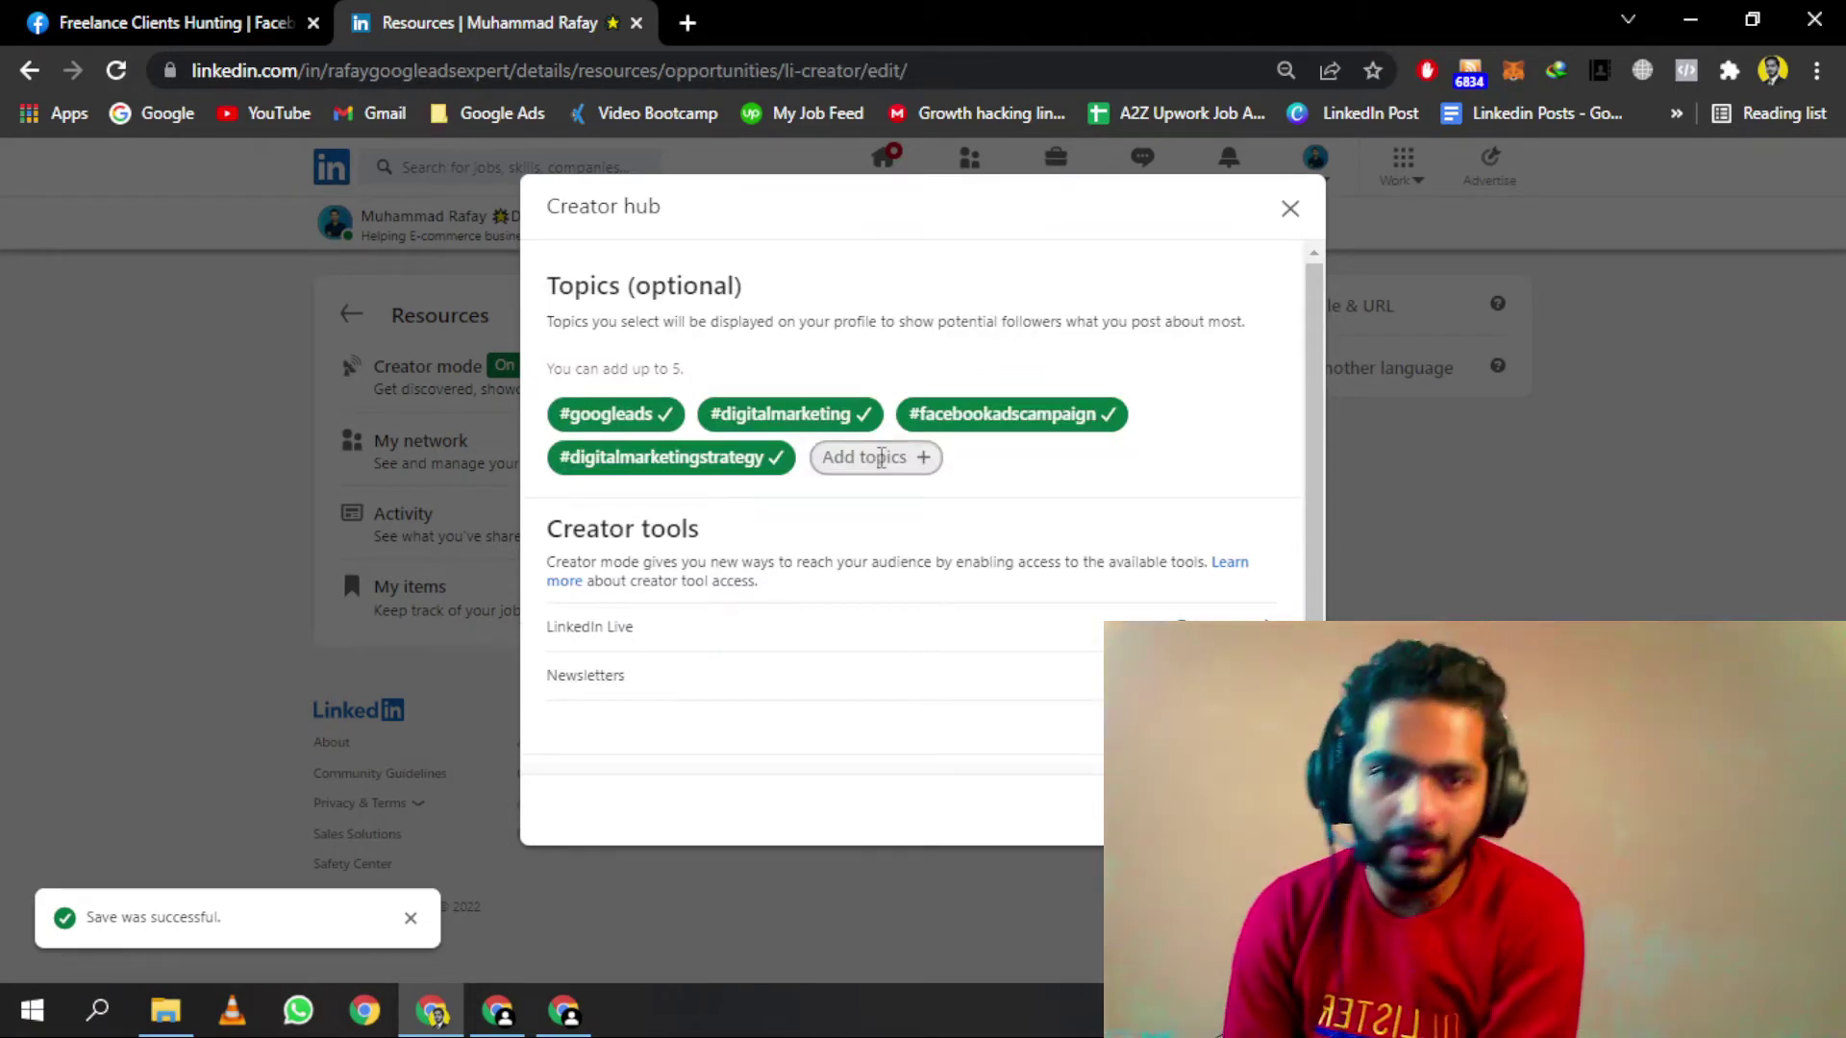
Step: Add #mediabuyer as a Creator hub topic and save the settings
click(880, 457)
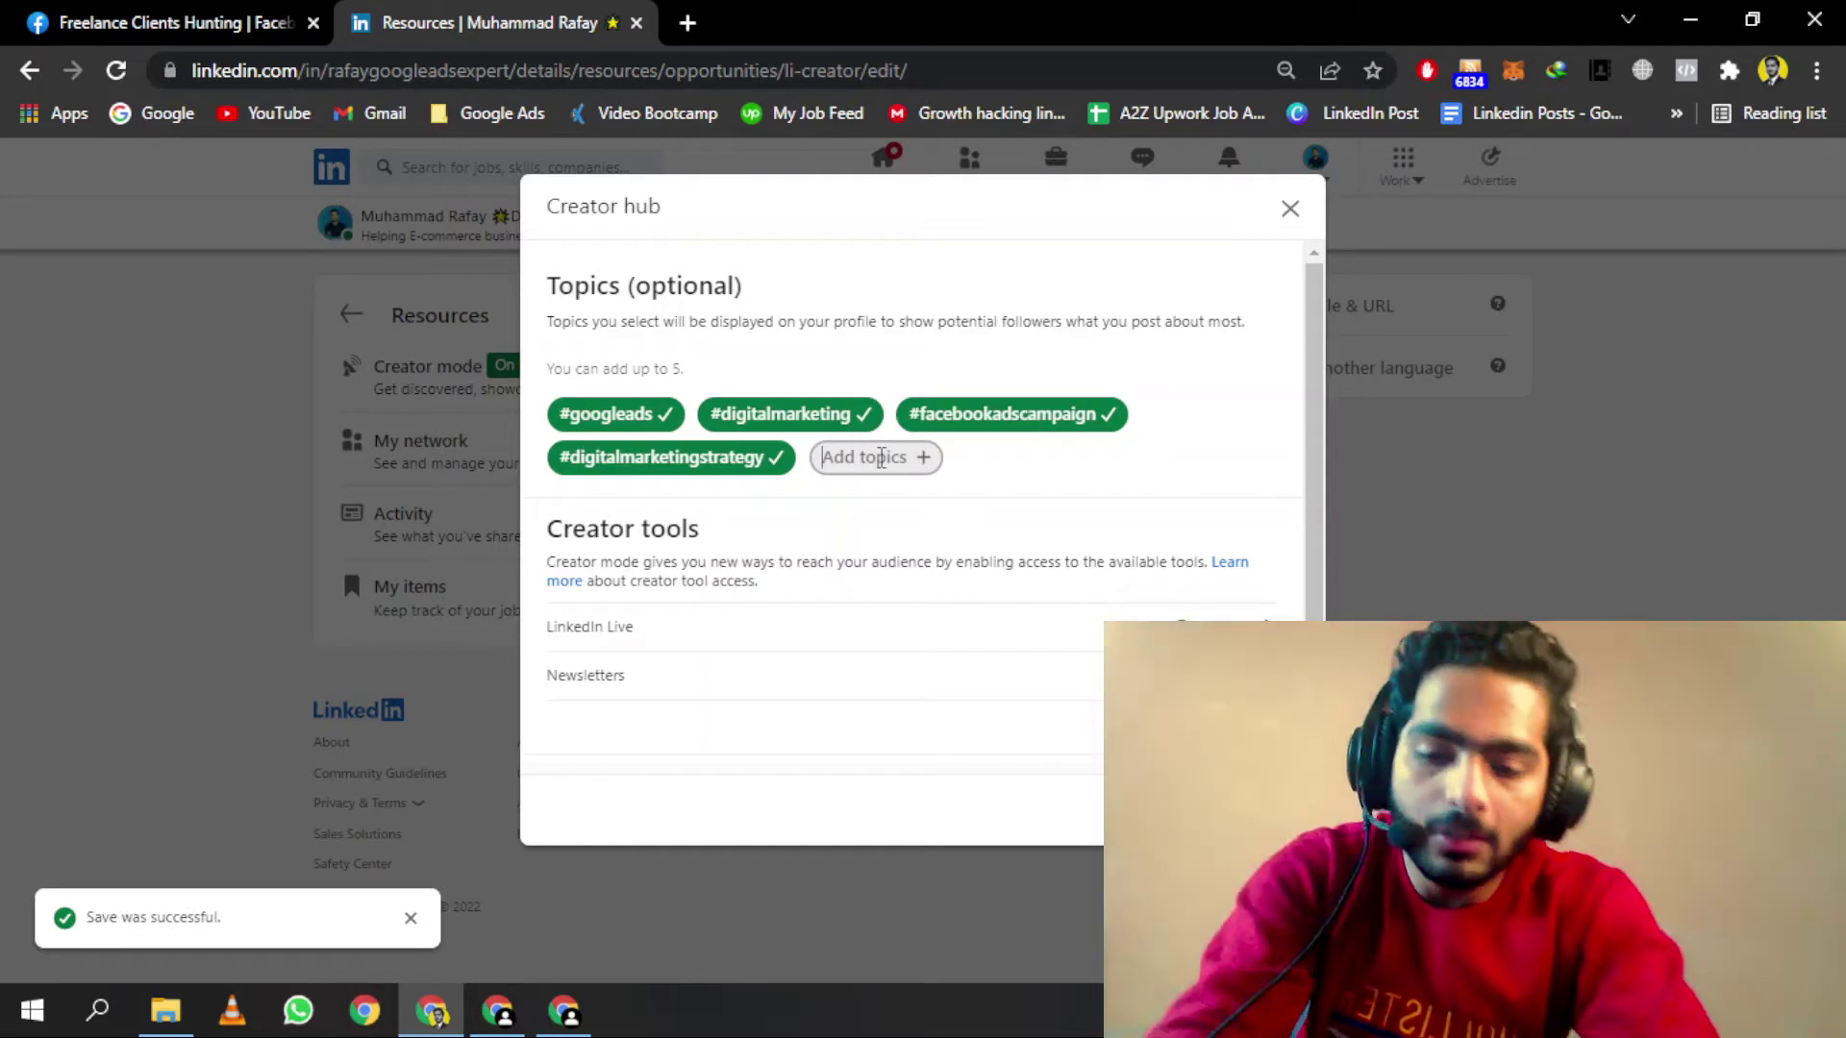
text(media)
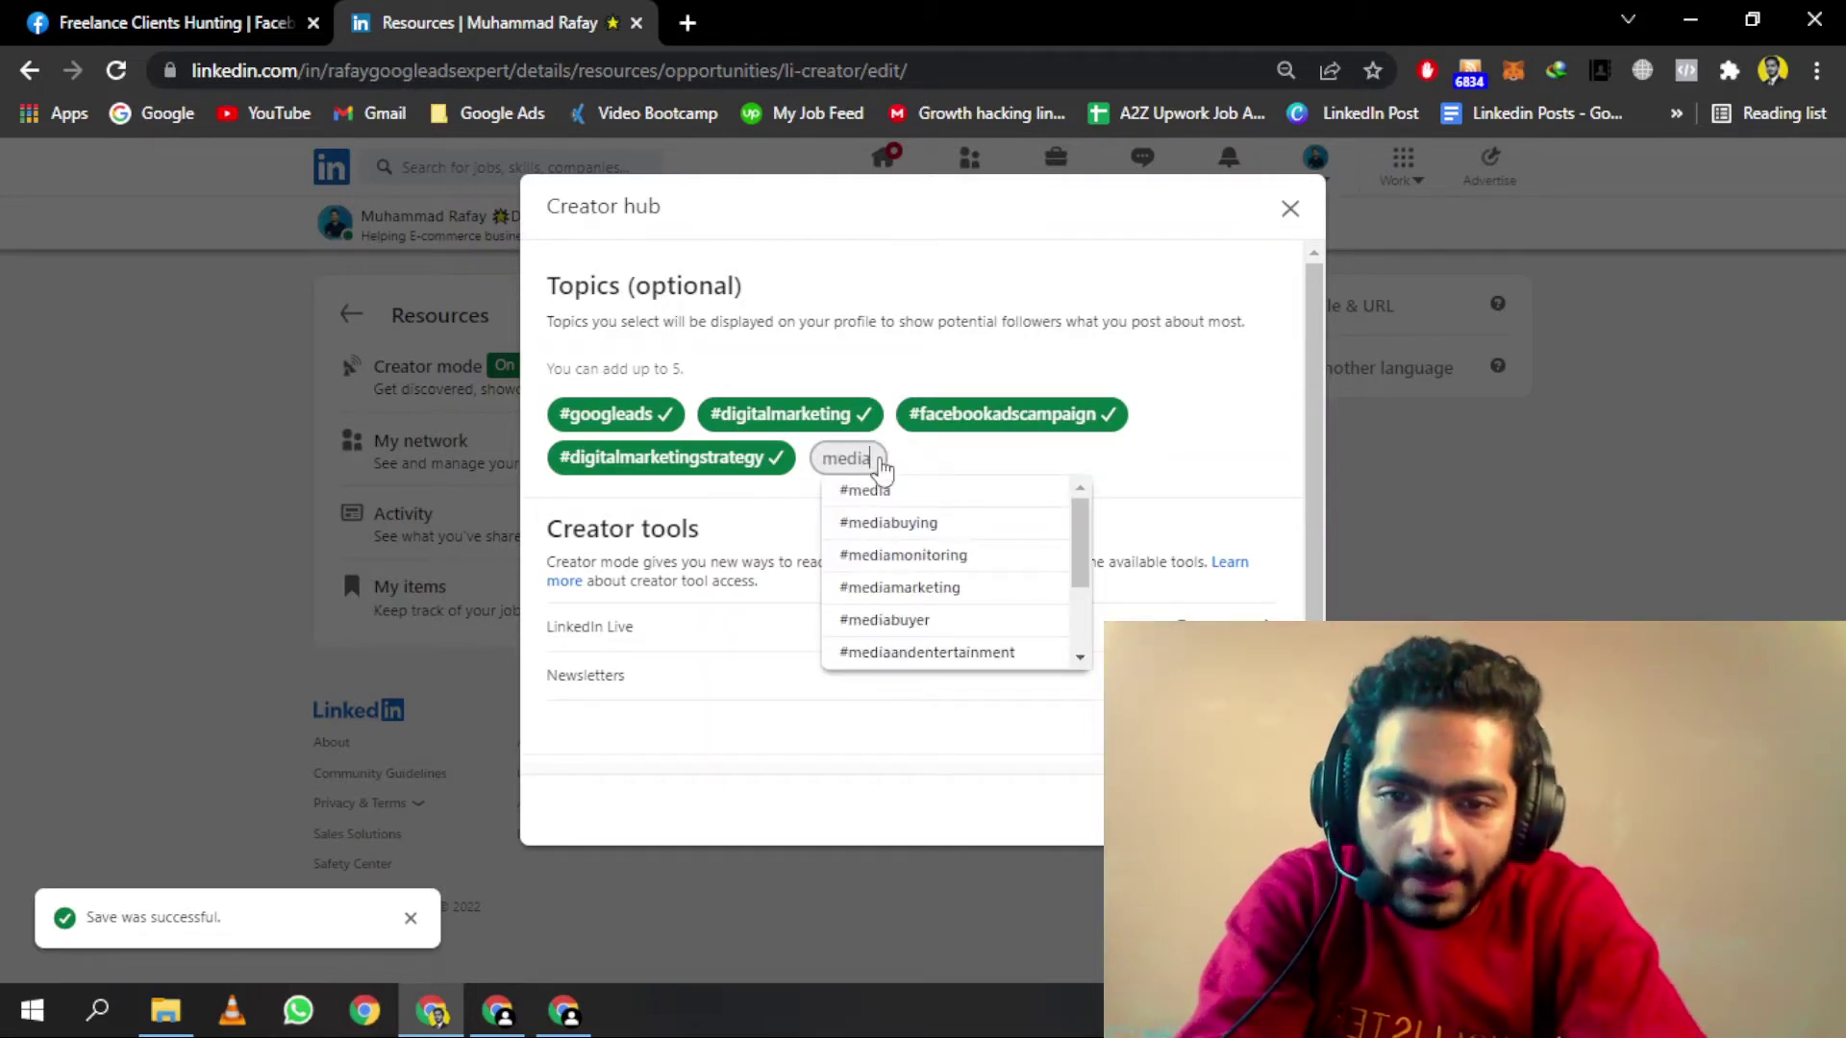
key(Down)
key(Down)
key(Down)
key(Down)
key(Return)
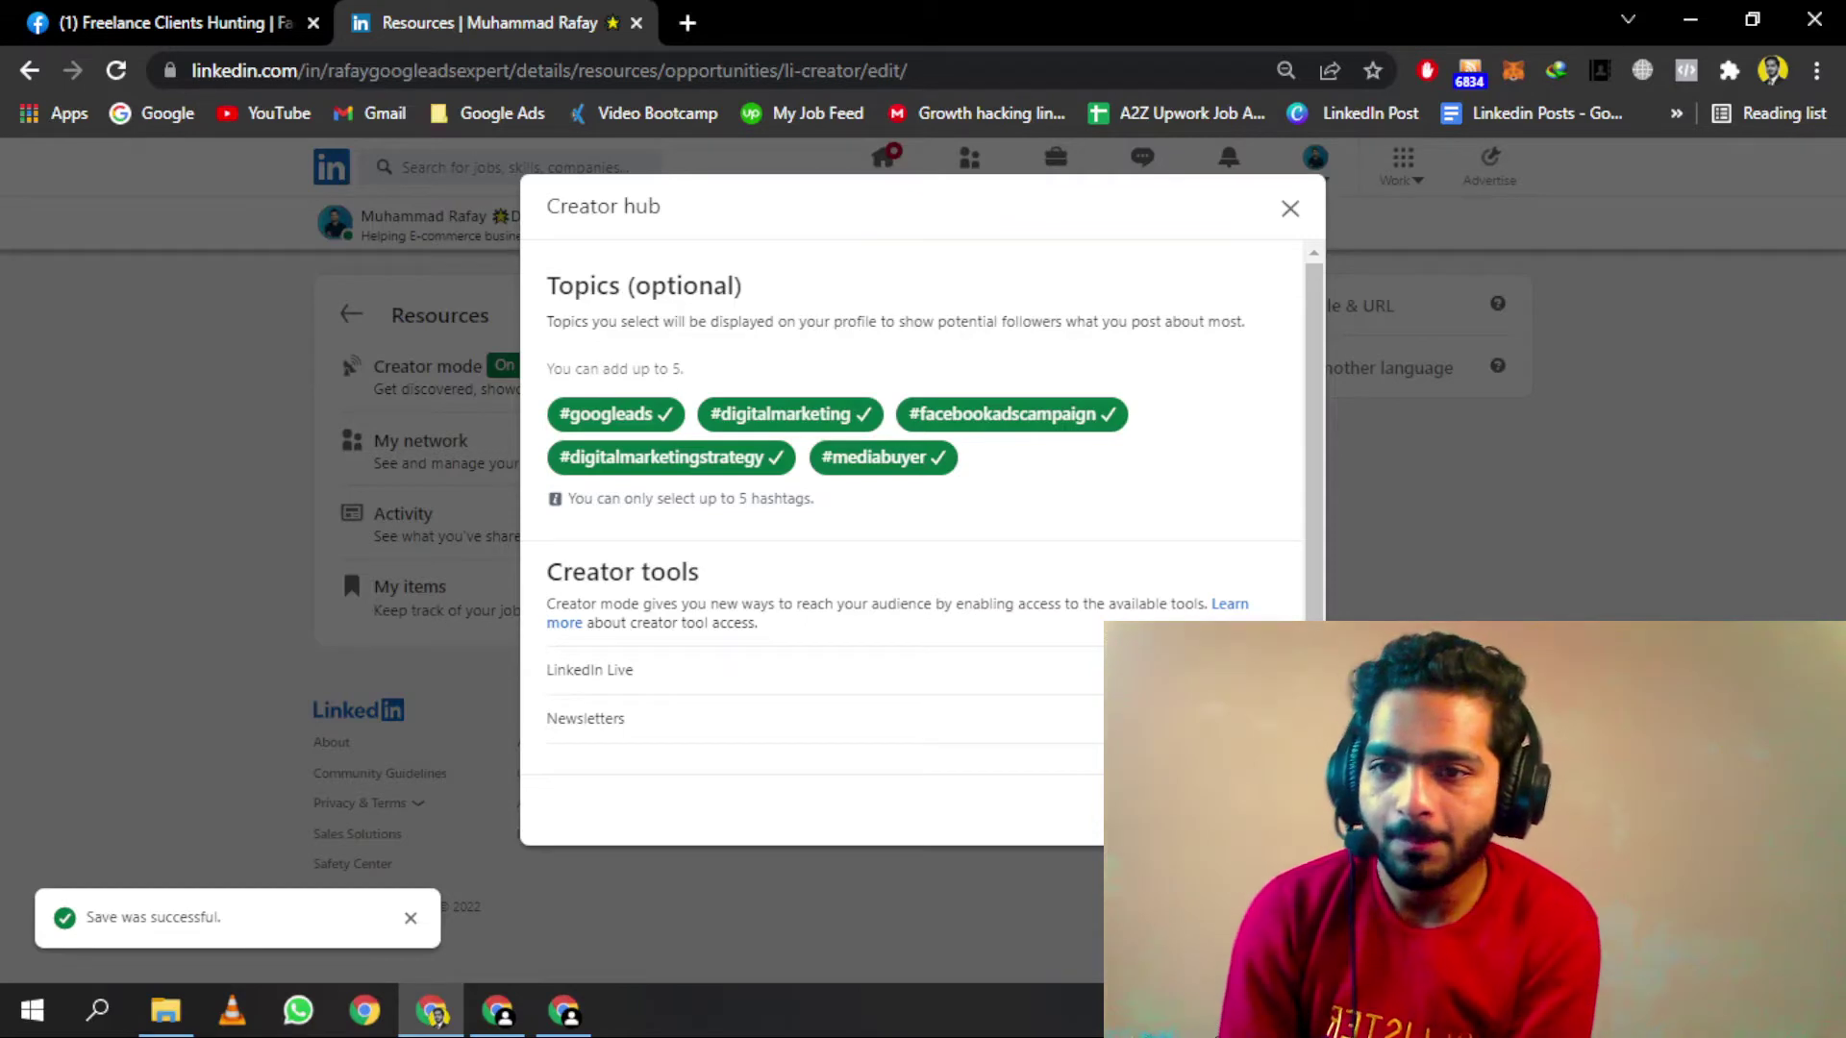
click(1269, 810)
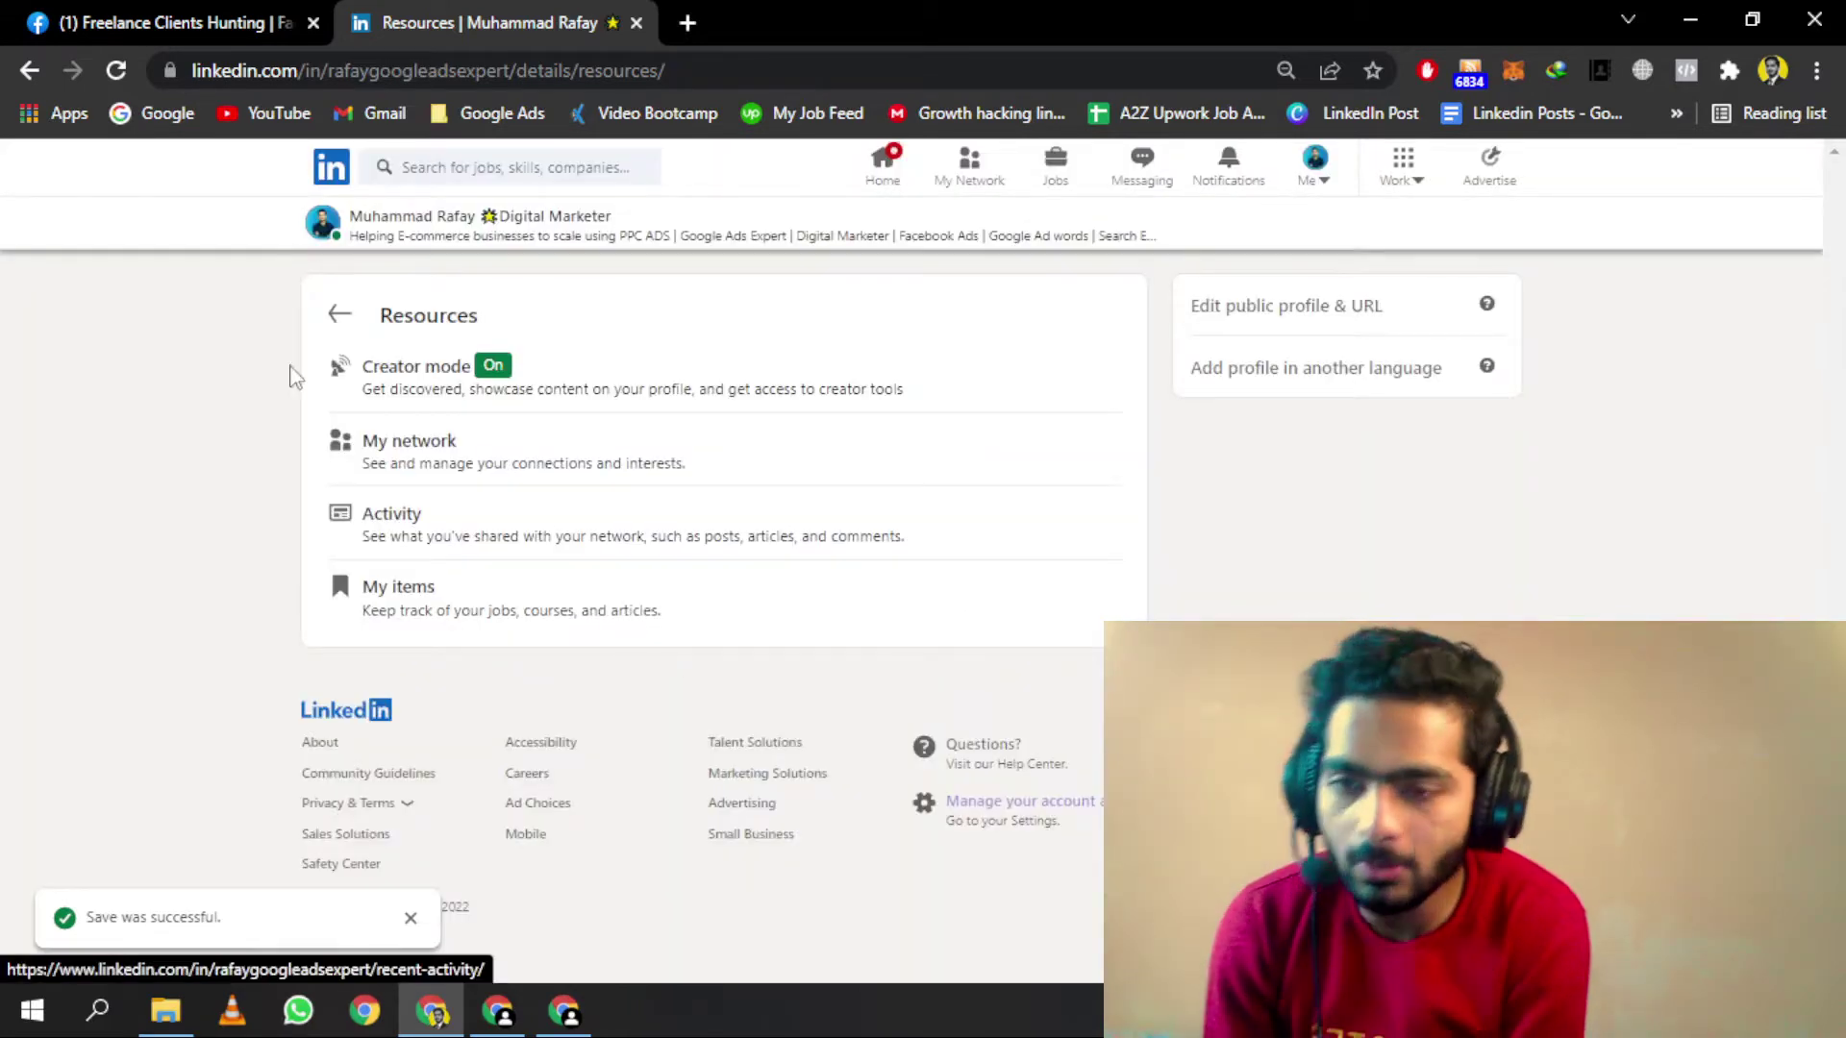
Step: Return to the main profile page and review its activity and intro sections
click(336, 316)
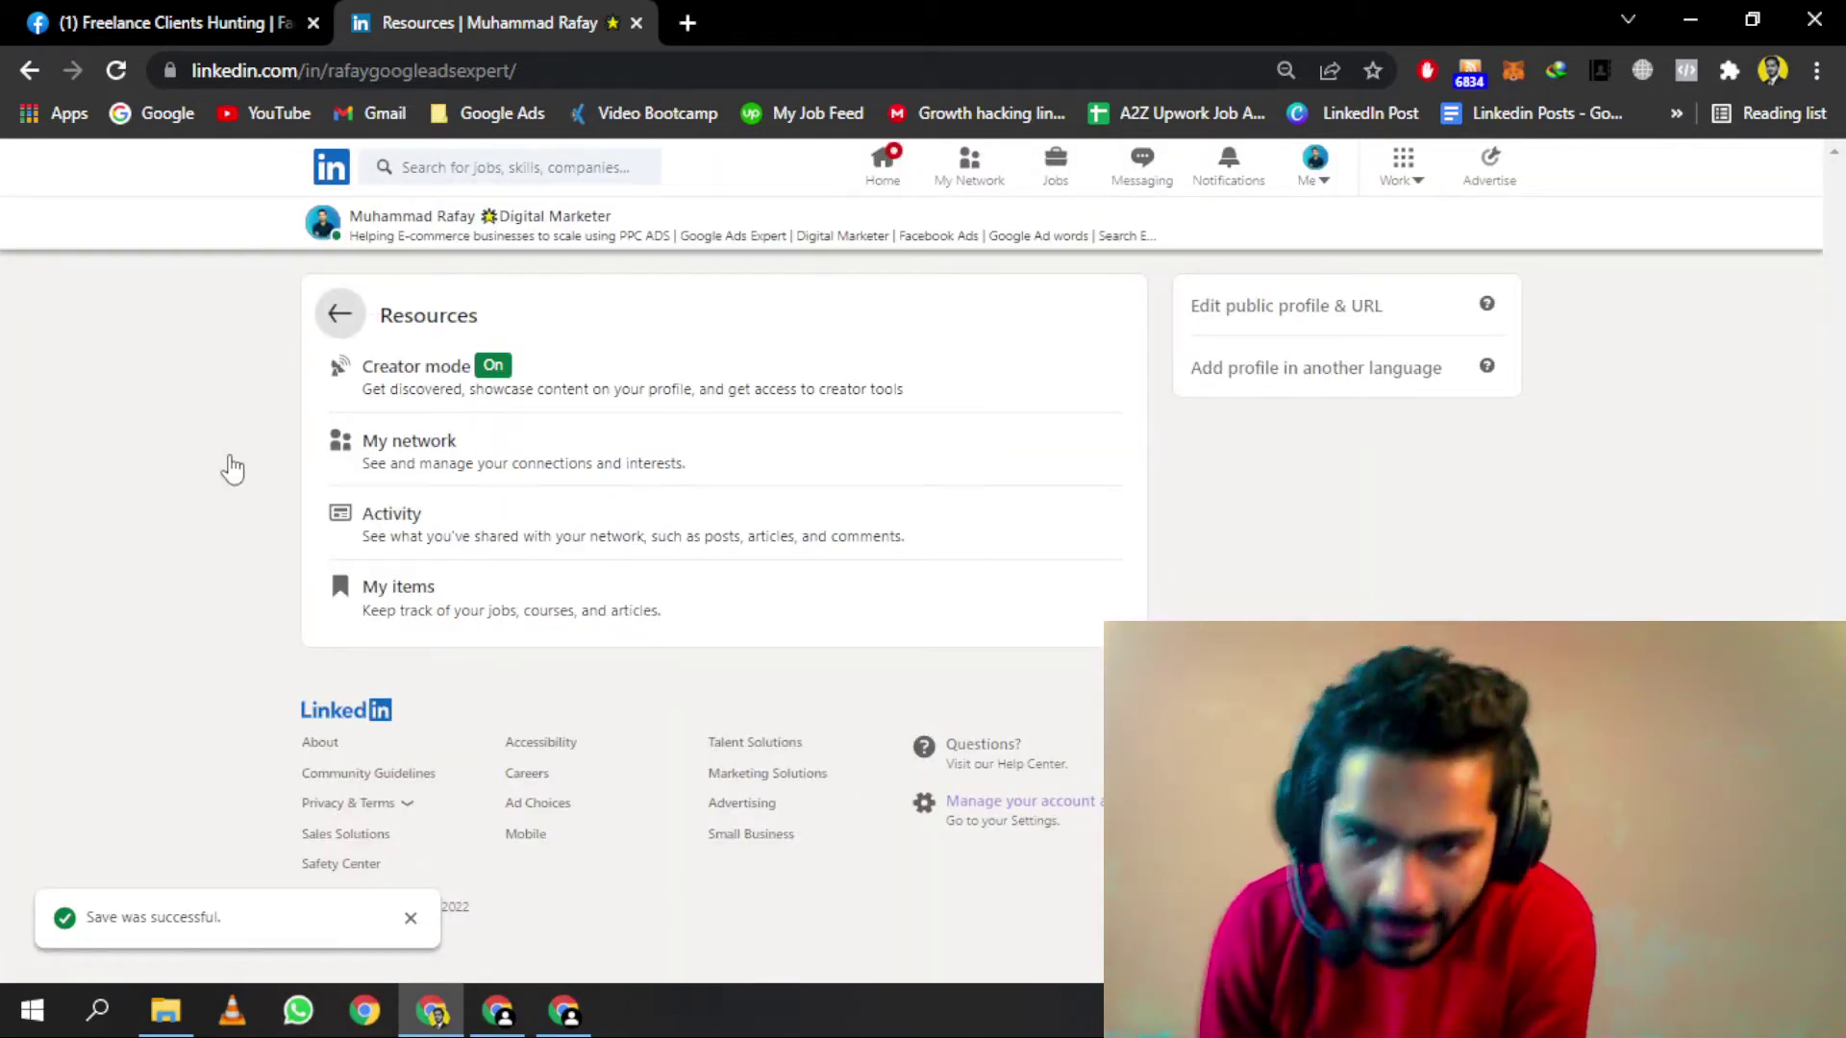
scroll(371, 601, down, 8)
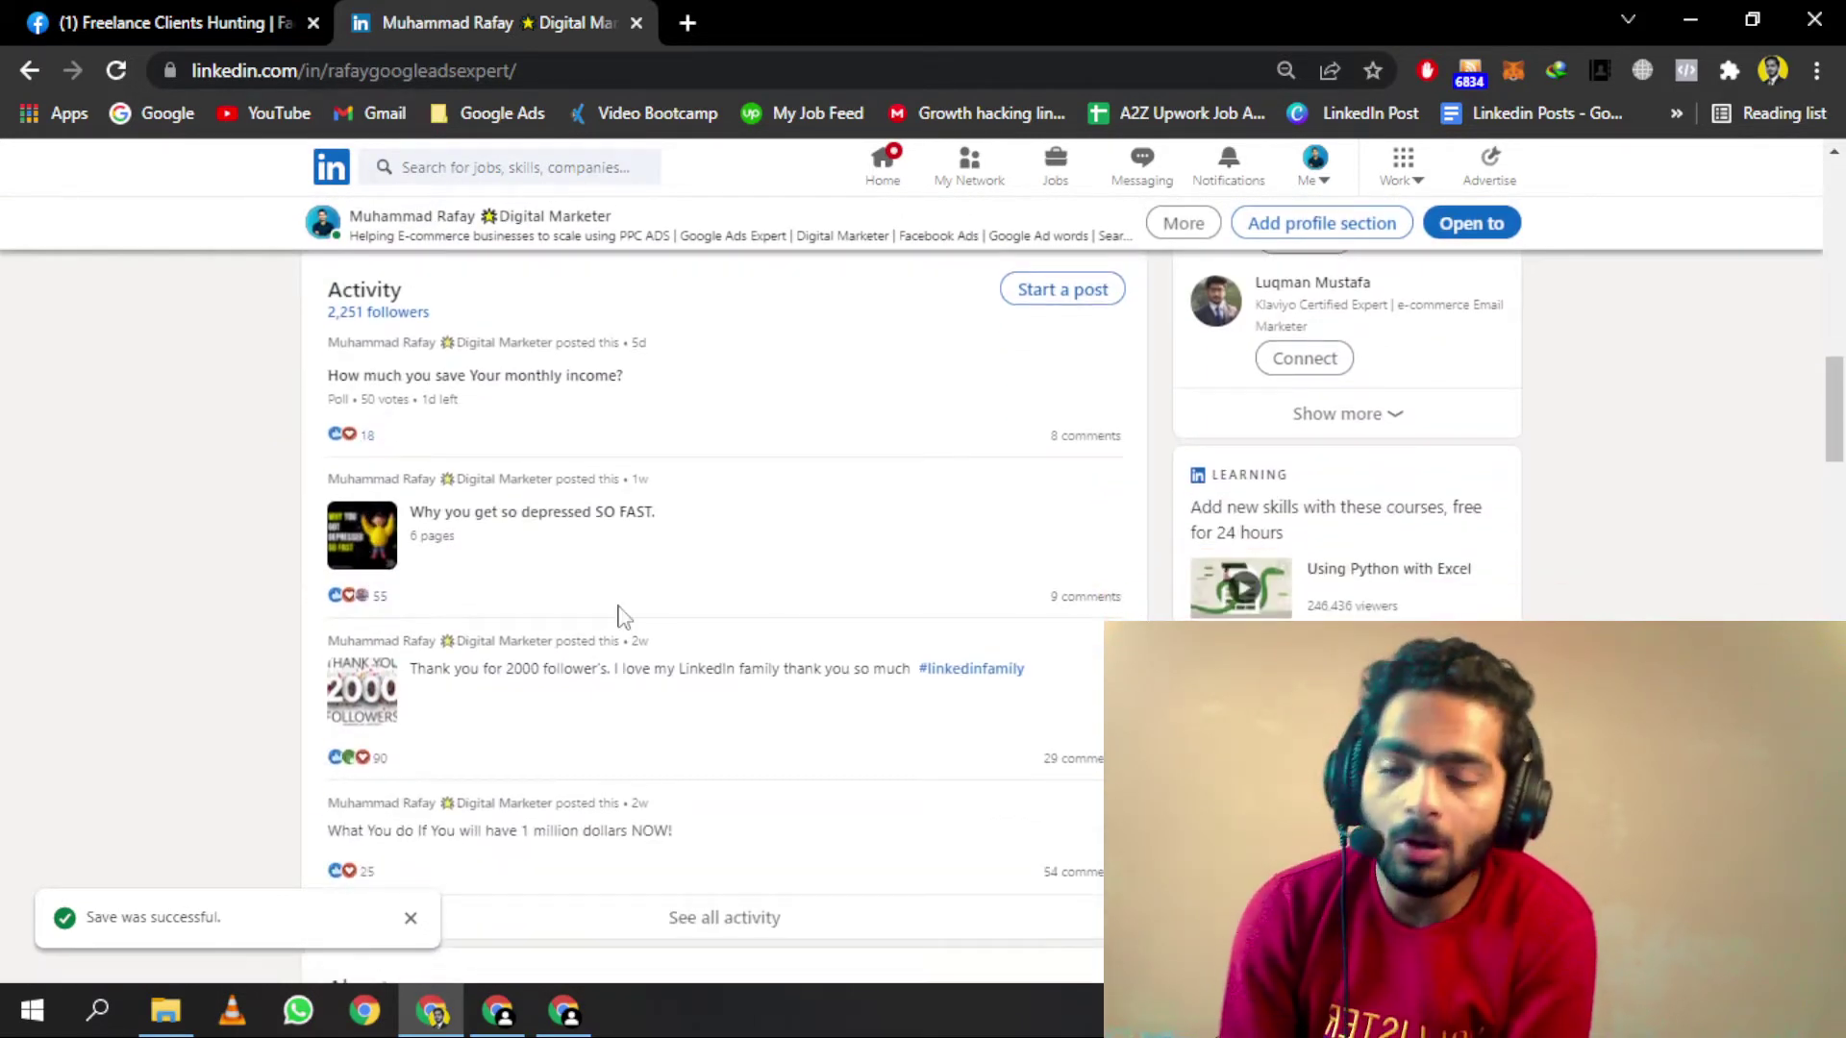
scroll(620, 615, up, 10)
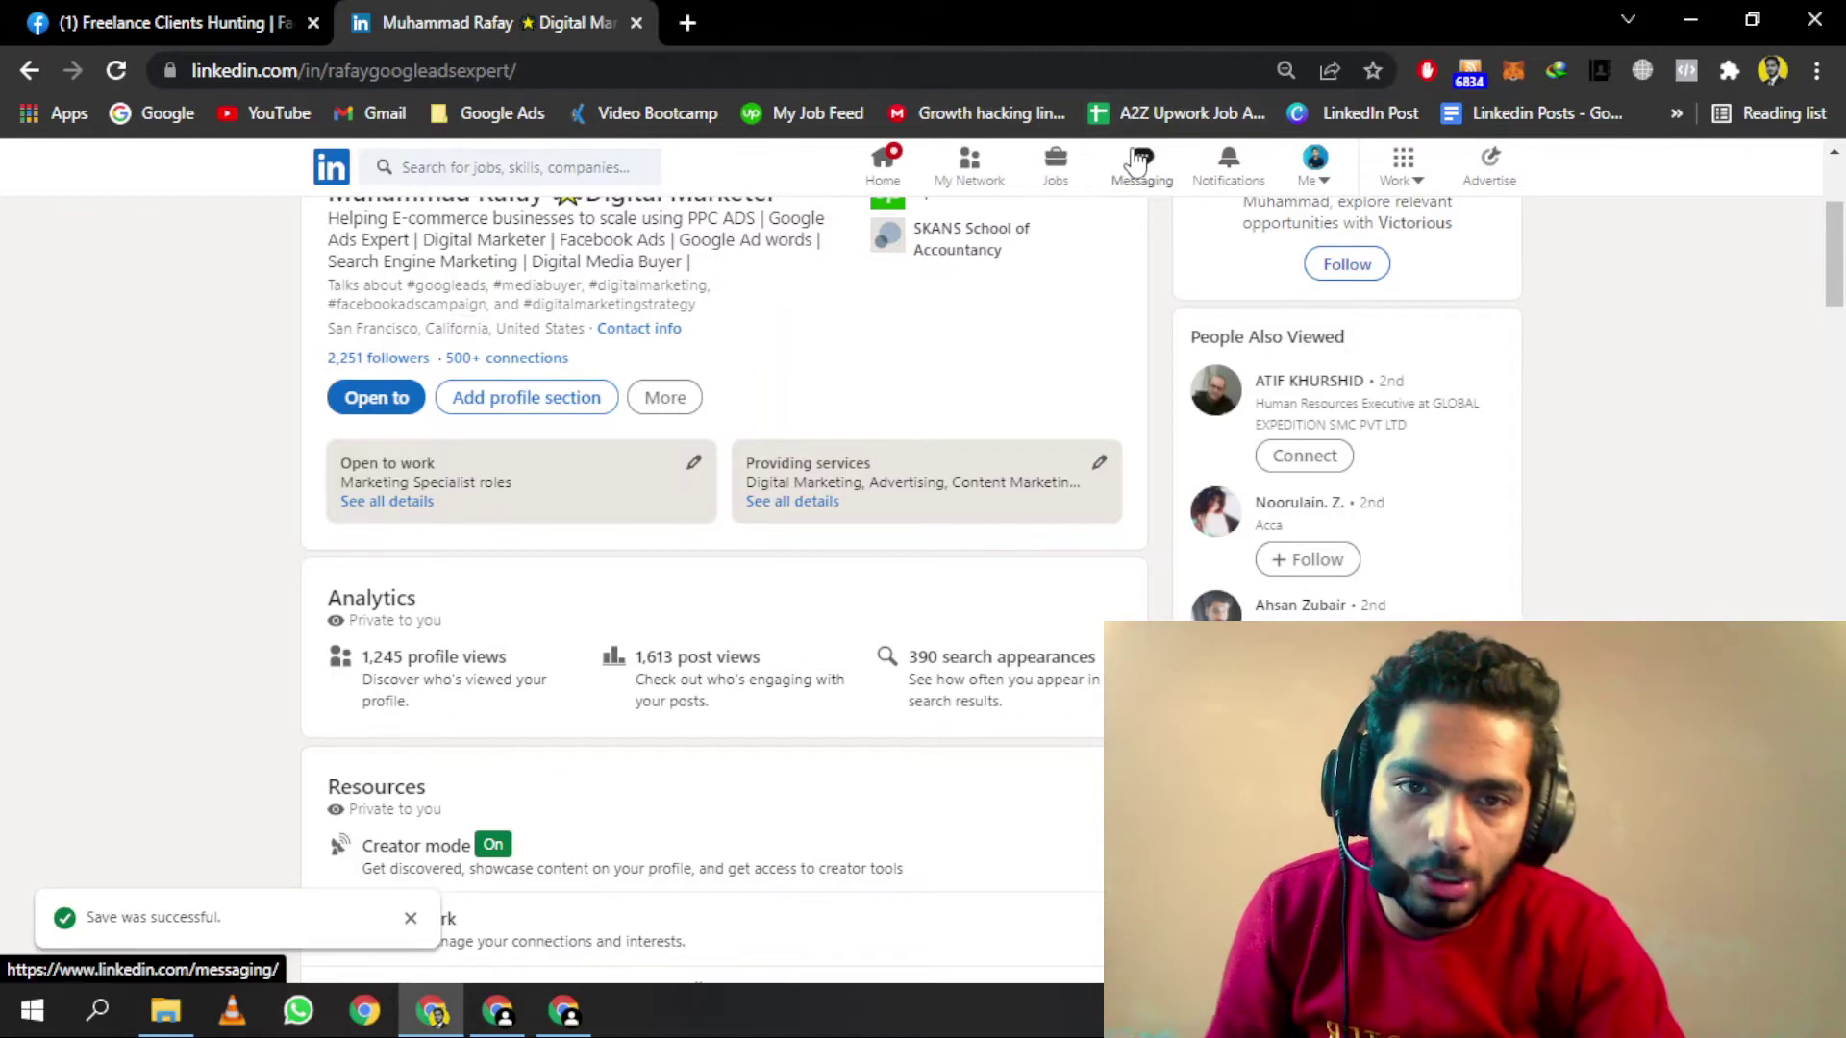
Step: Open the messaging inbox and look through the conversation list
click(1142, 162)
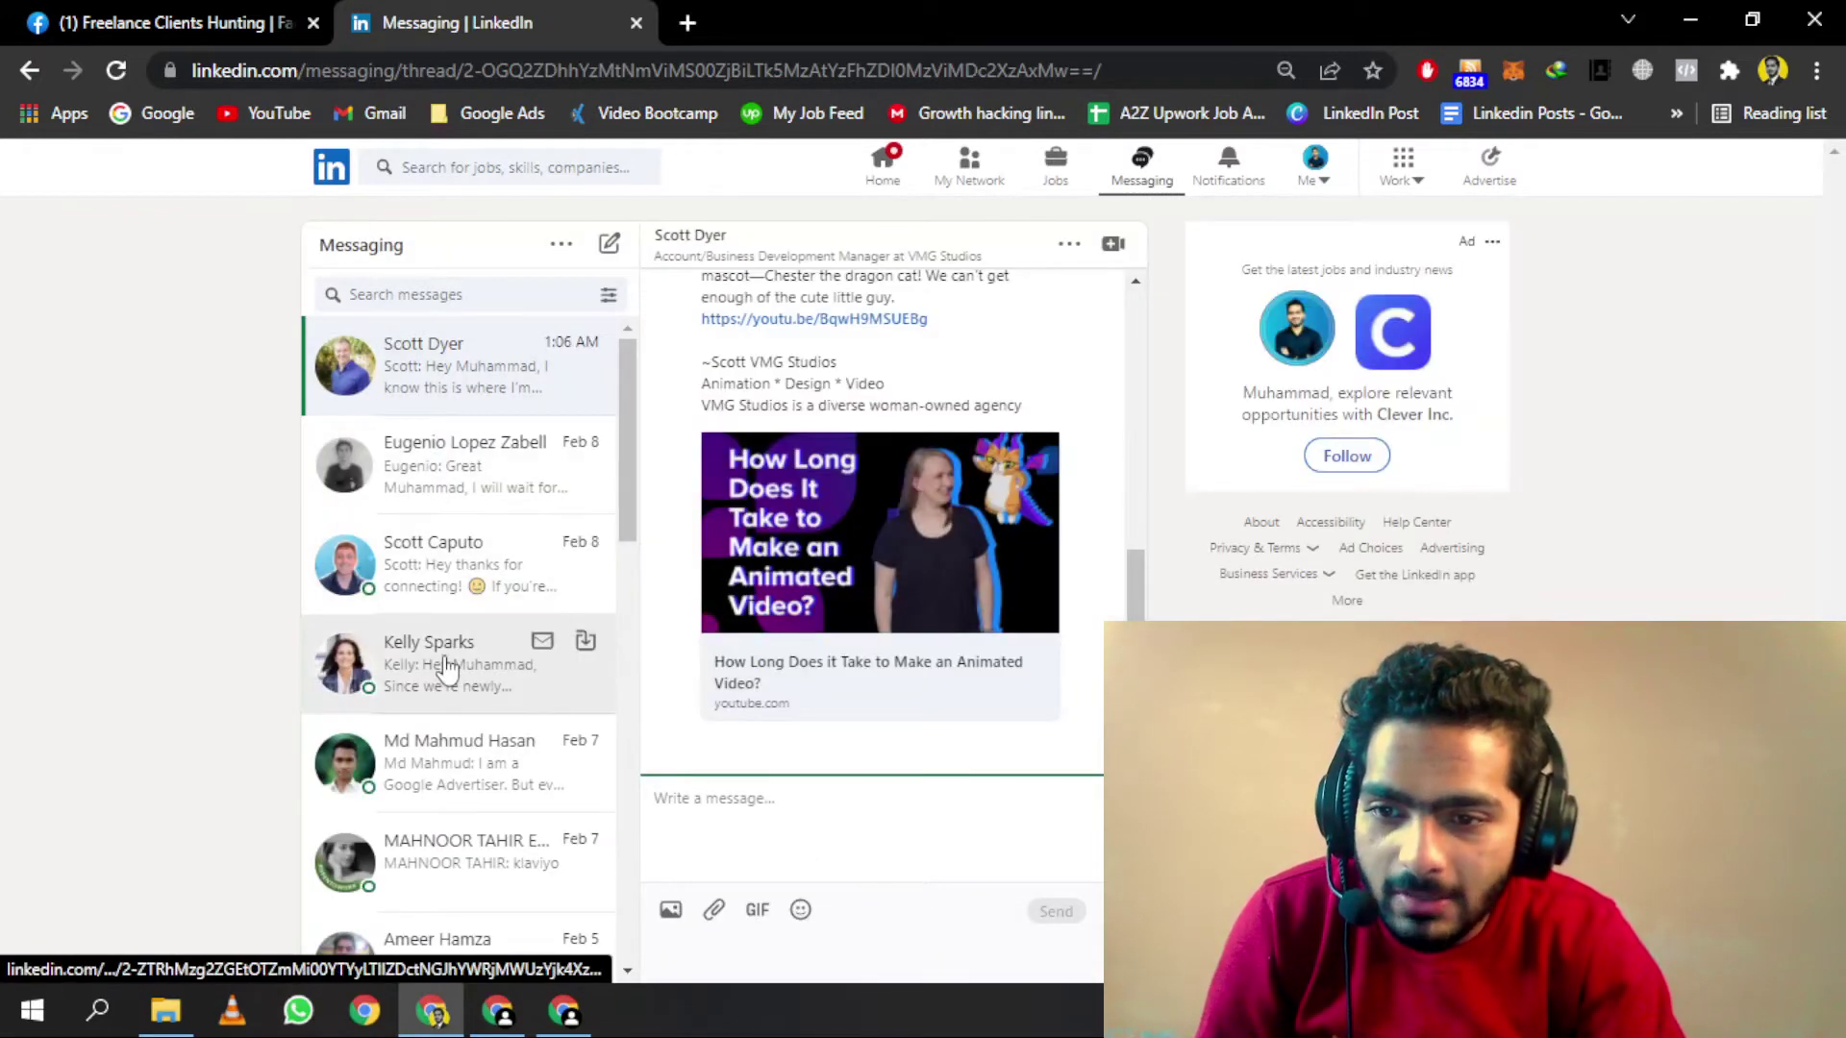
scroll(447, 663, down, 4)
scroll(447, 663, up, 4)
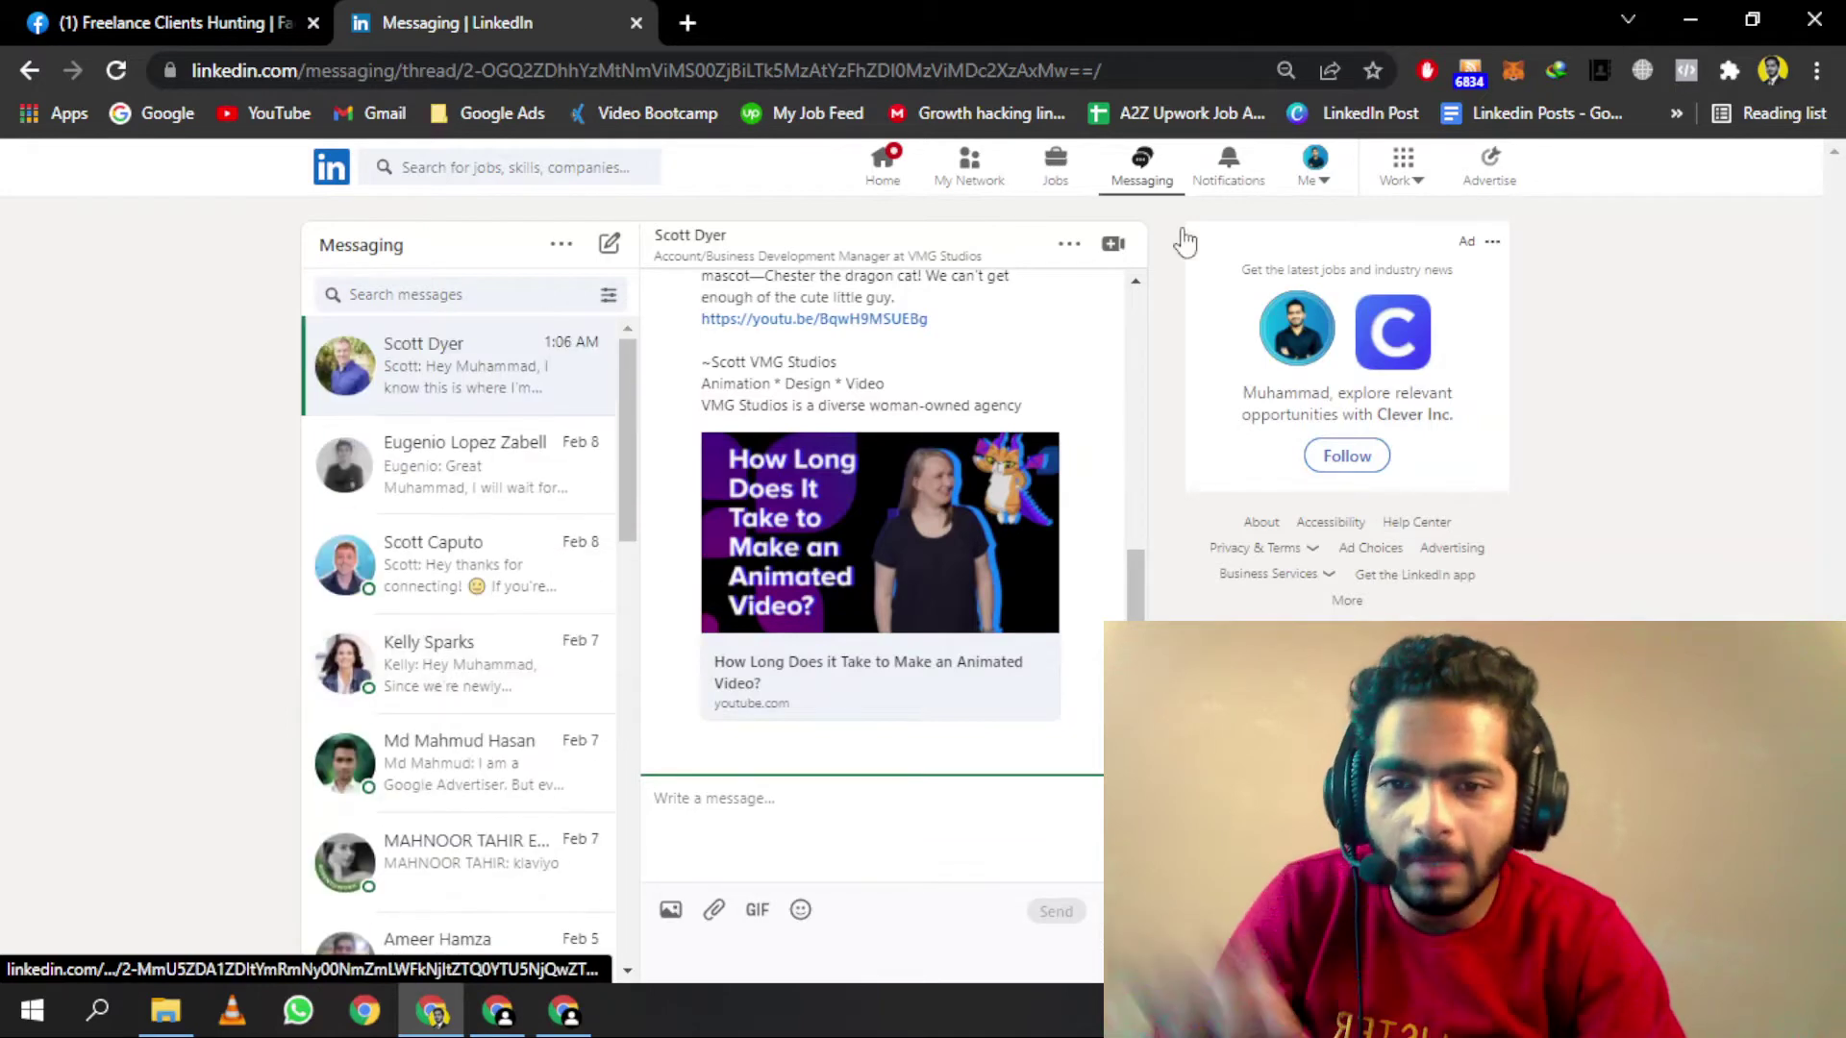
Step: Browse the three most recent conversations in the messaging inbox, ending on the newest one
click(459, 434)
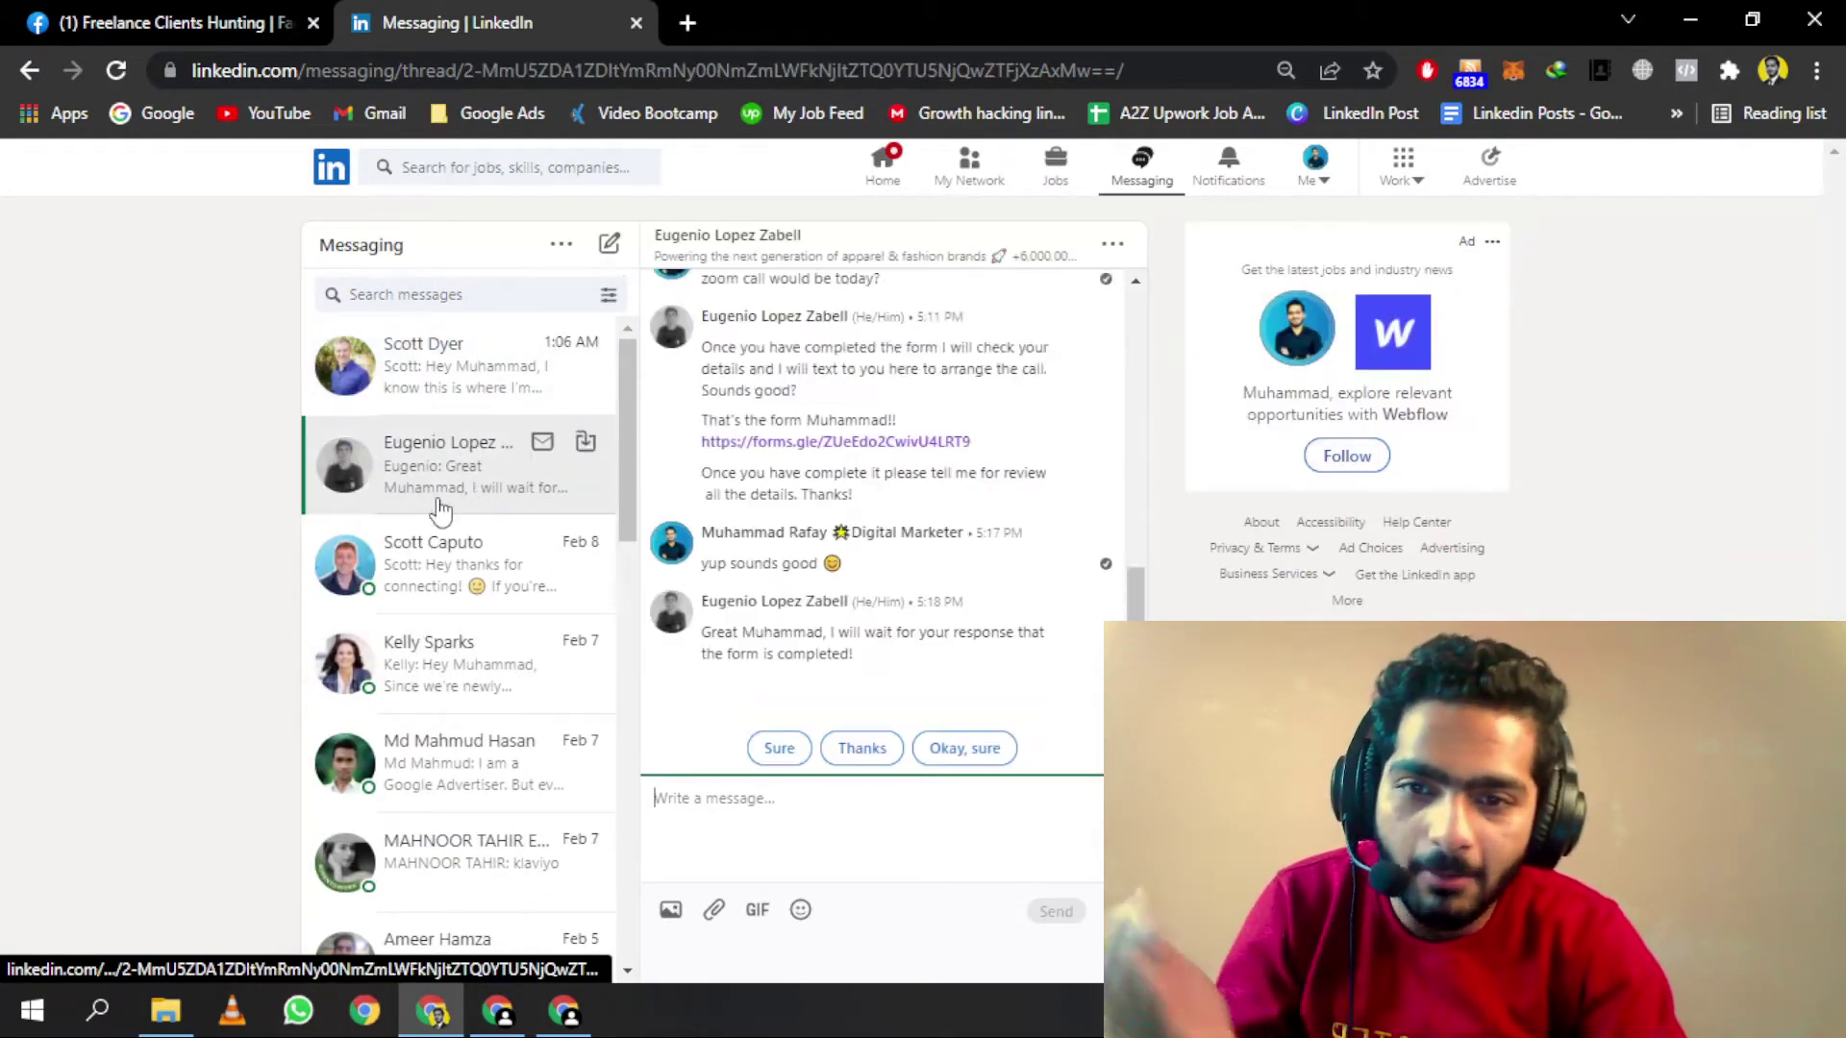
click(429, 531)
click(442, 370)
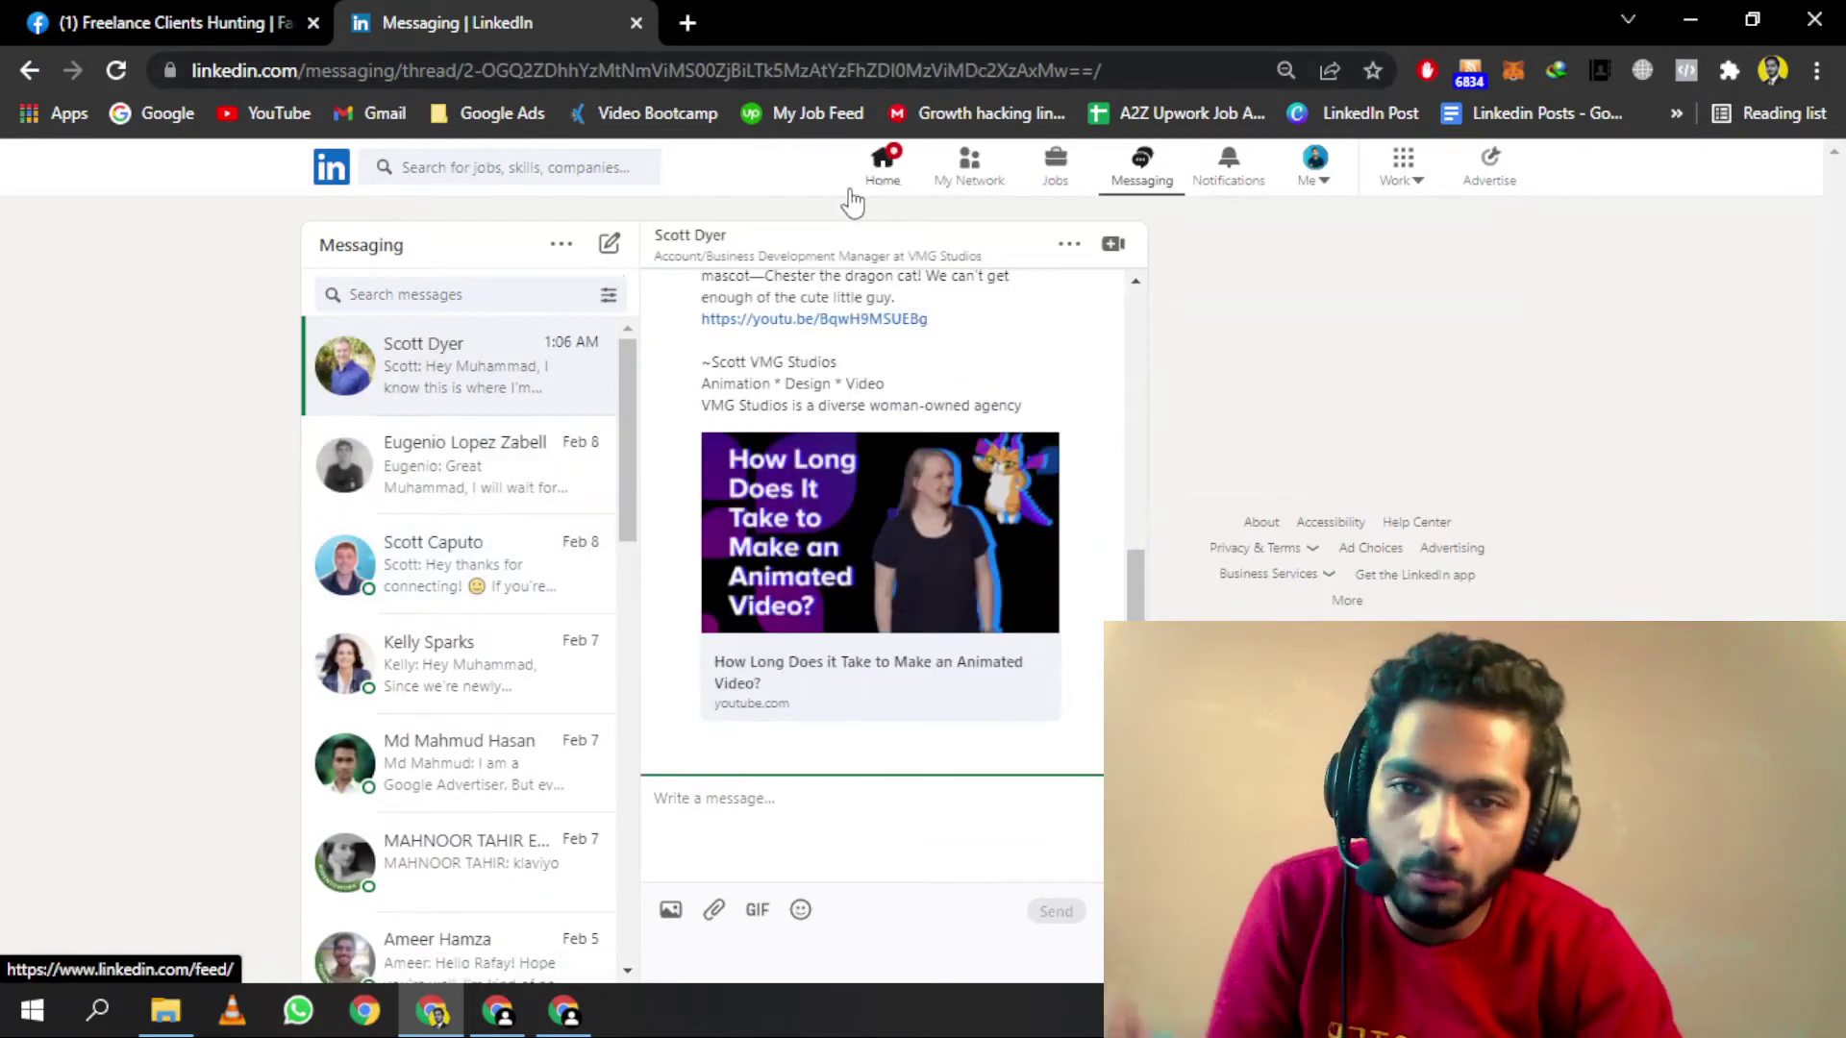
Step: Go back to the profile page through the home feed and review its intro section, highlighting the display name with its Digital Marketer title
click(875, 178)
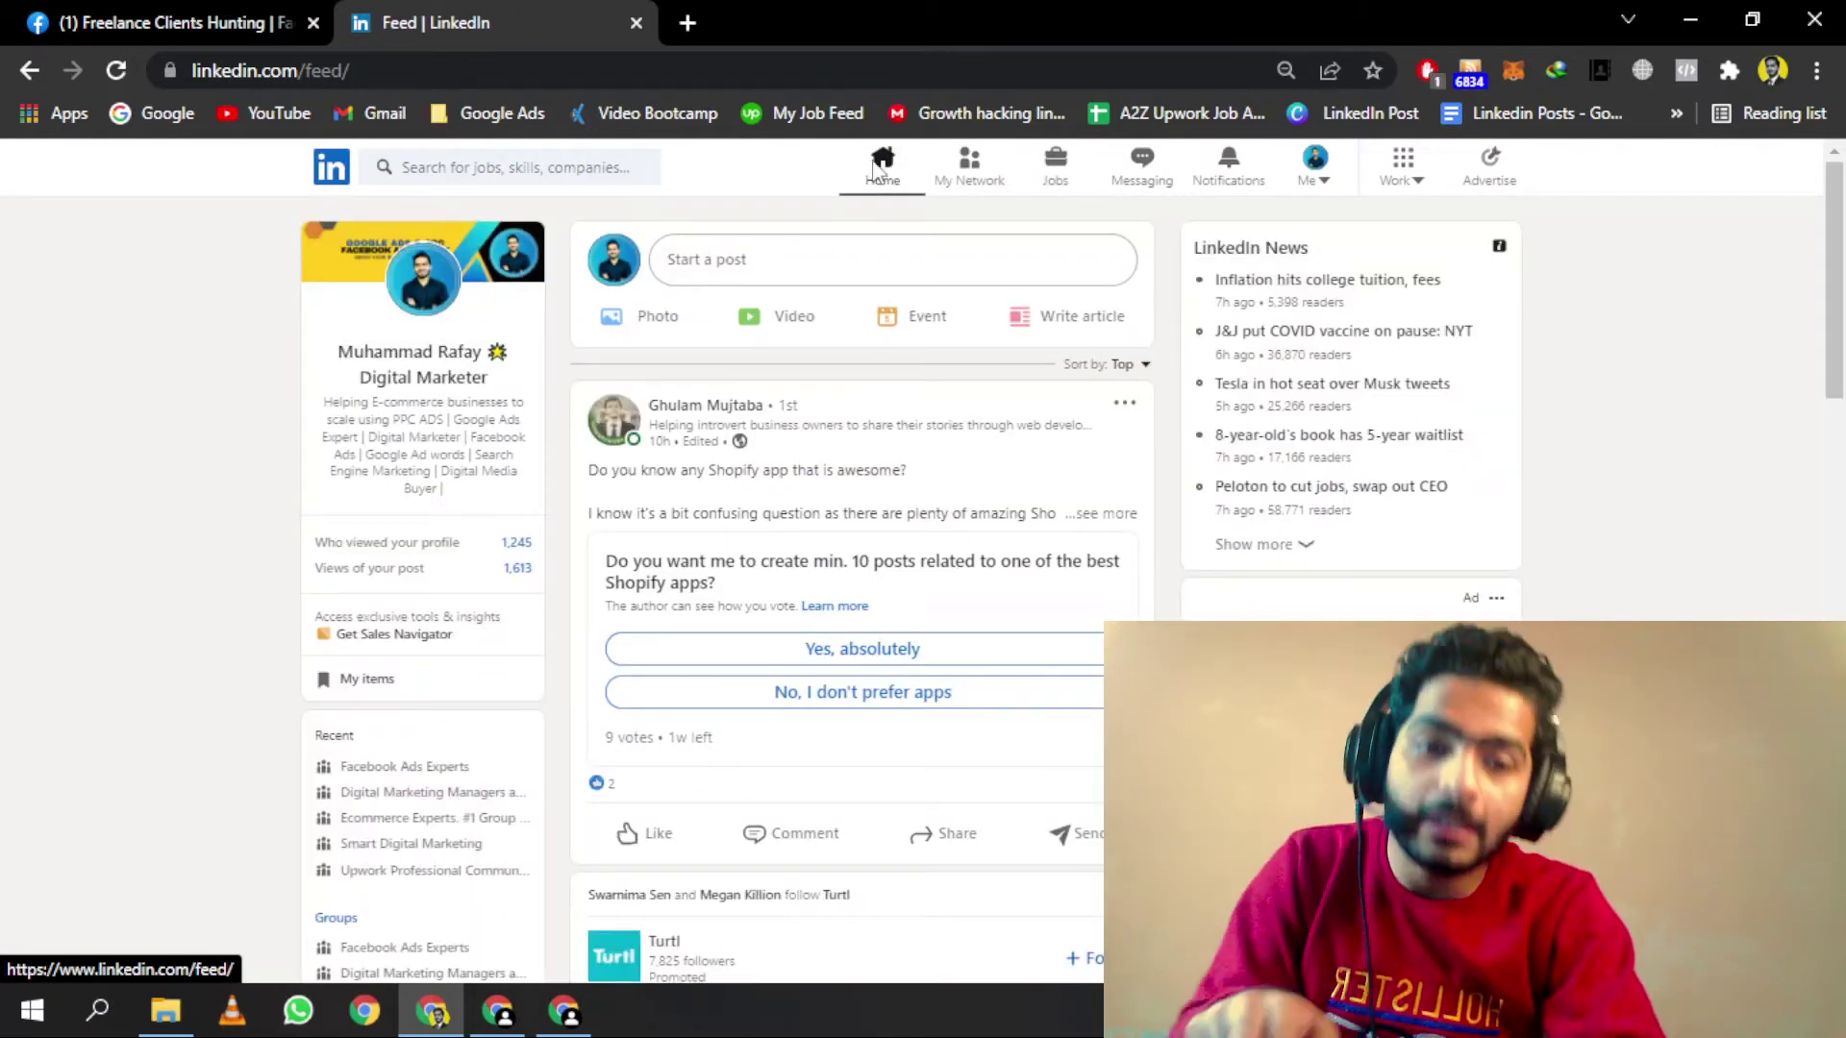
click(428, 315)
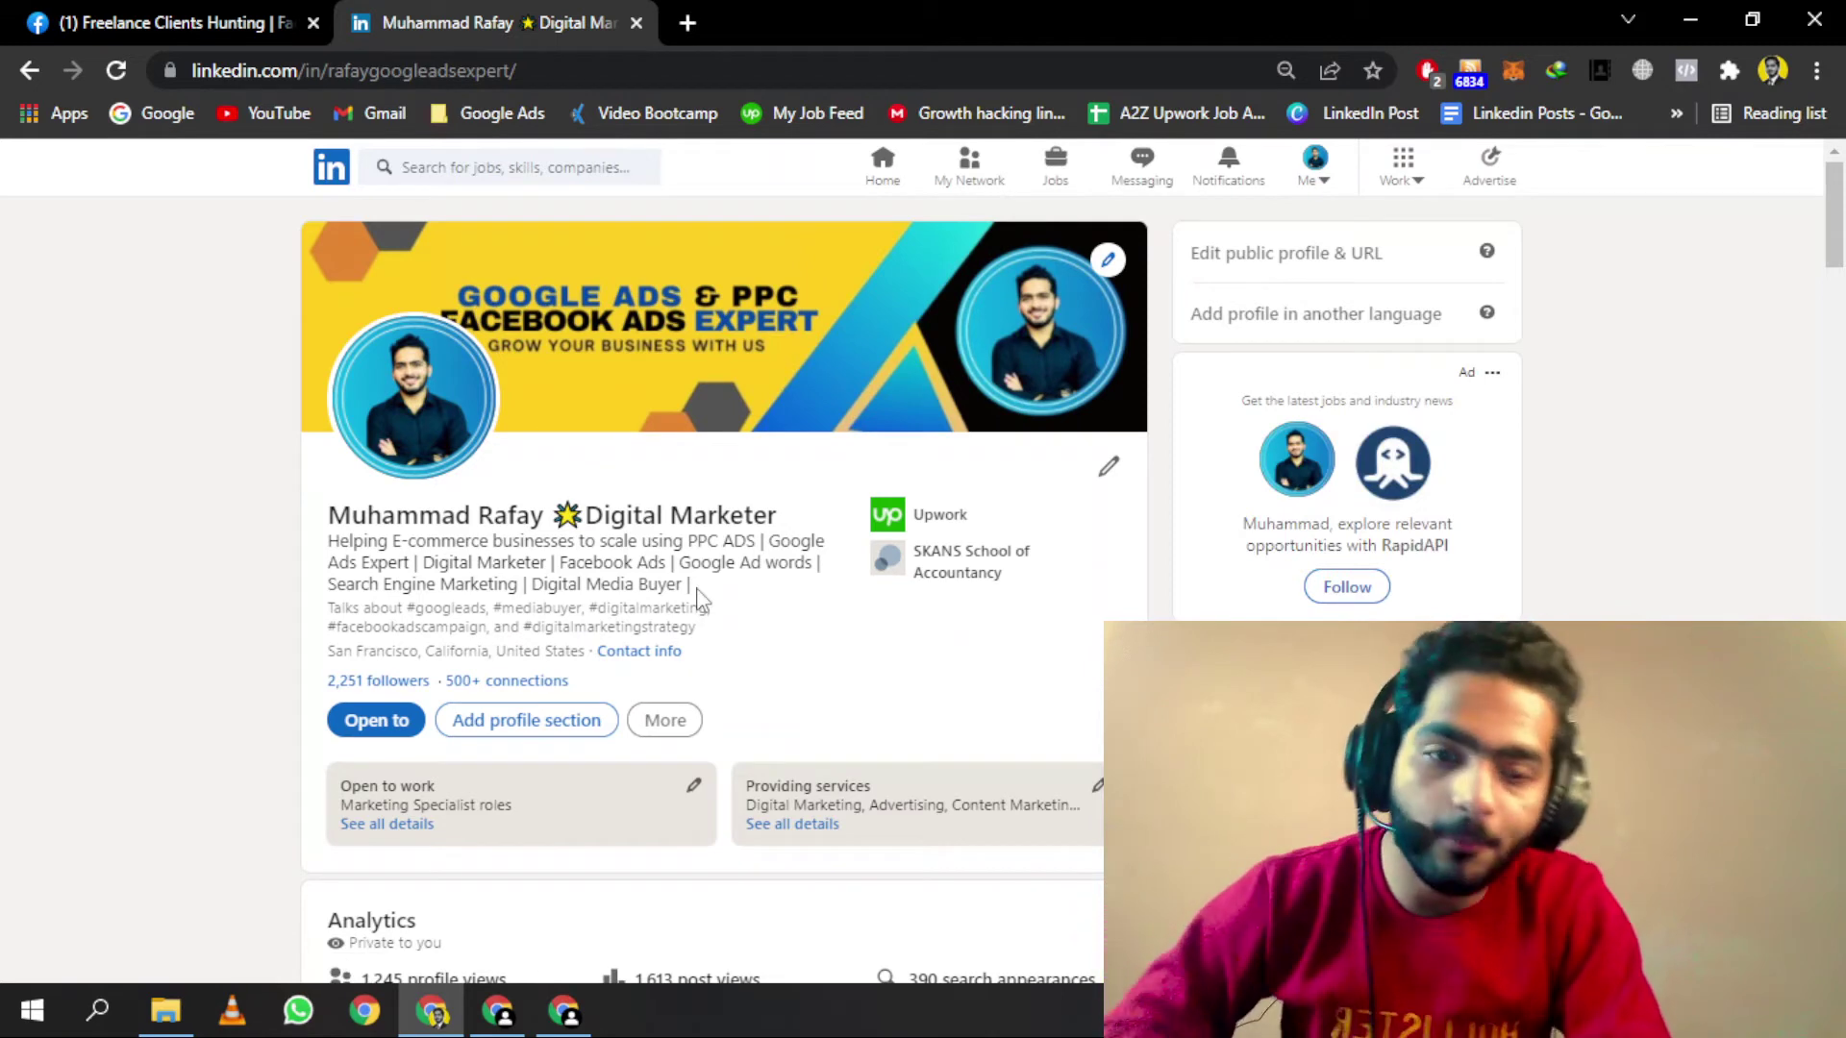
scroll(700, 600, down, 4)
scroll(699, 600, up, 3)
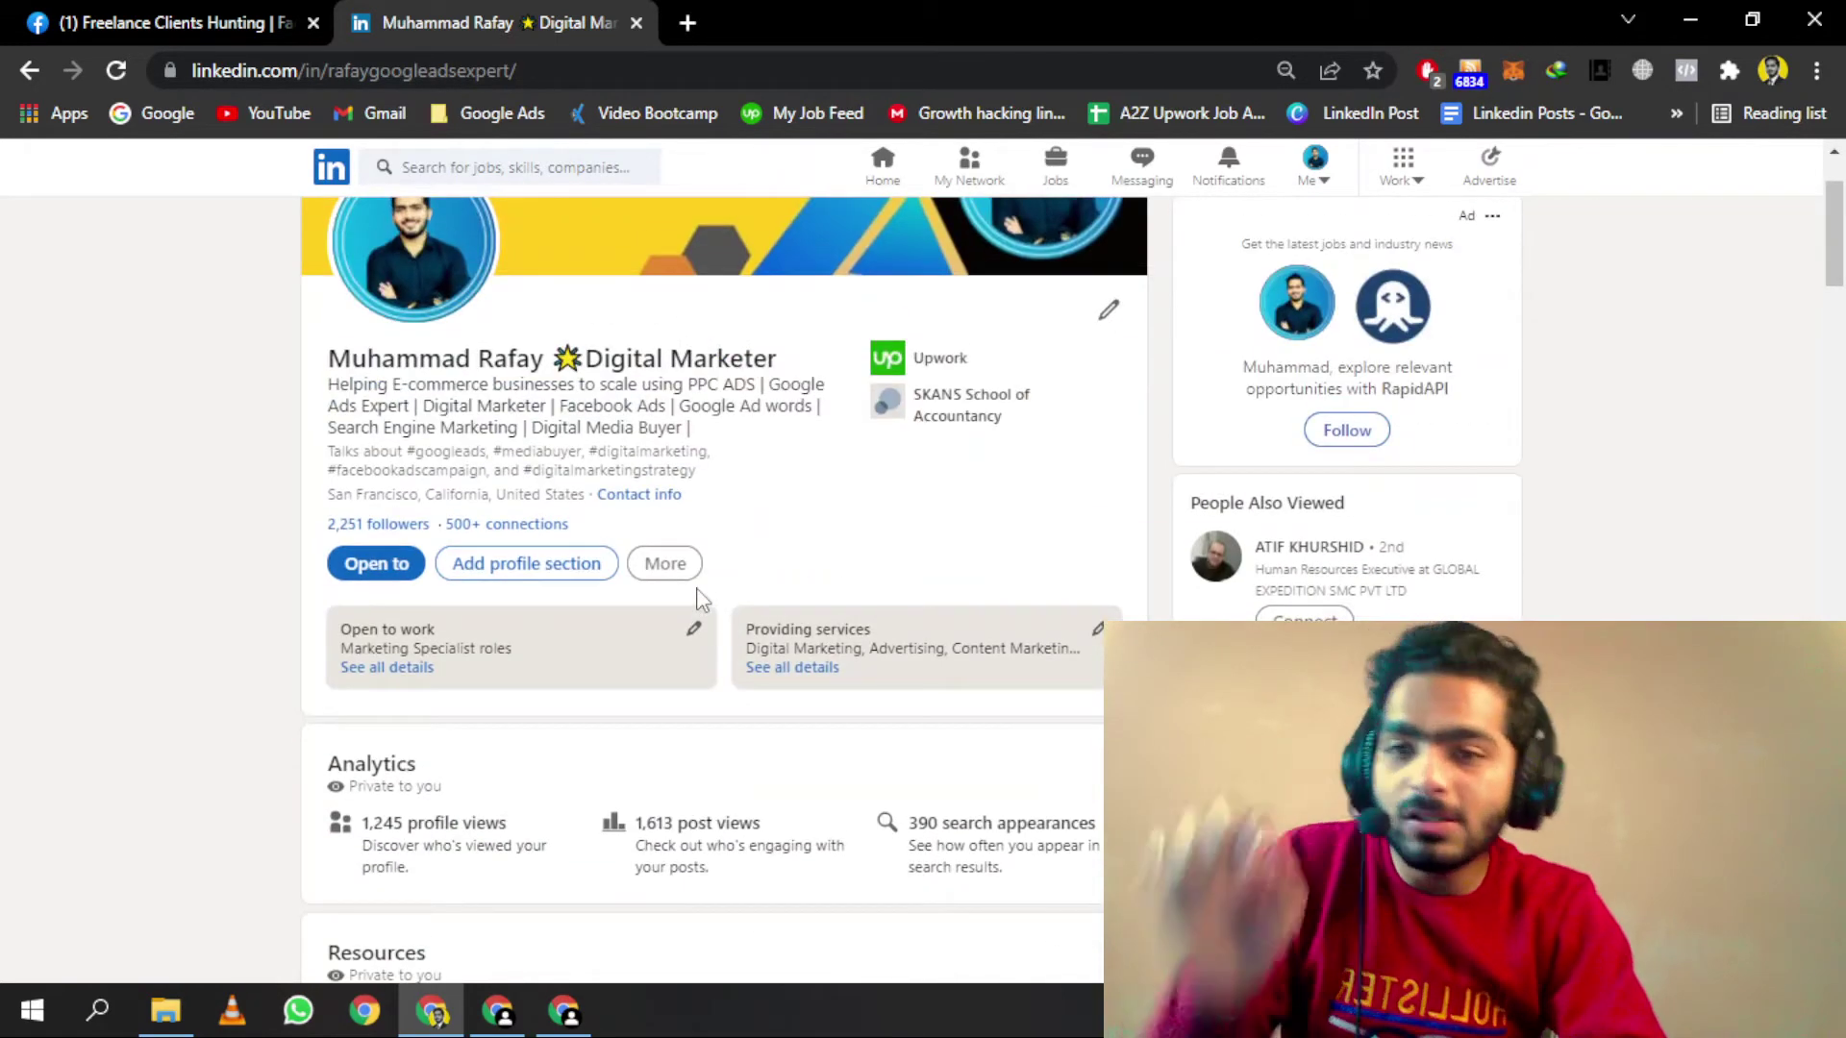
scroll(700, 601, up, 1)
scroll(700, 601, up, 1)
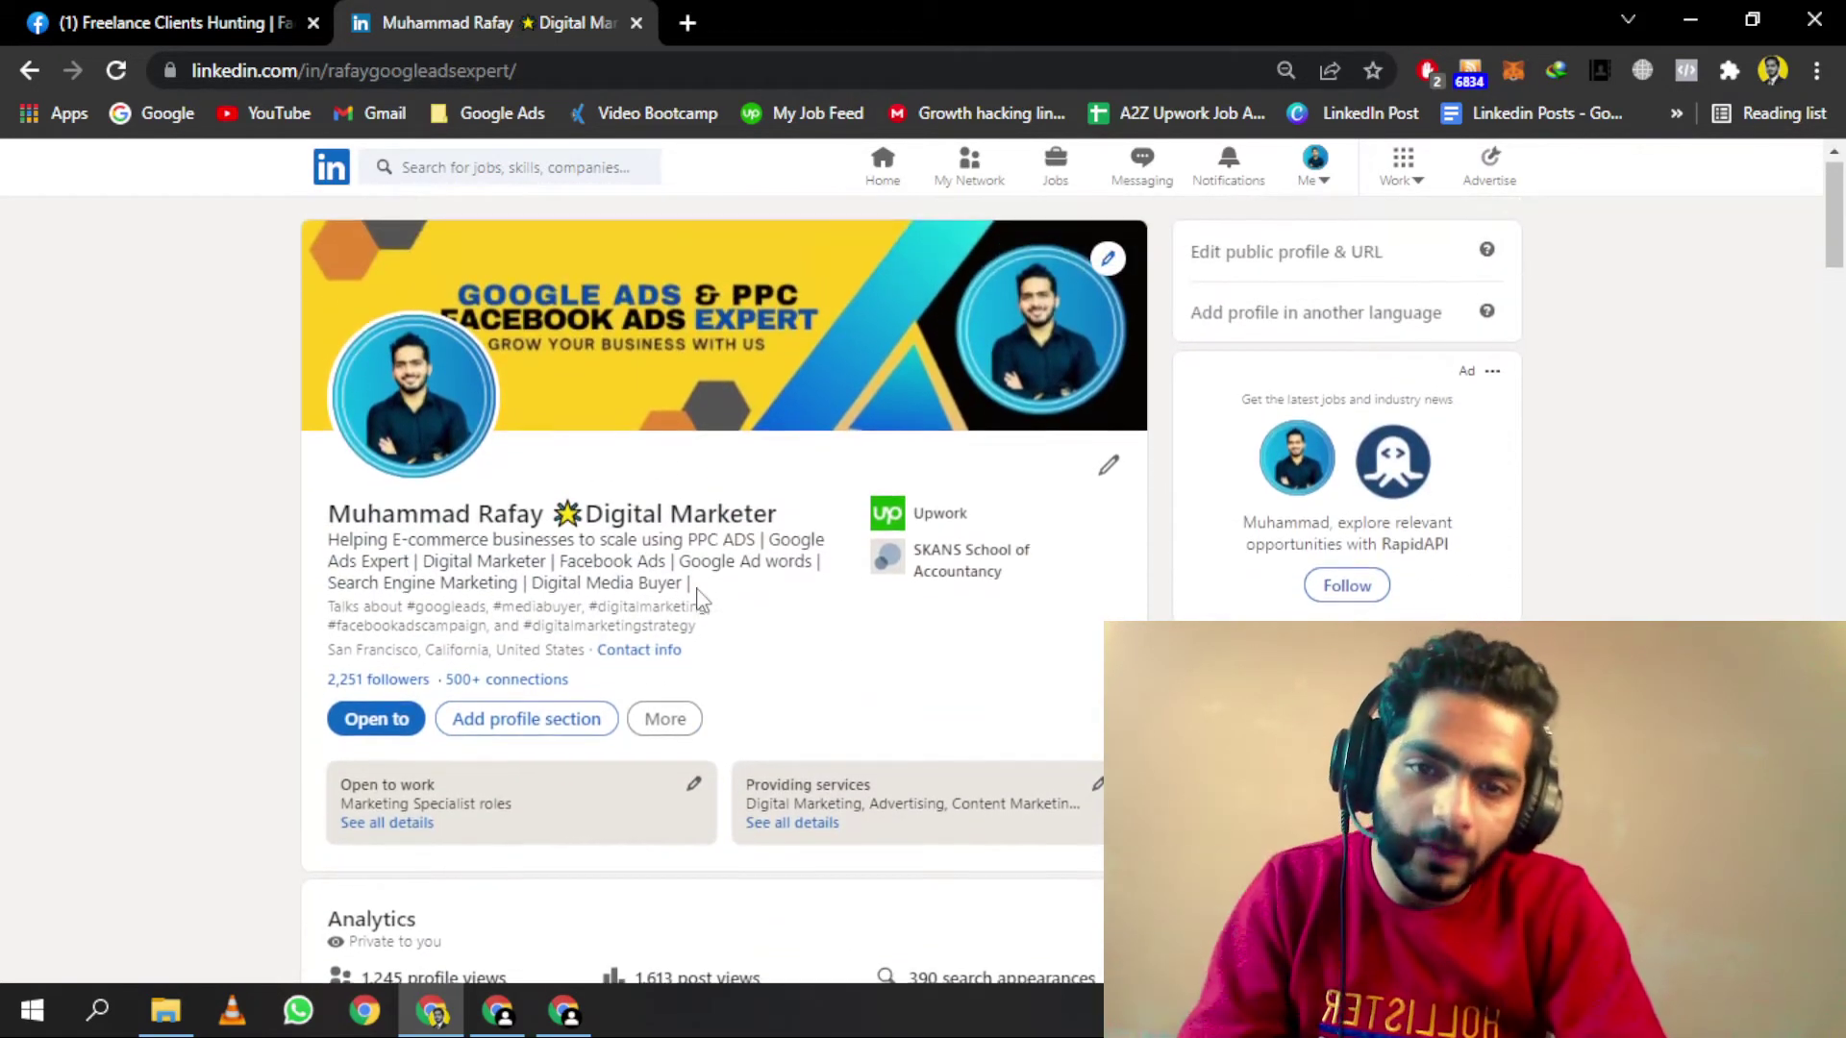
scroll(700, 601, down, 4)
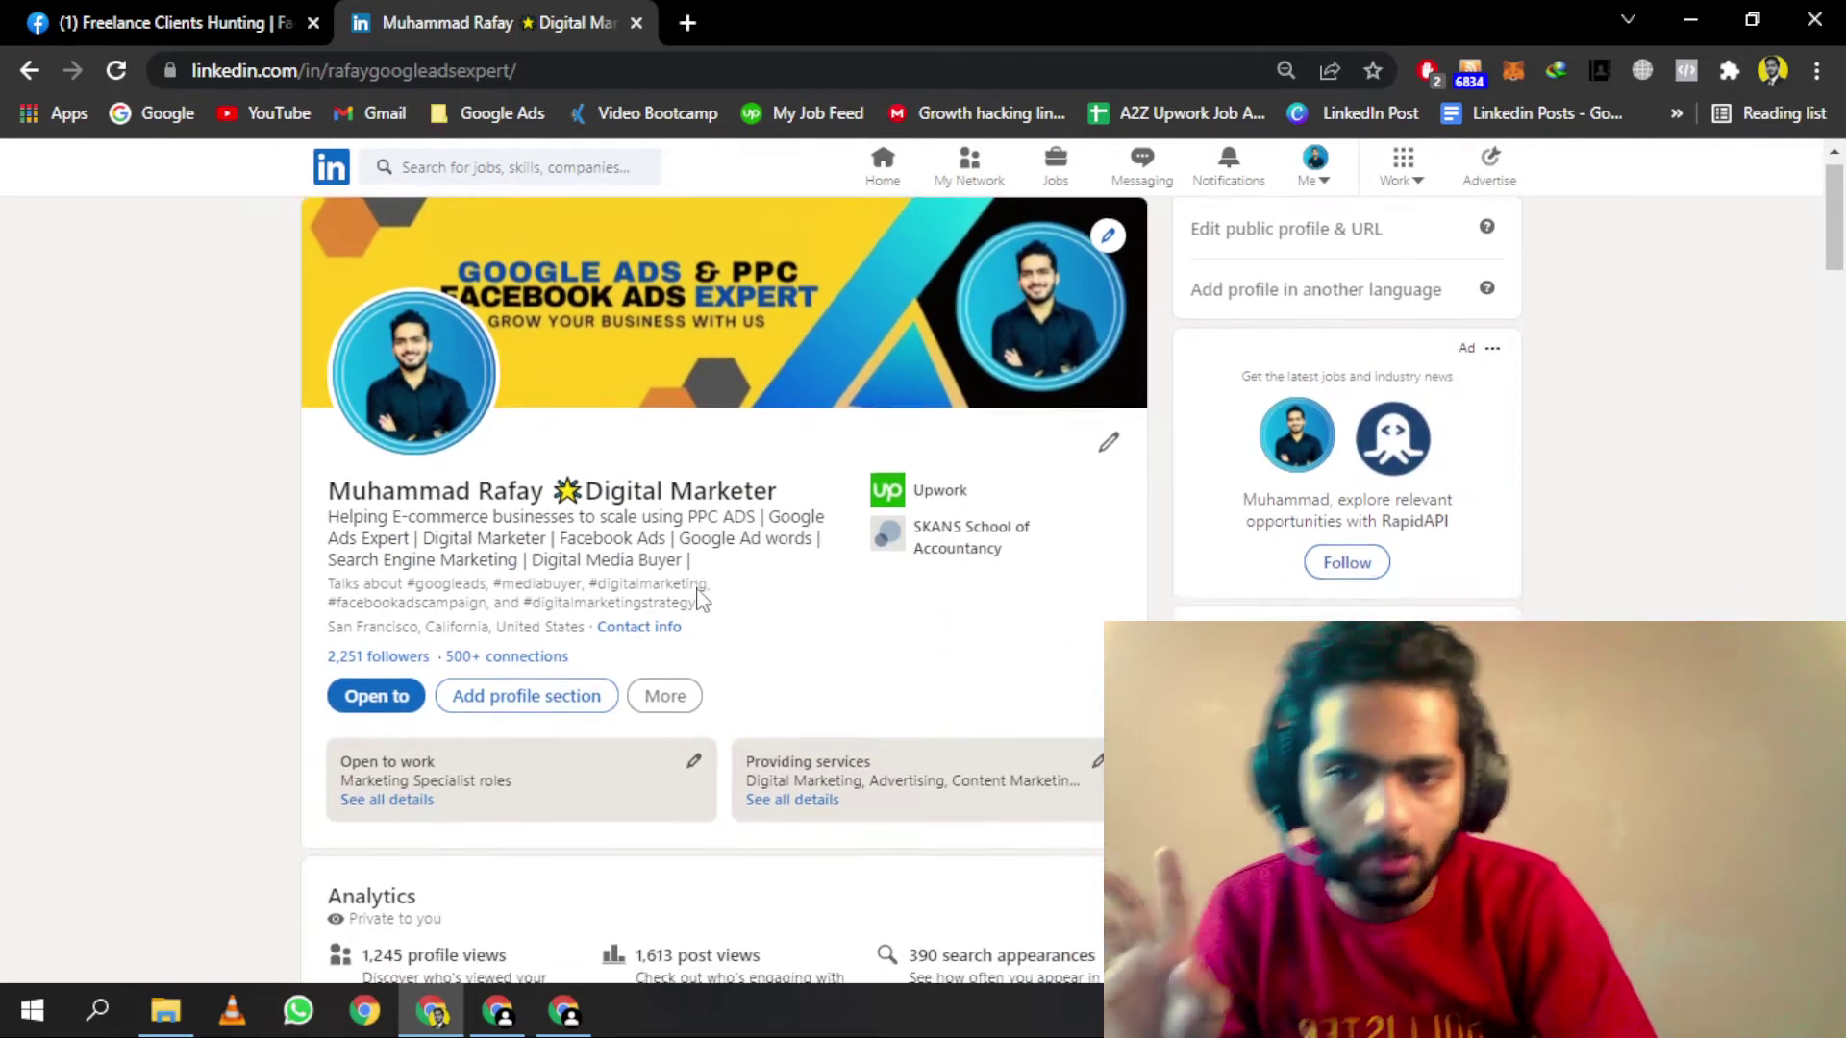
scroll(700, 601, up, 2)
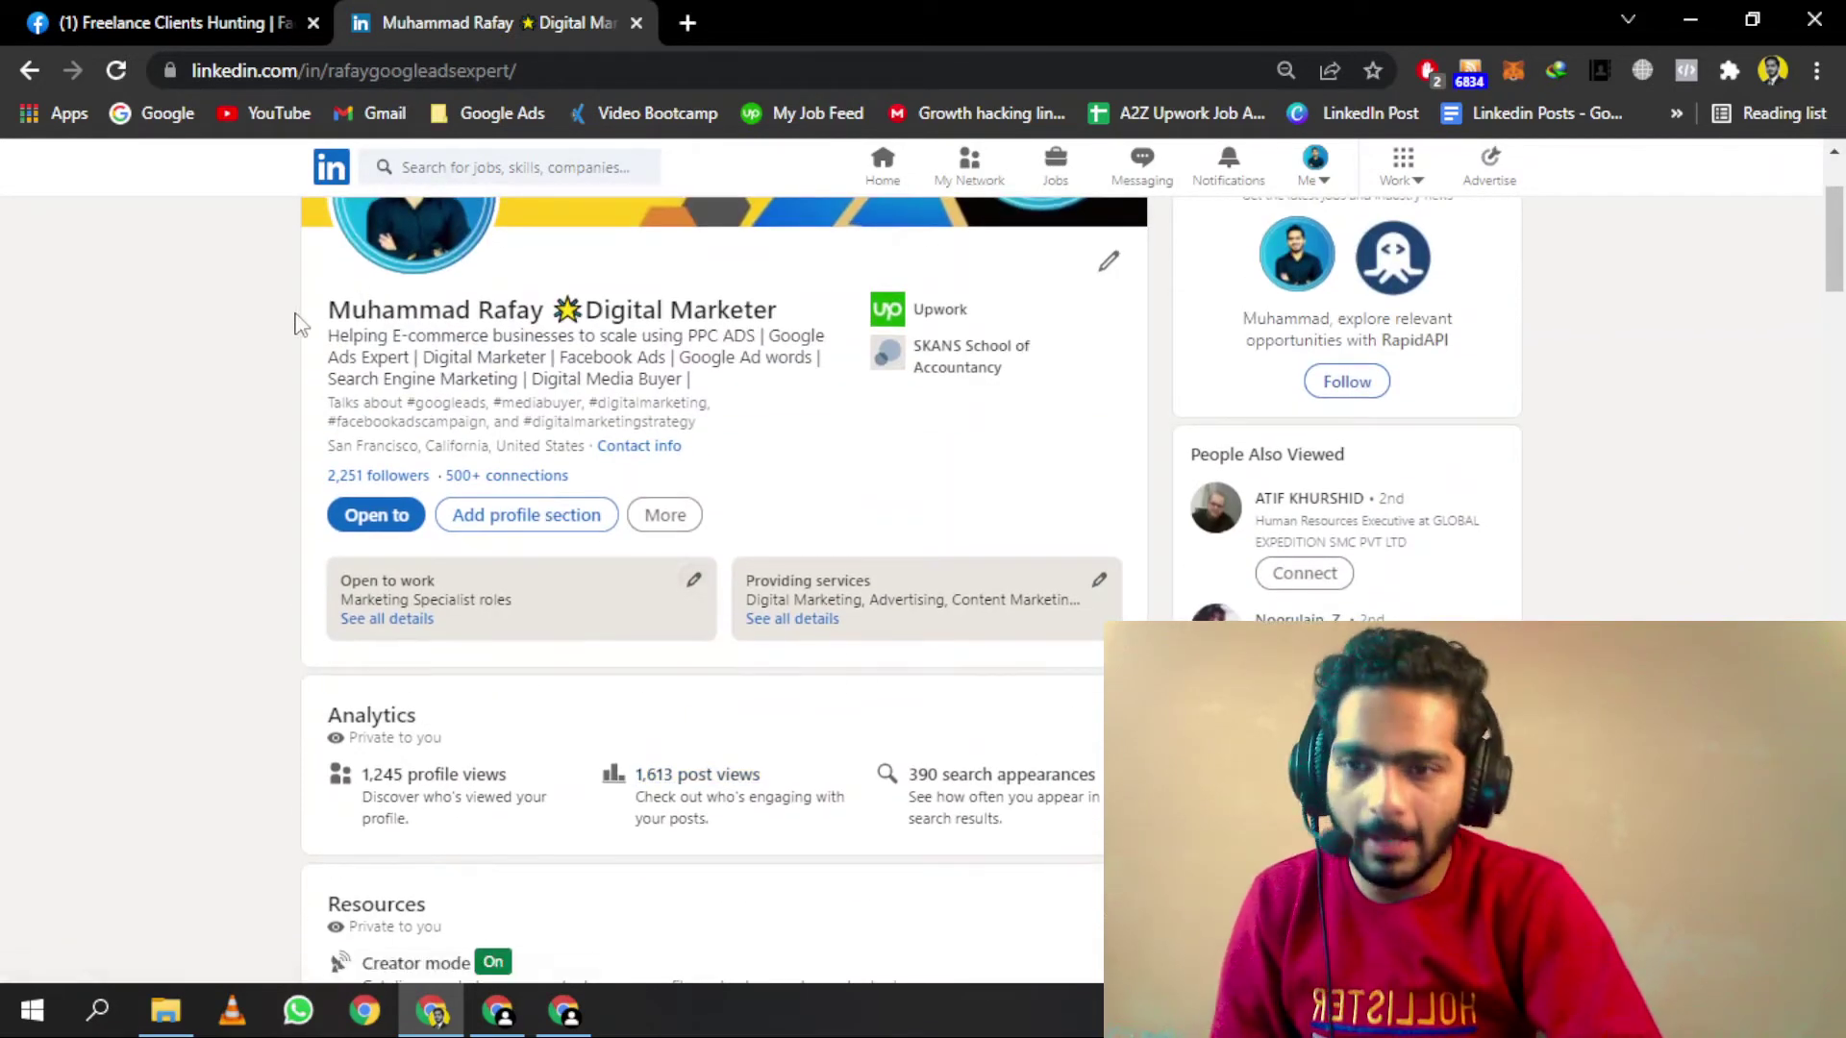
triple_click(850, 308)
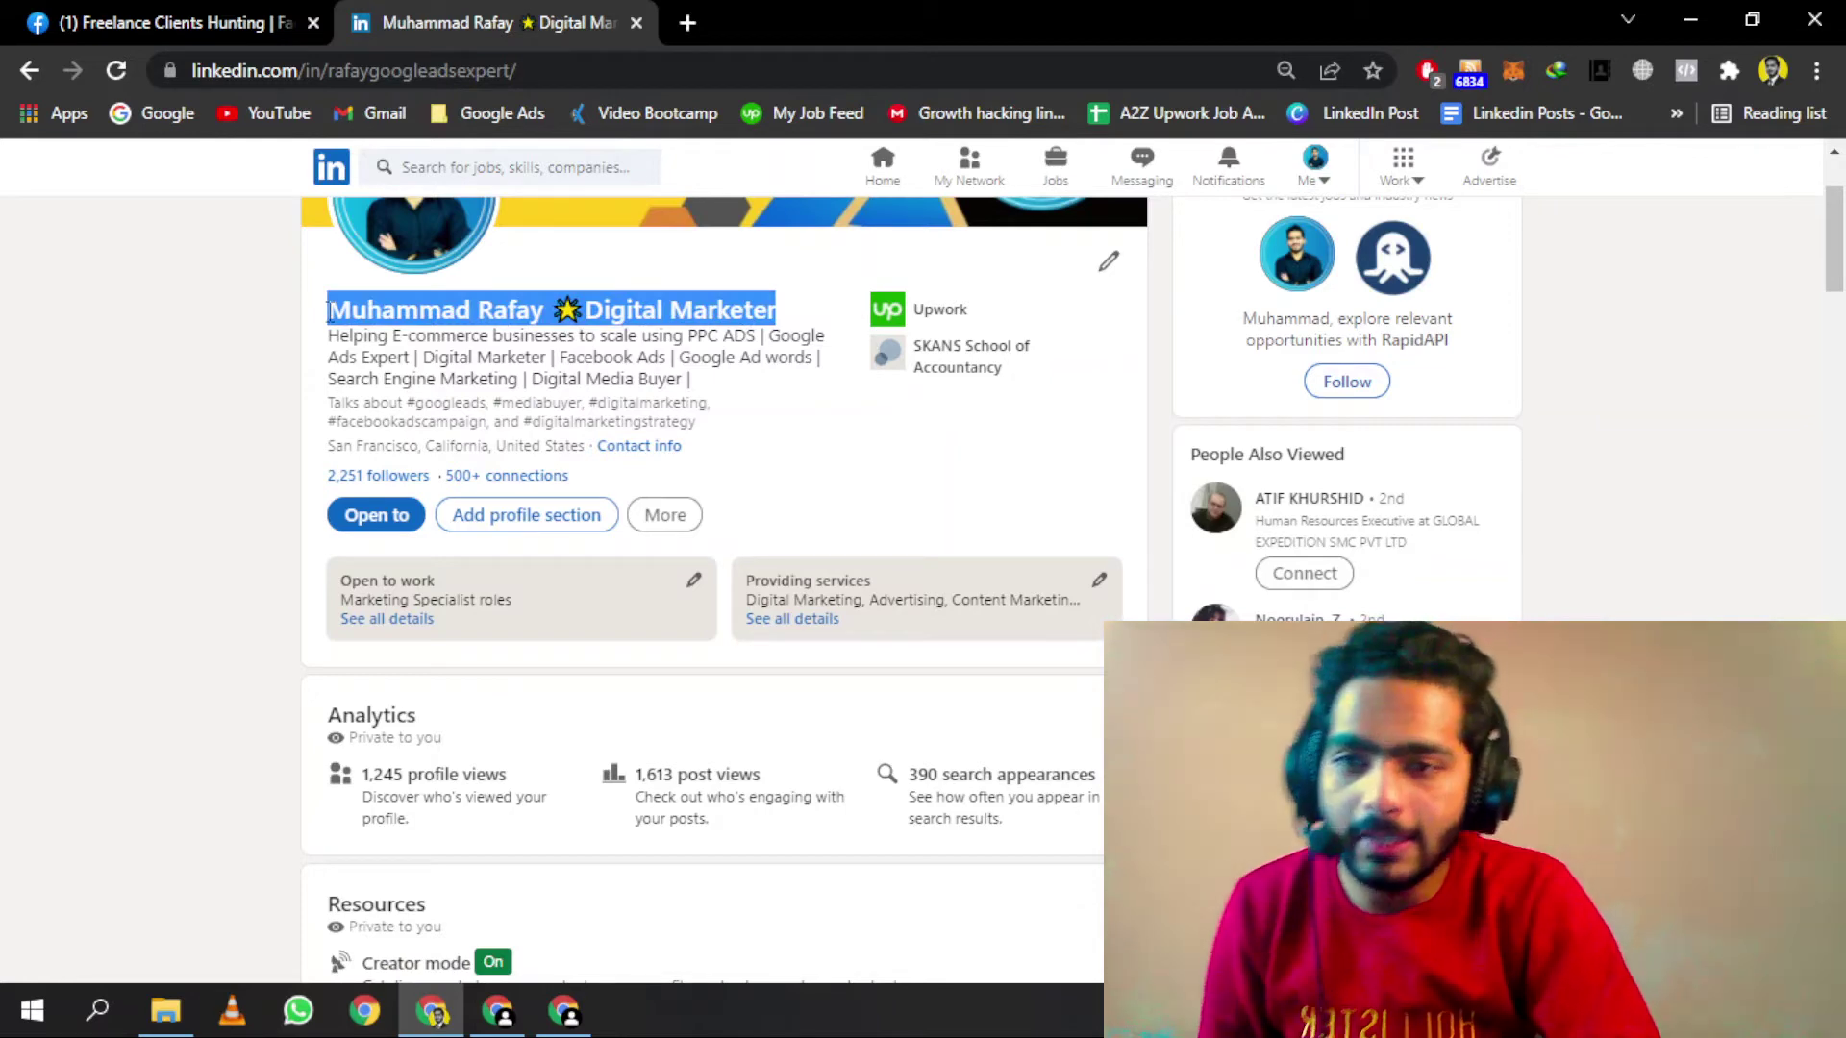
click(437, 355)
Step: Expand the profile's About section to its full text and skim it from the opening question through the client testimonials
scroll(438, 361, down, 12)
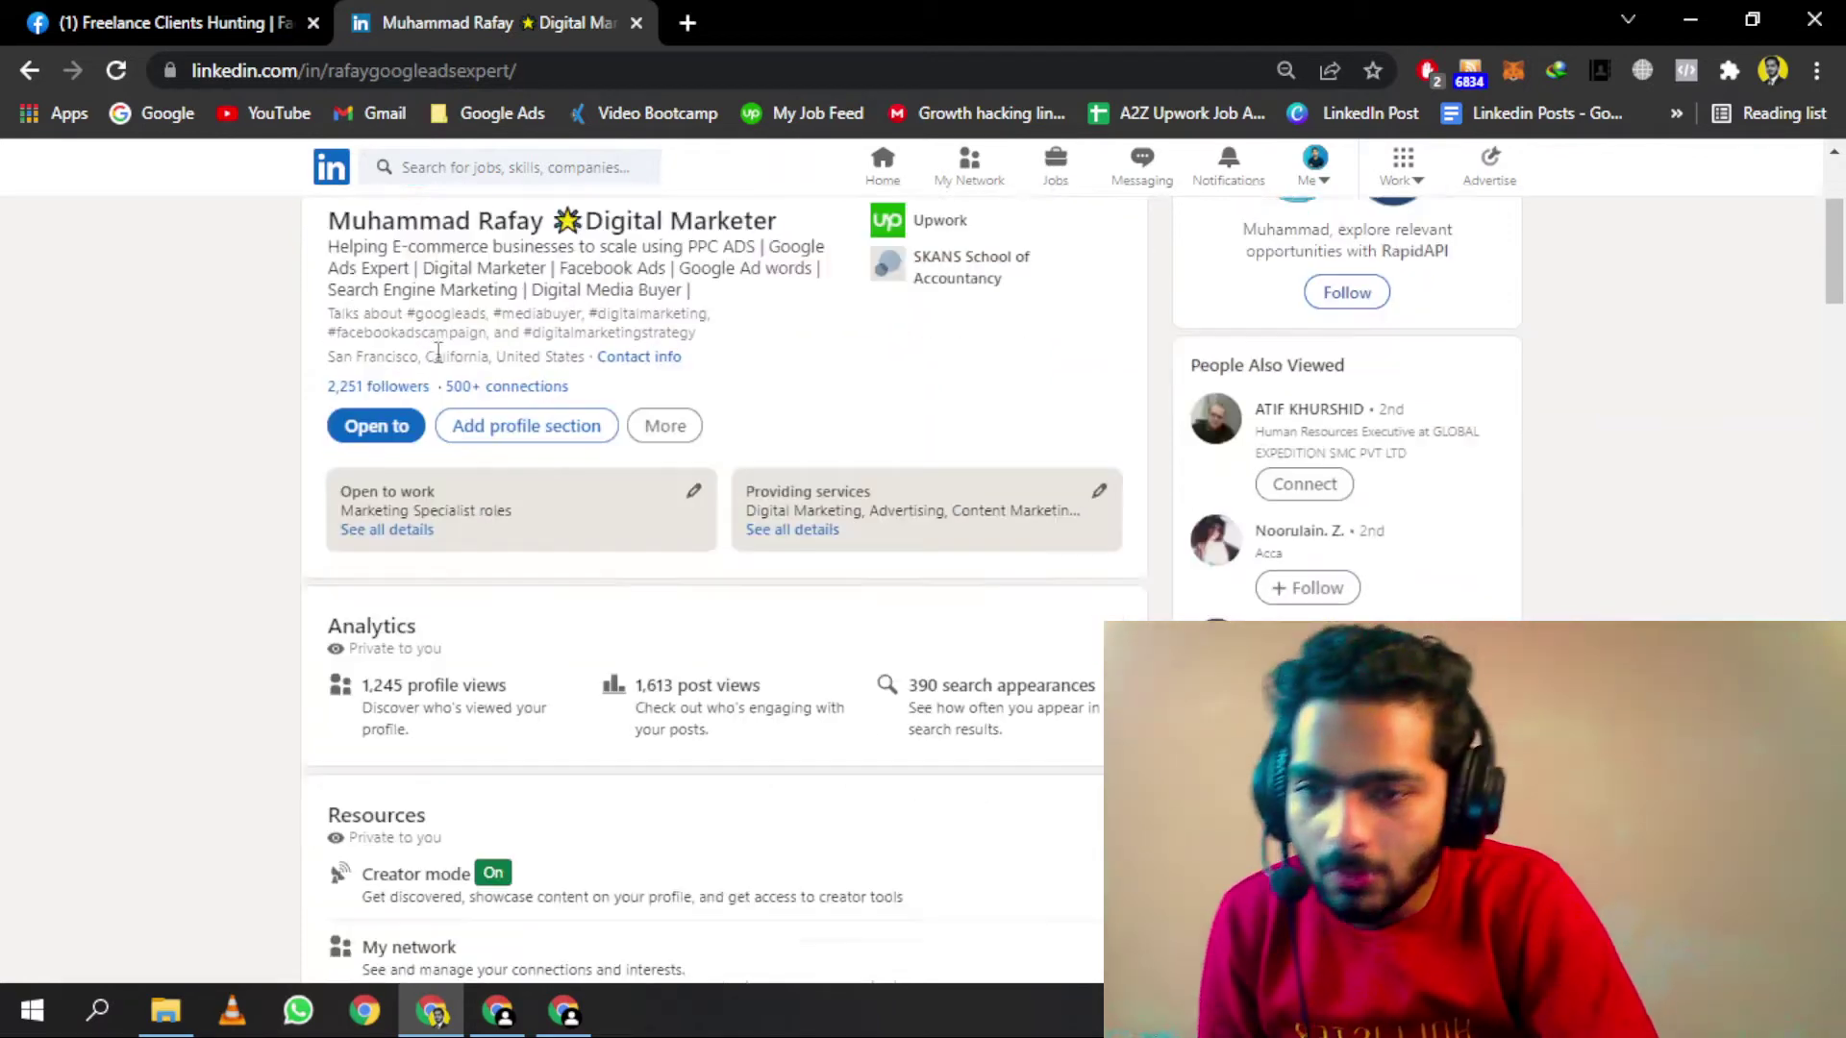
scroll(438, 363, down, 10)
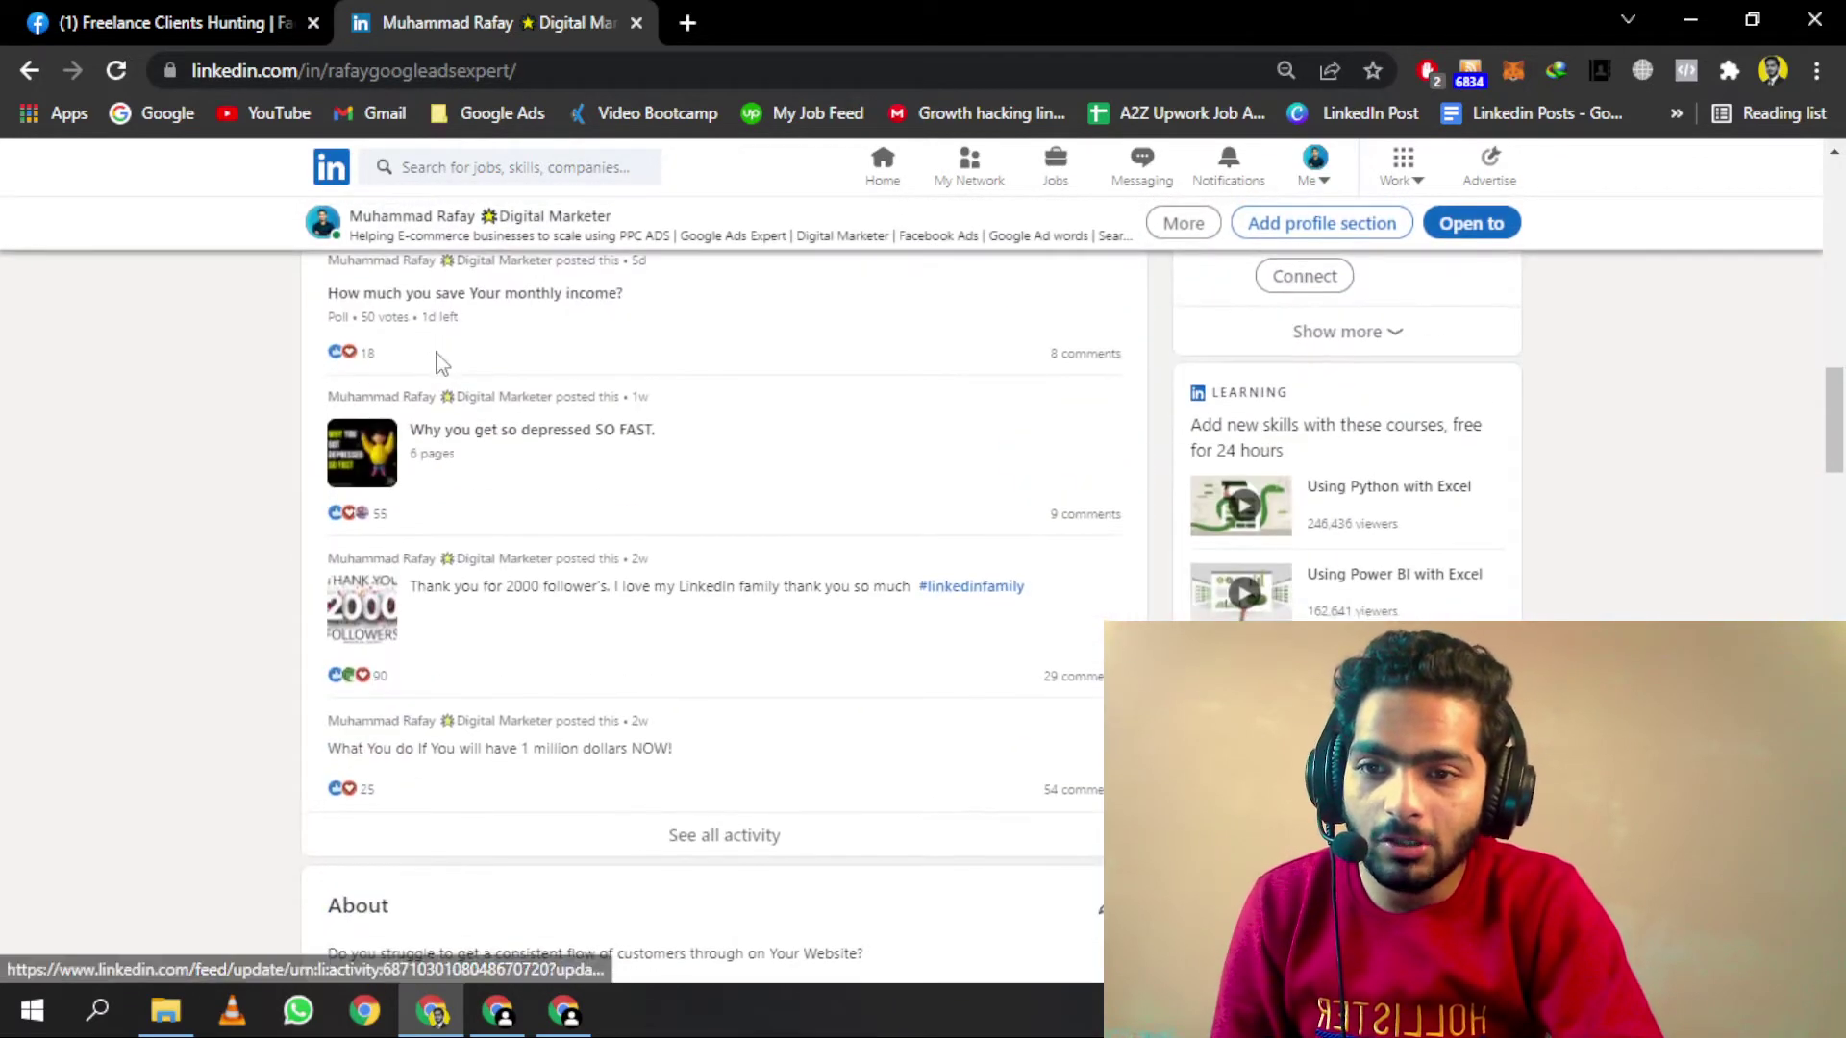
scroll(1165, 527, up, 2)
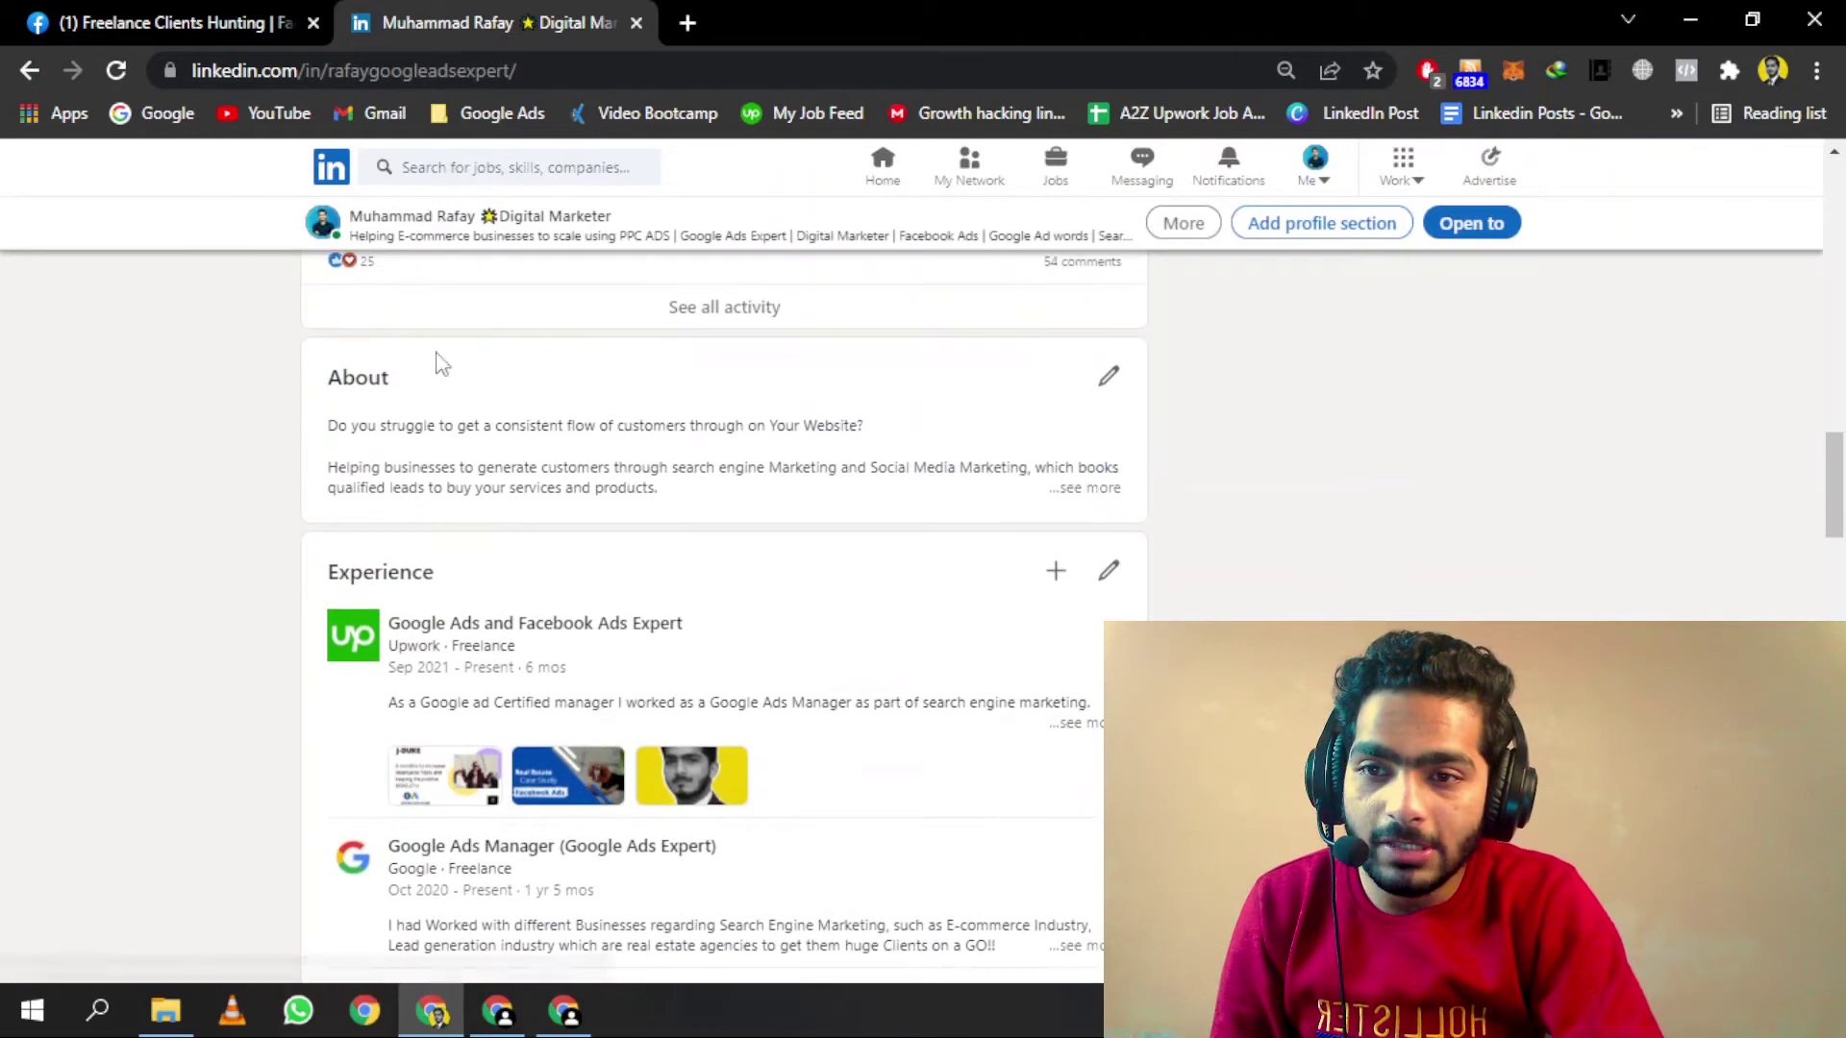
click(1103, 487)
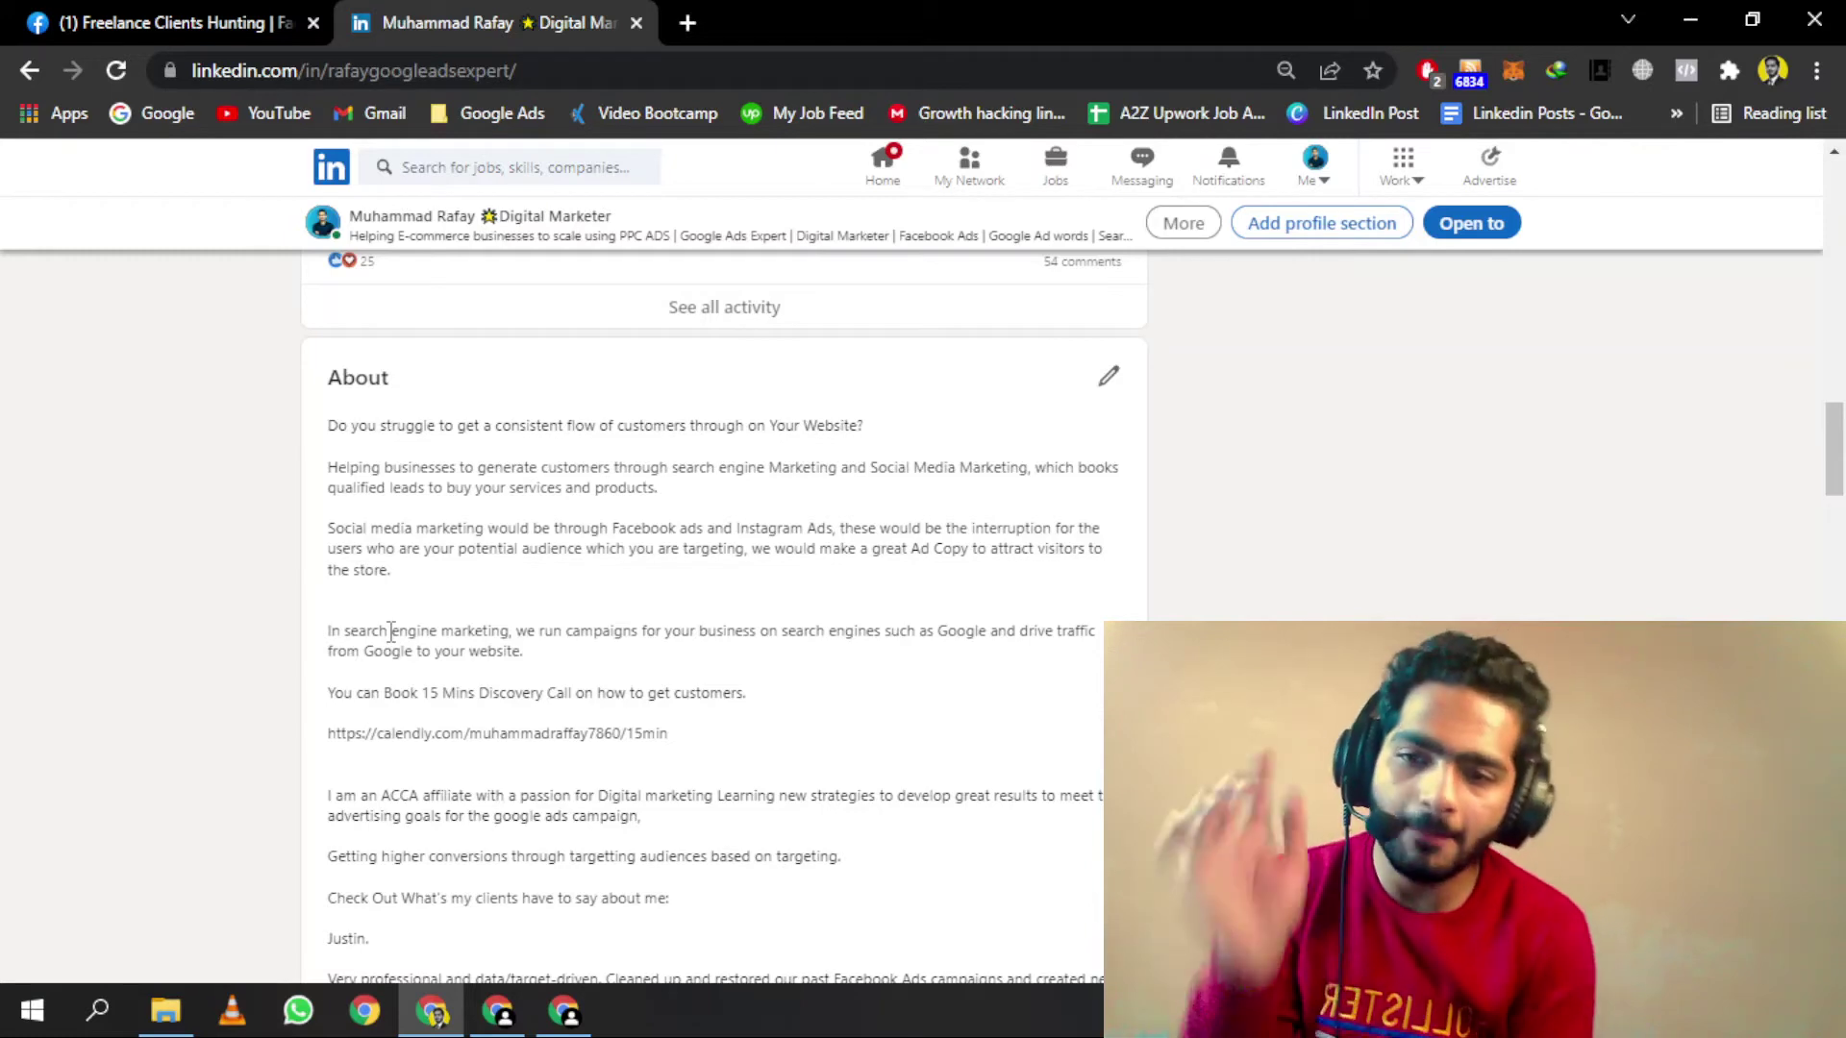
scroll(5, 627, down, 7)
scroll(5, 627, down, 6)
scroll(5, 627, up, 7)
scroll(5, 626, up, 4)
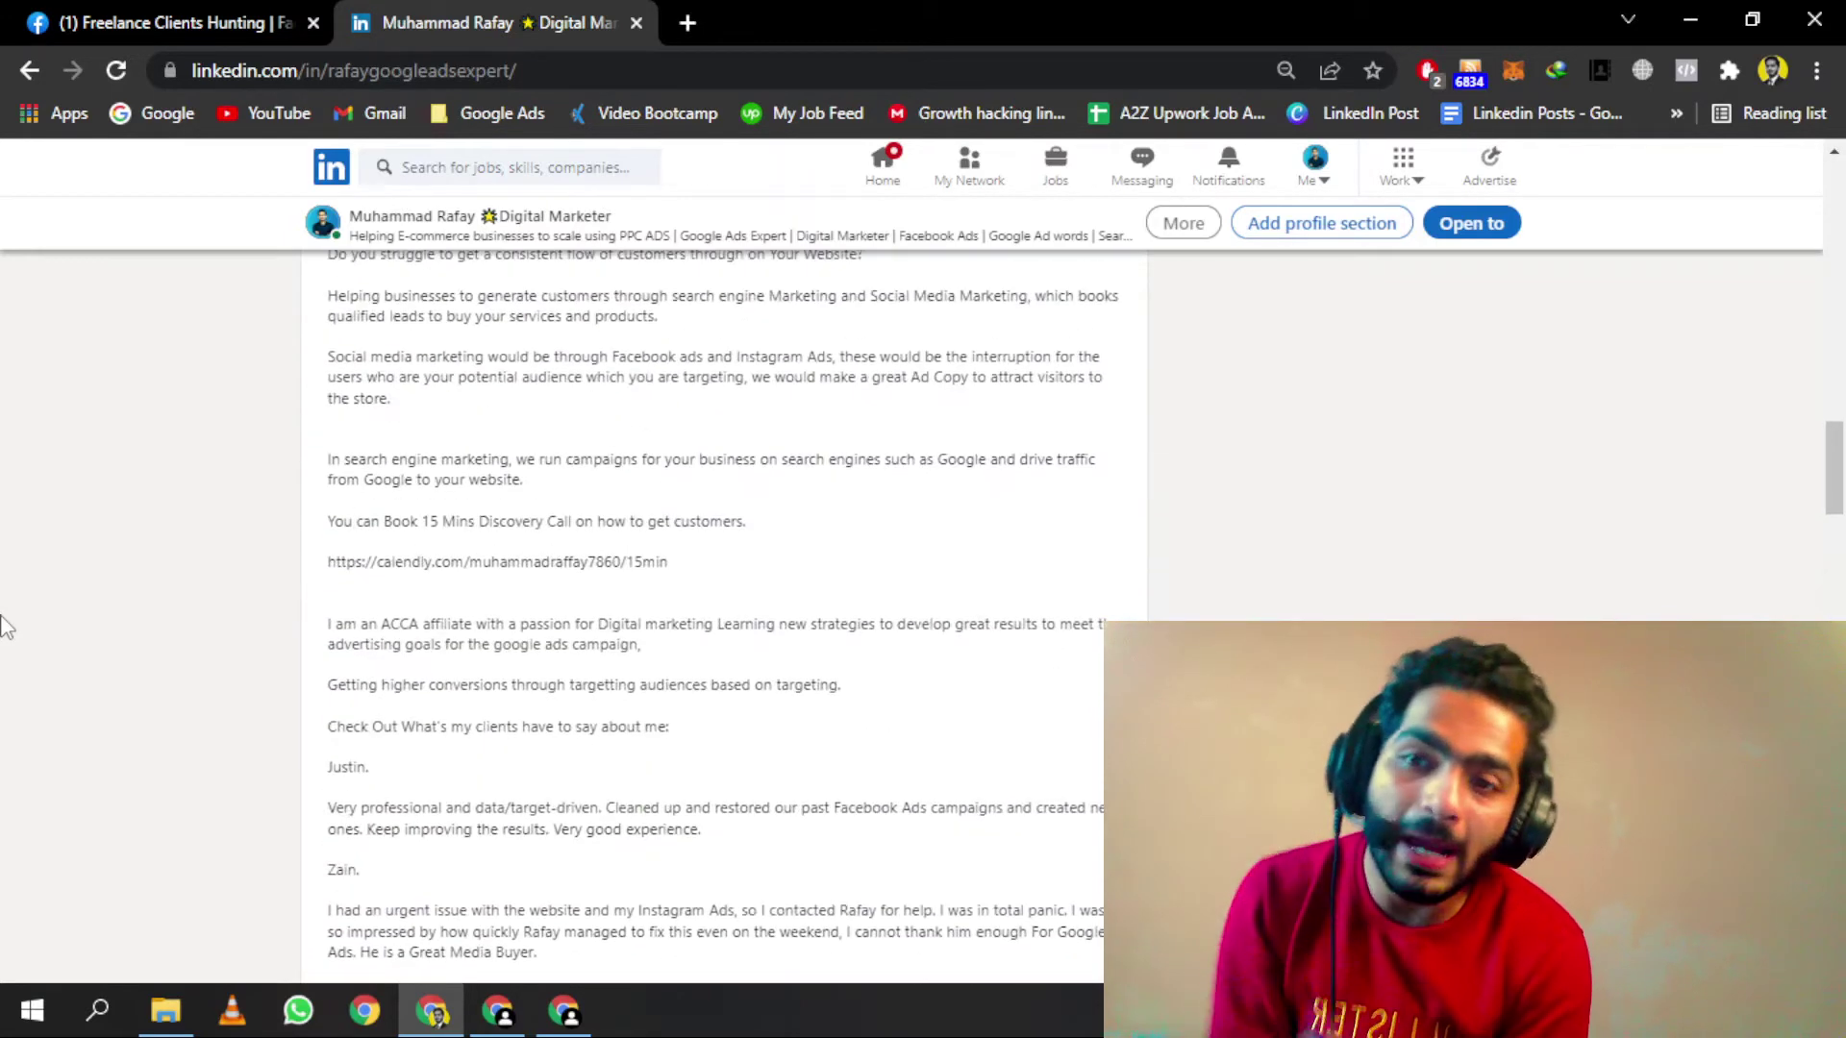
scroll(4, 626, up, 4)
scroll(5, 627, down, 6)
scroll(5, 626, up, 3)
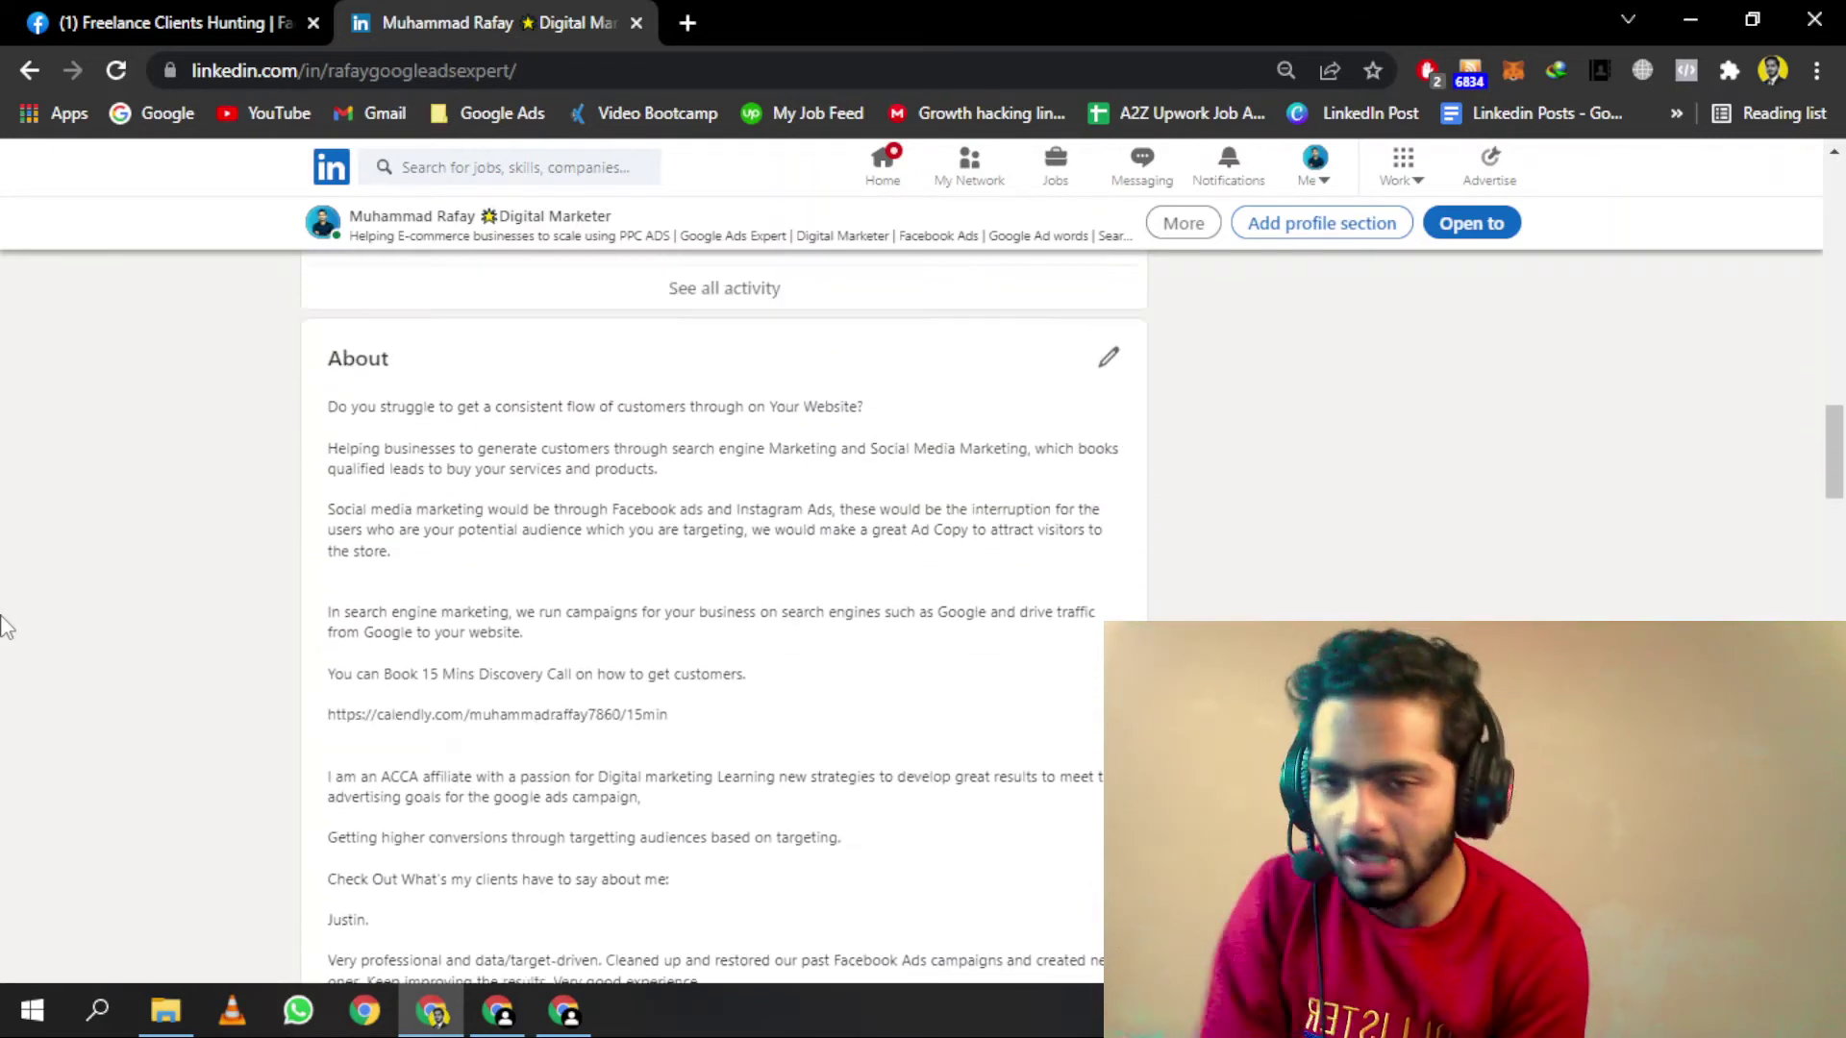
Step: Enlarge the About text and highlight the keywords "search engine Marketing" and "Social Media Marketing" in its second paragraph
ctrl+scroll(495, 423, up, 6)
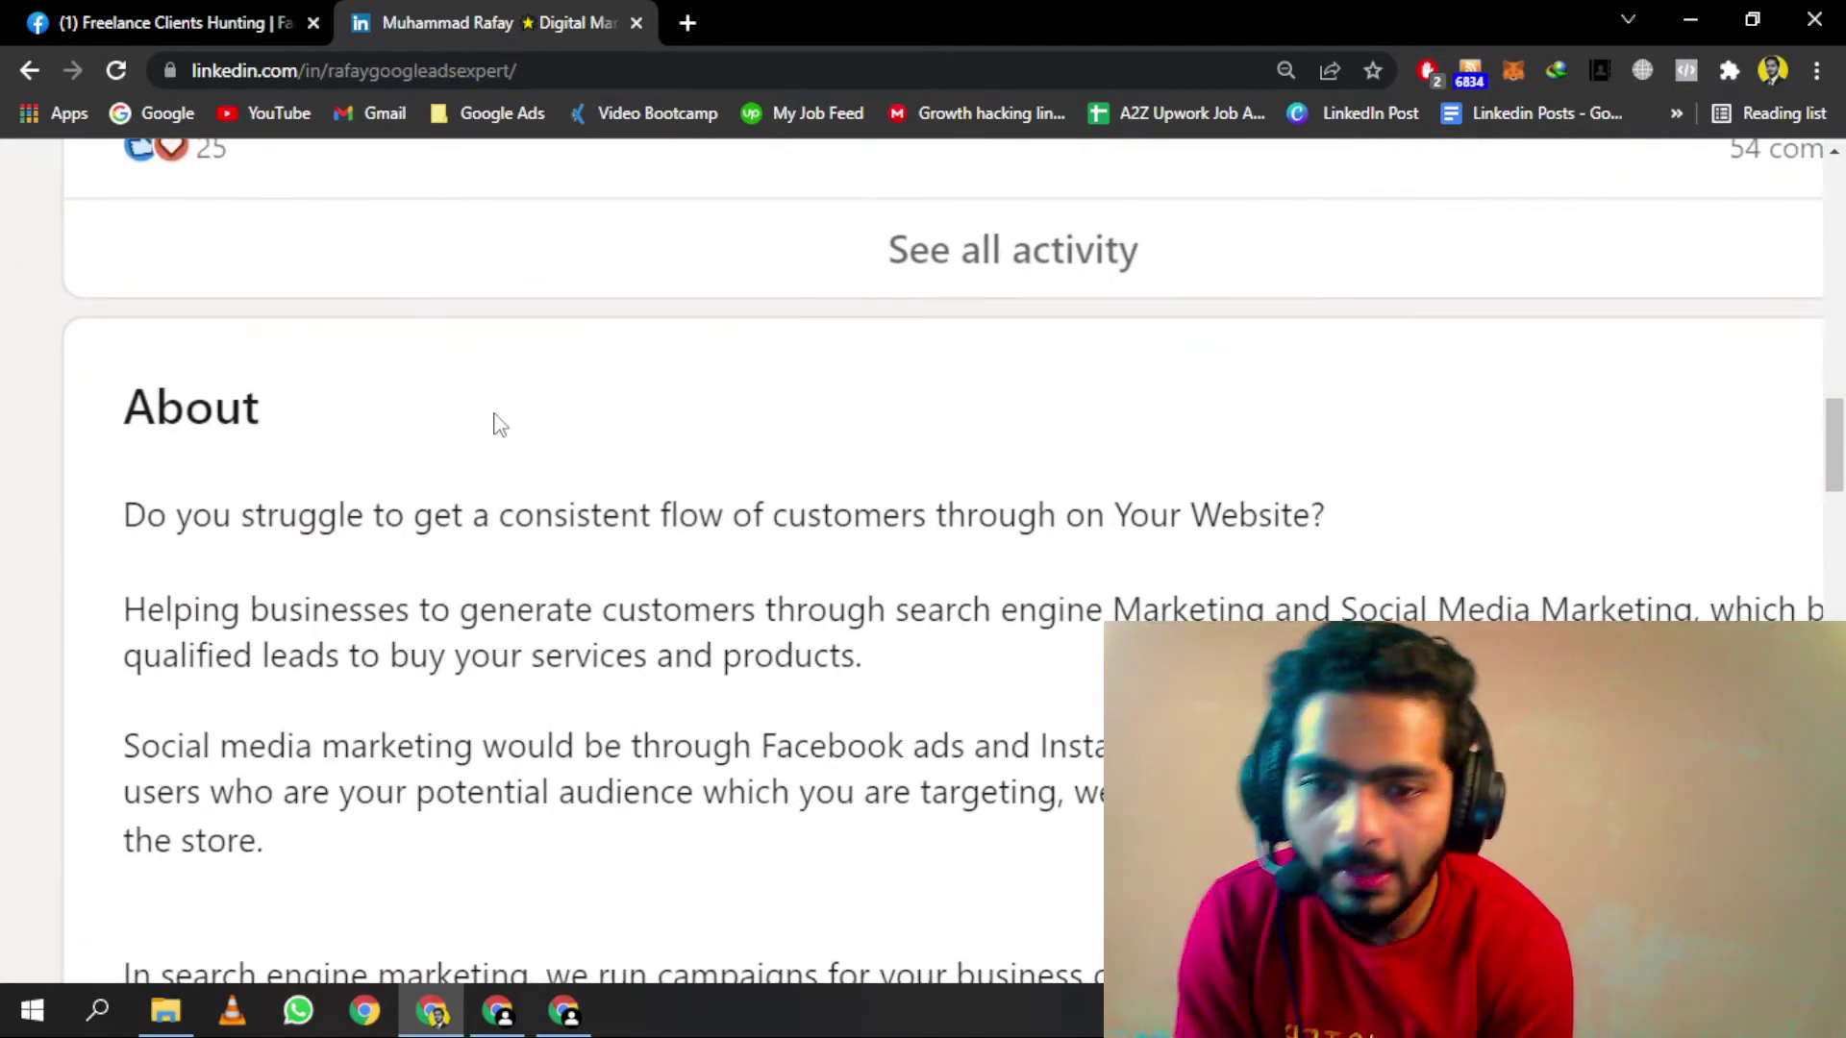
scroll(495, 423, right, 3)
scroll(495, 423, left, 1)
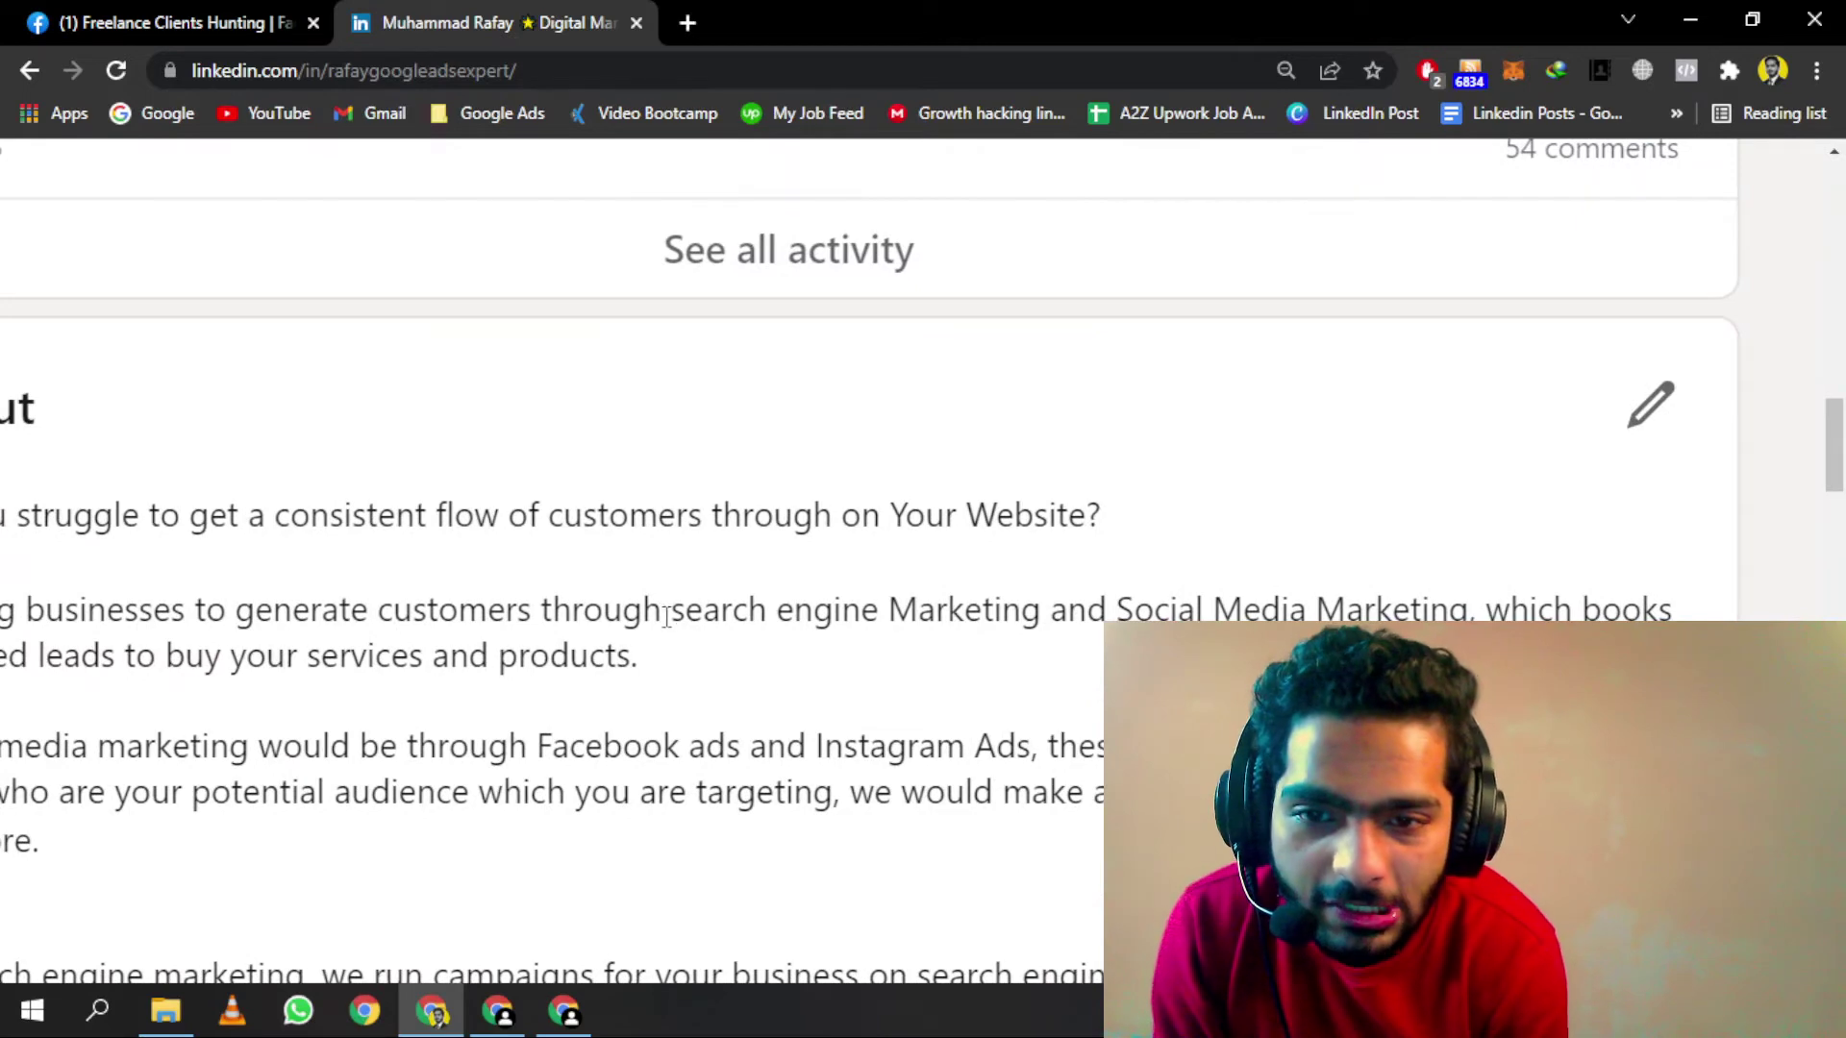
drag(670, 615, 1044, 604)
click(1044, 601)
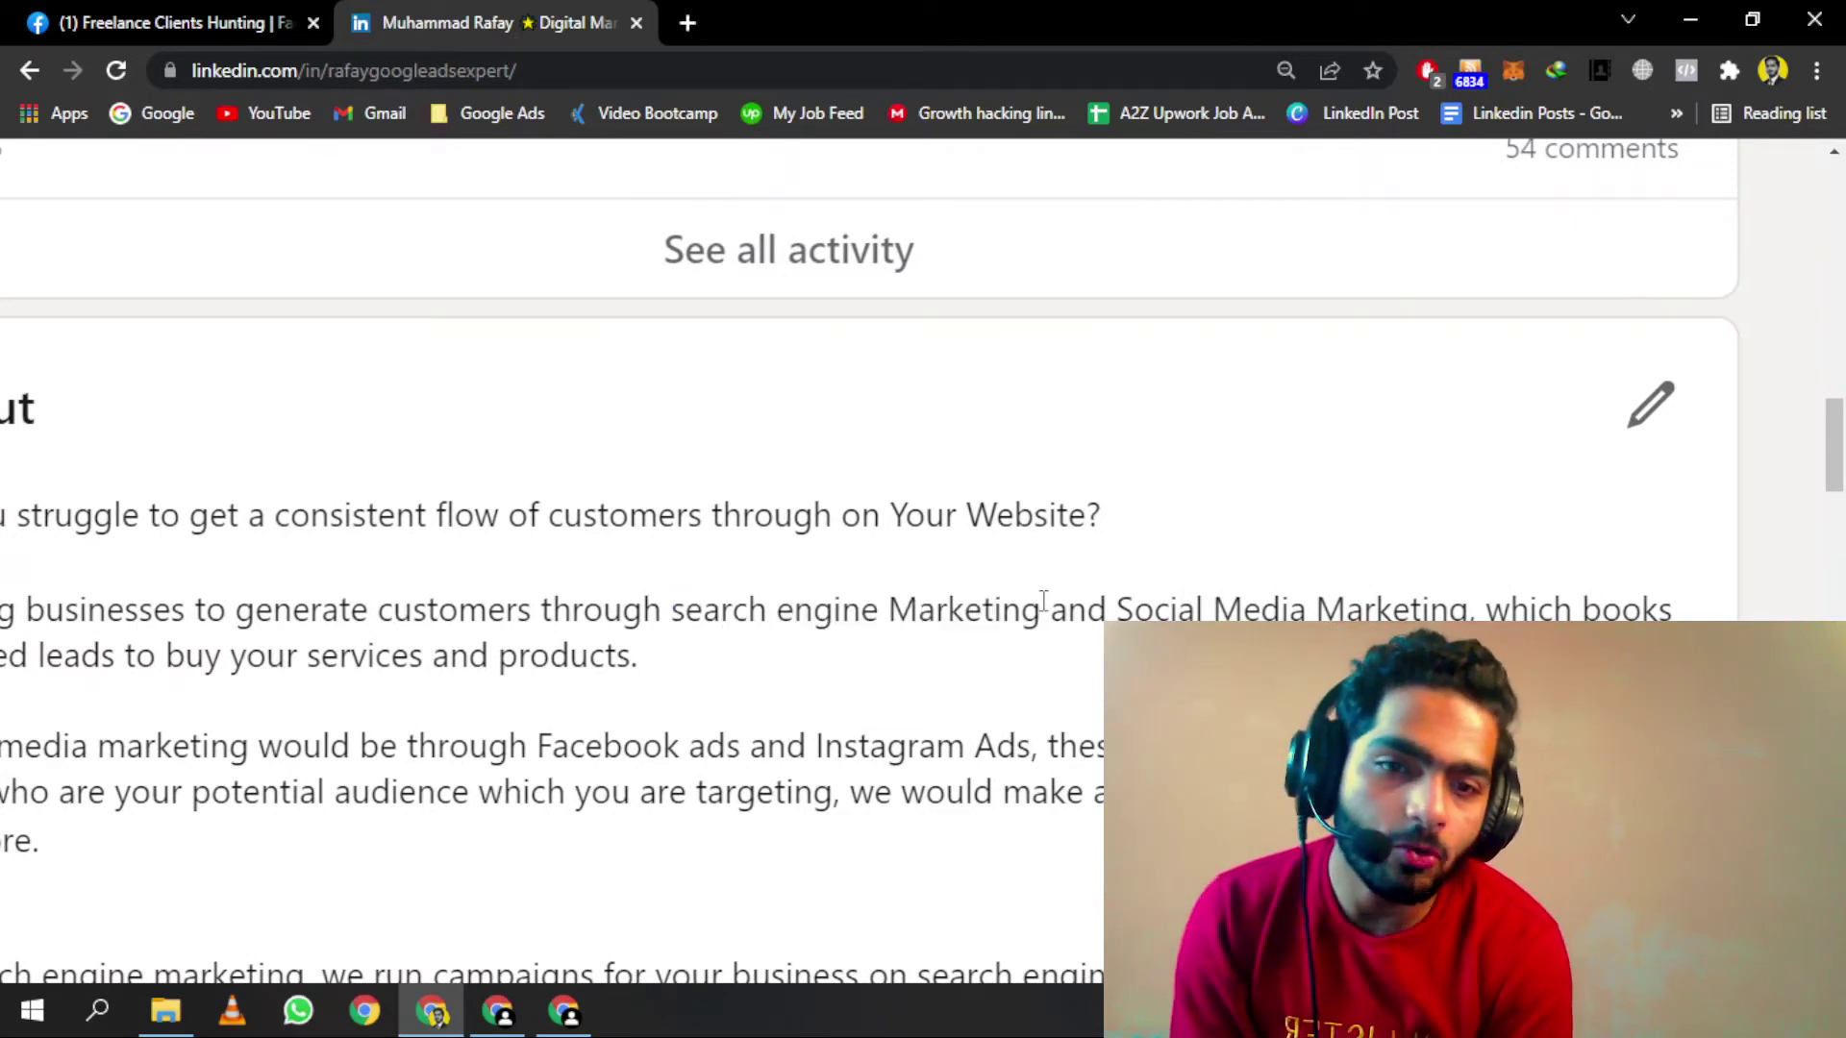
drag(1159, 603, 1488, 613)
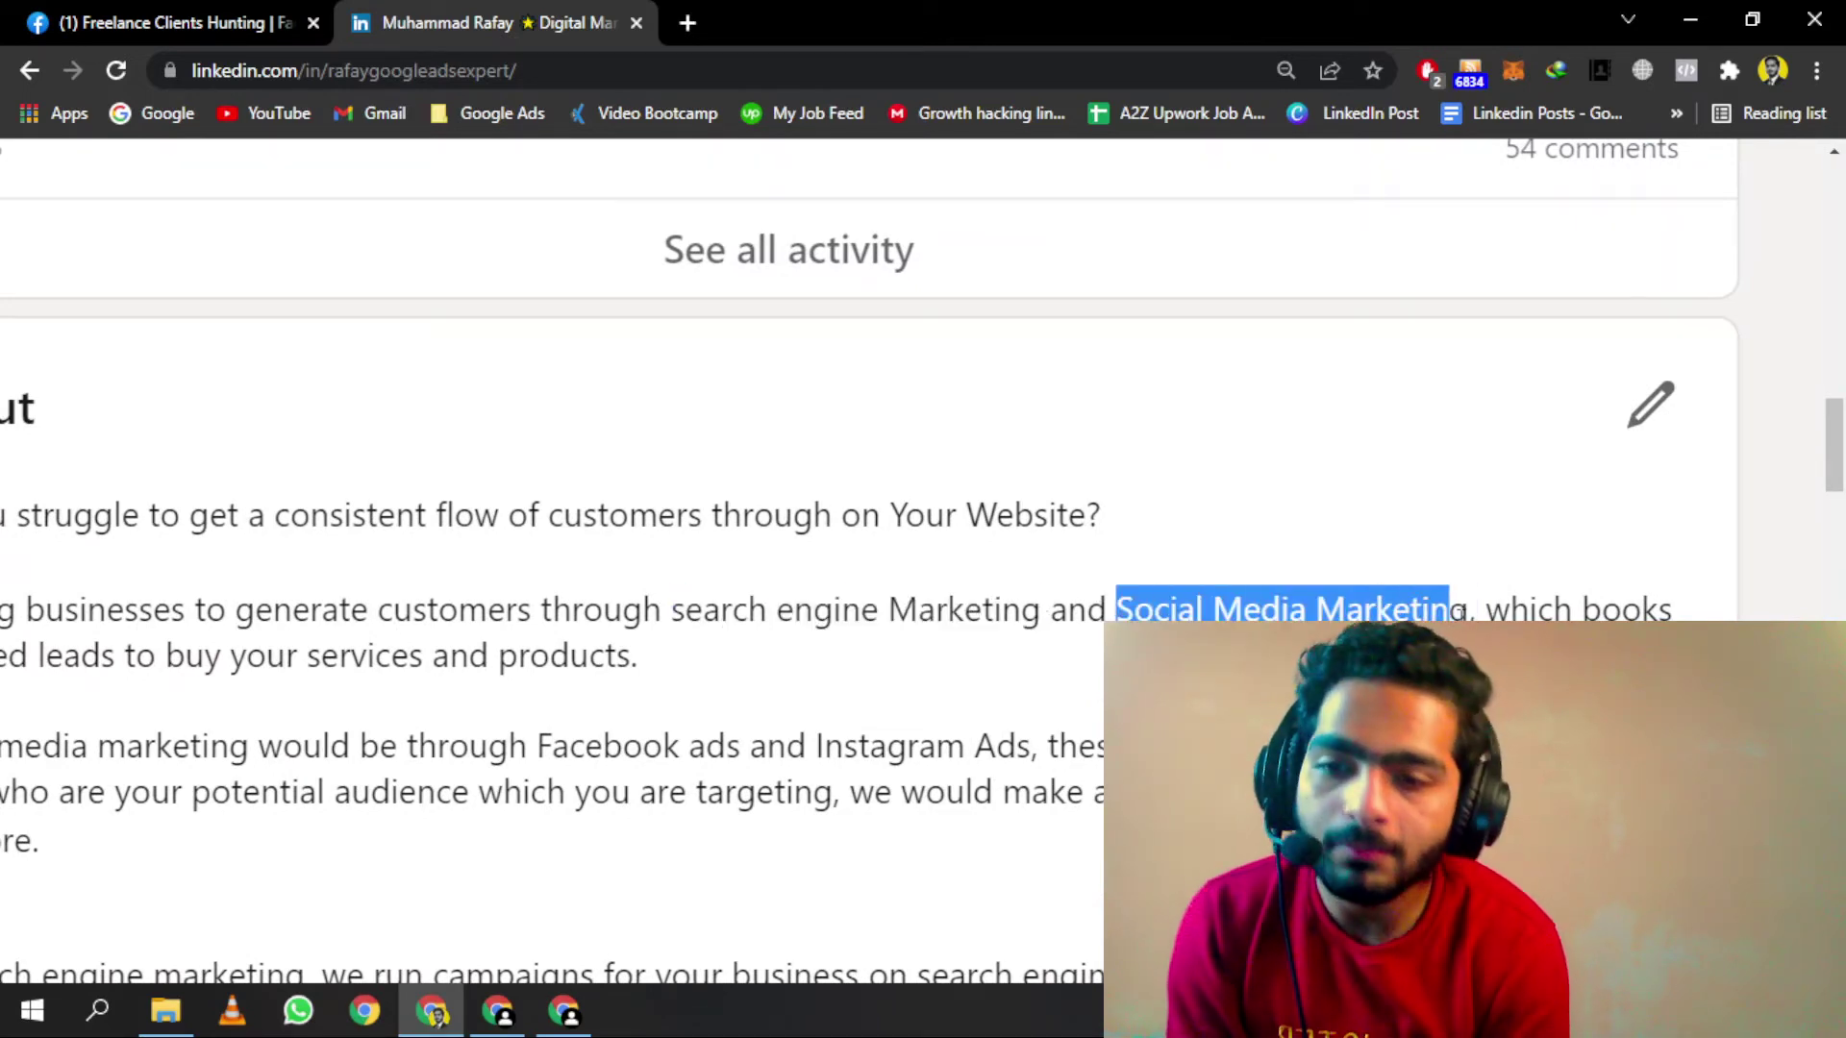
click(1461, 612)
key(ctrl+minus)
key(ctrl+minus)
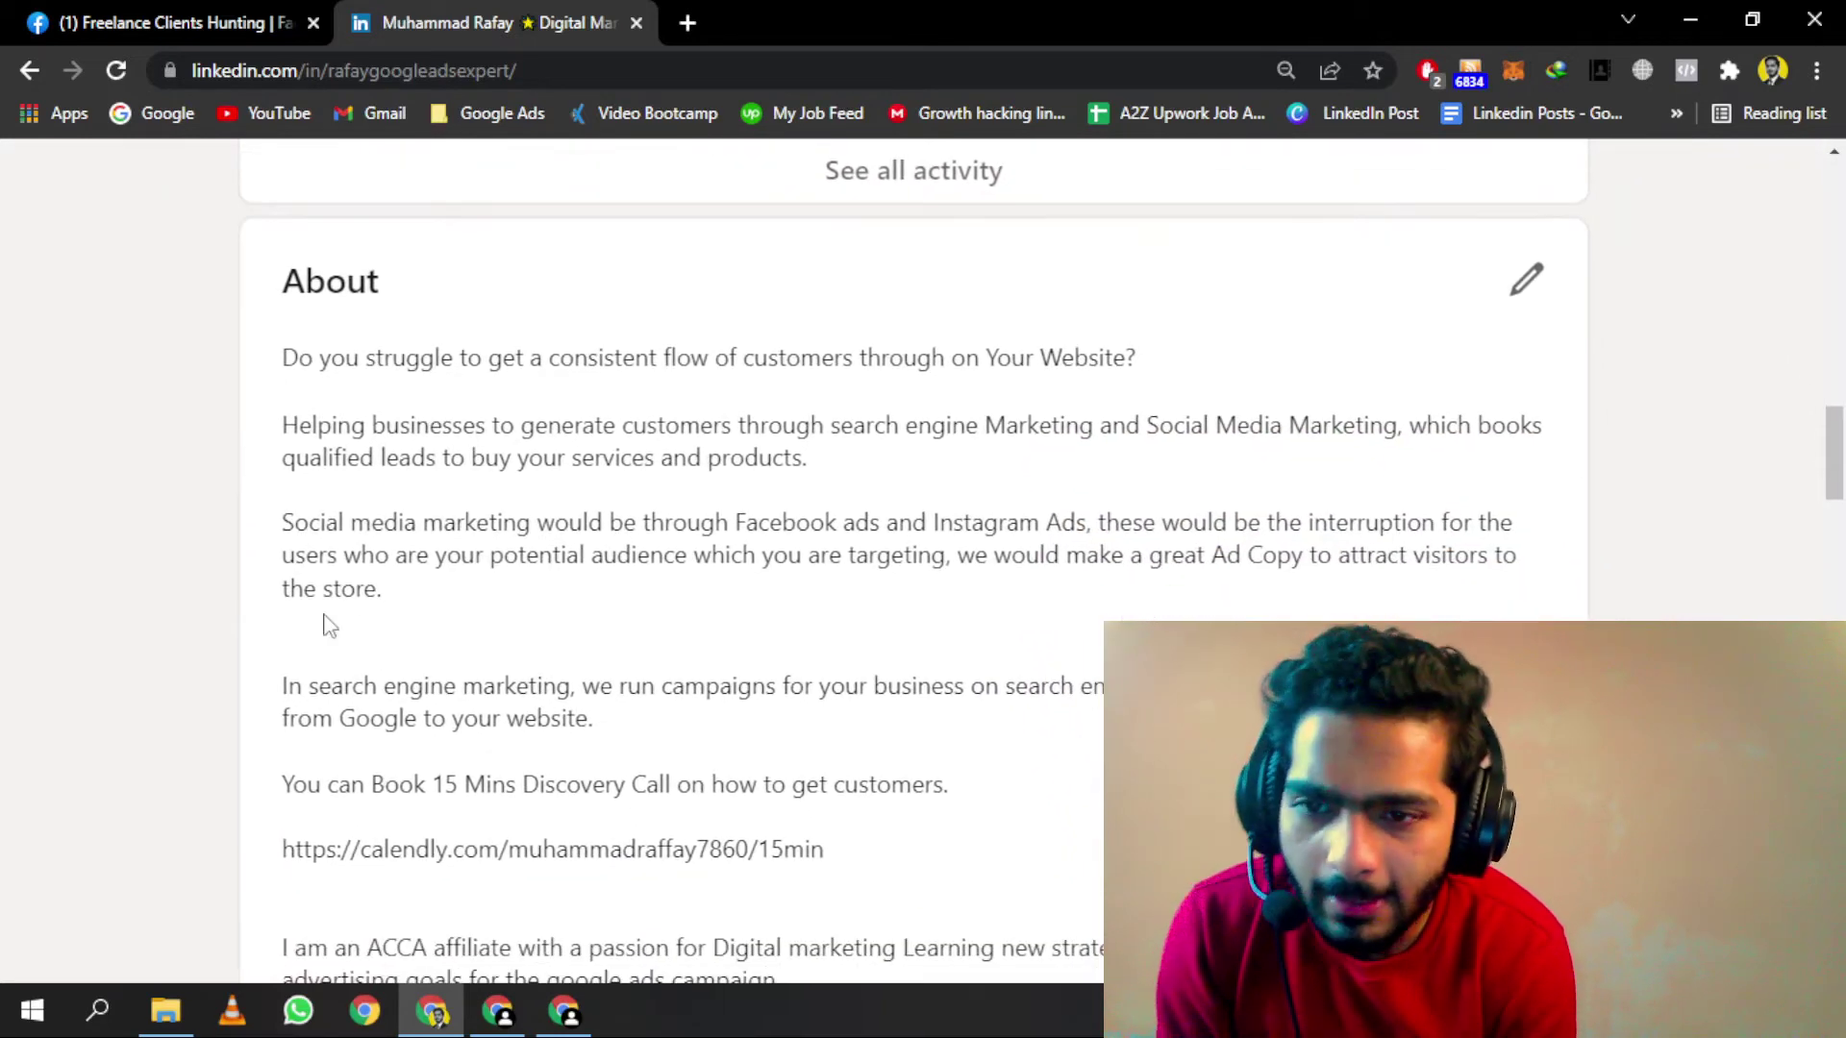
Step: Highlight the keywords "Social media marketing", "Facebook ads" and "Instagram Ads" in the third paragraph of the About text
drag(280, 523, 535, 509)
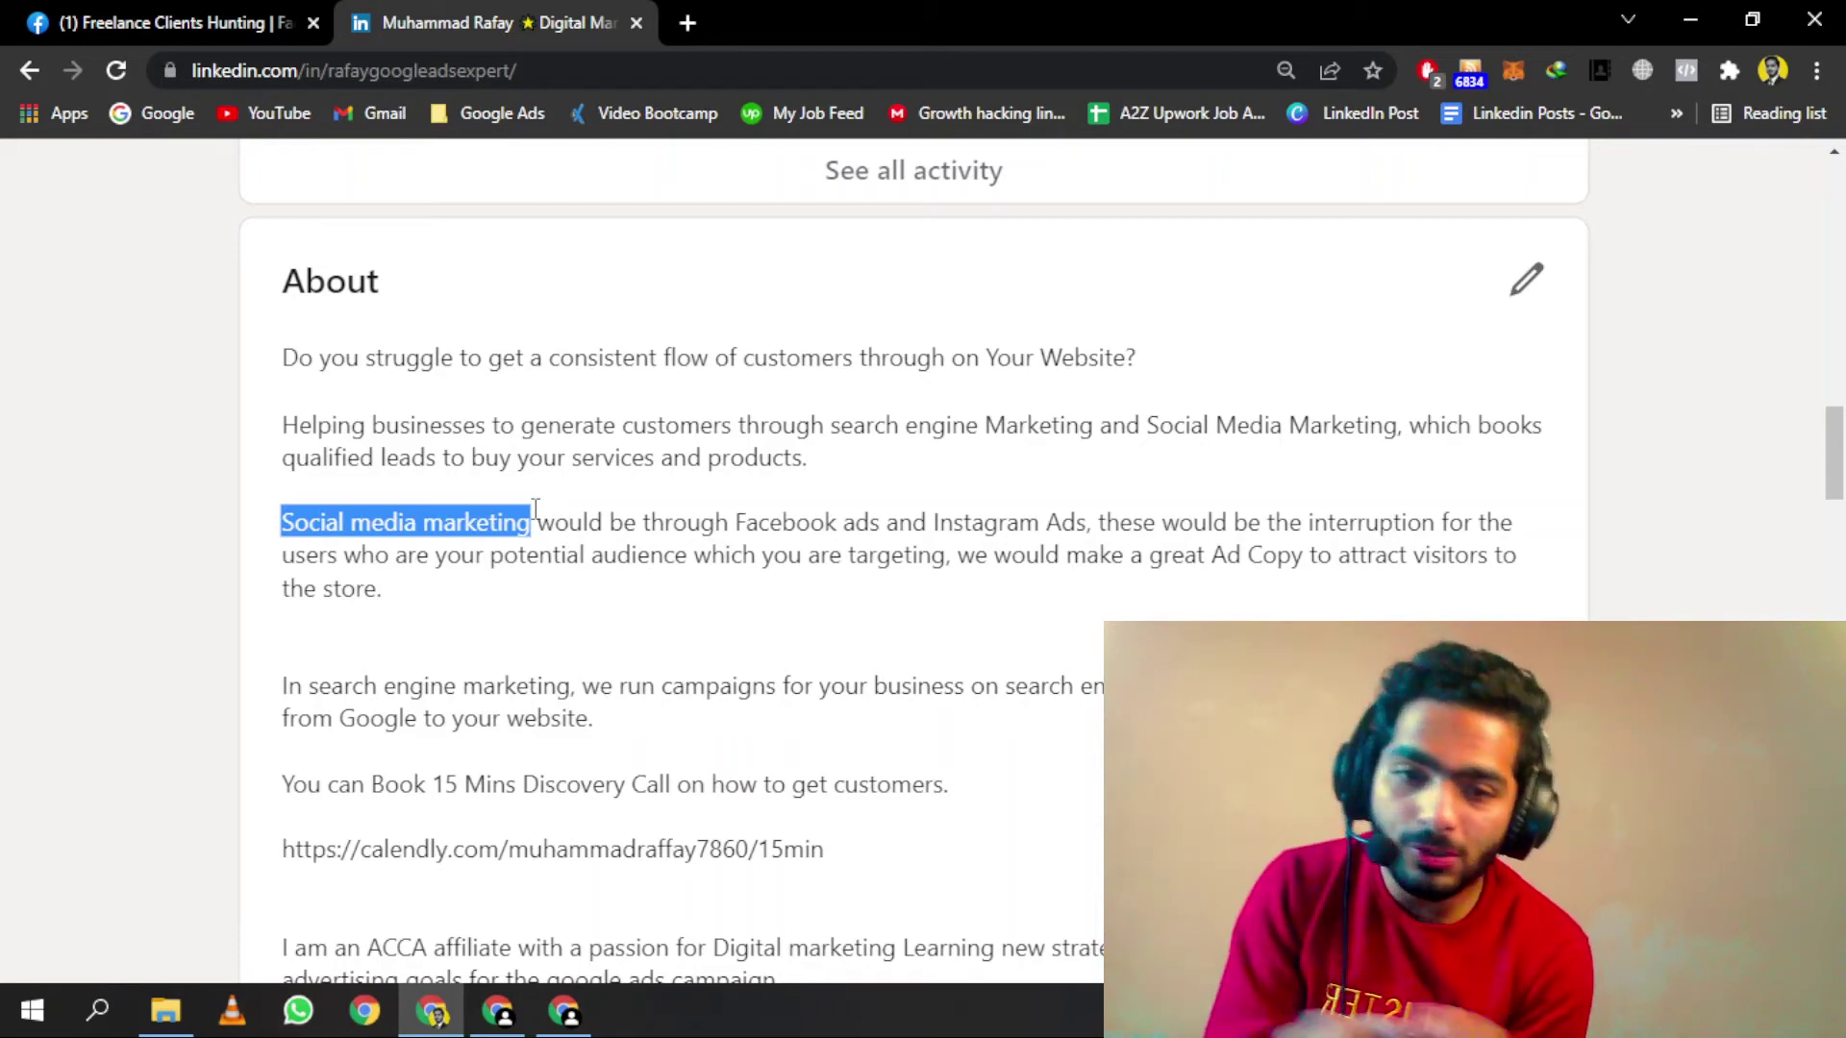
click(535, 510)
drag(733, 522, 913, 530)
click(920, 524)
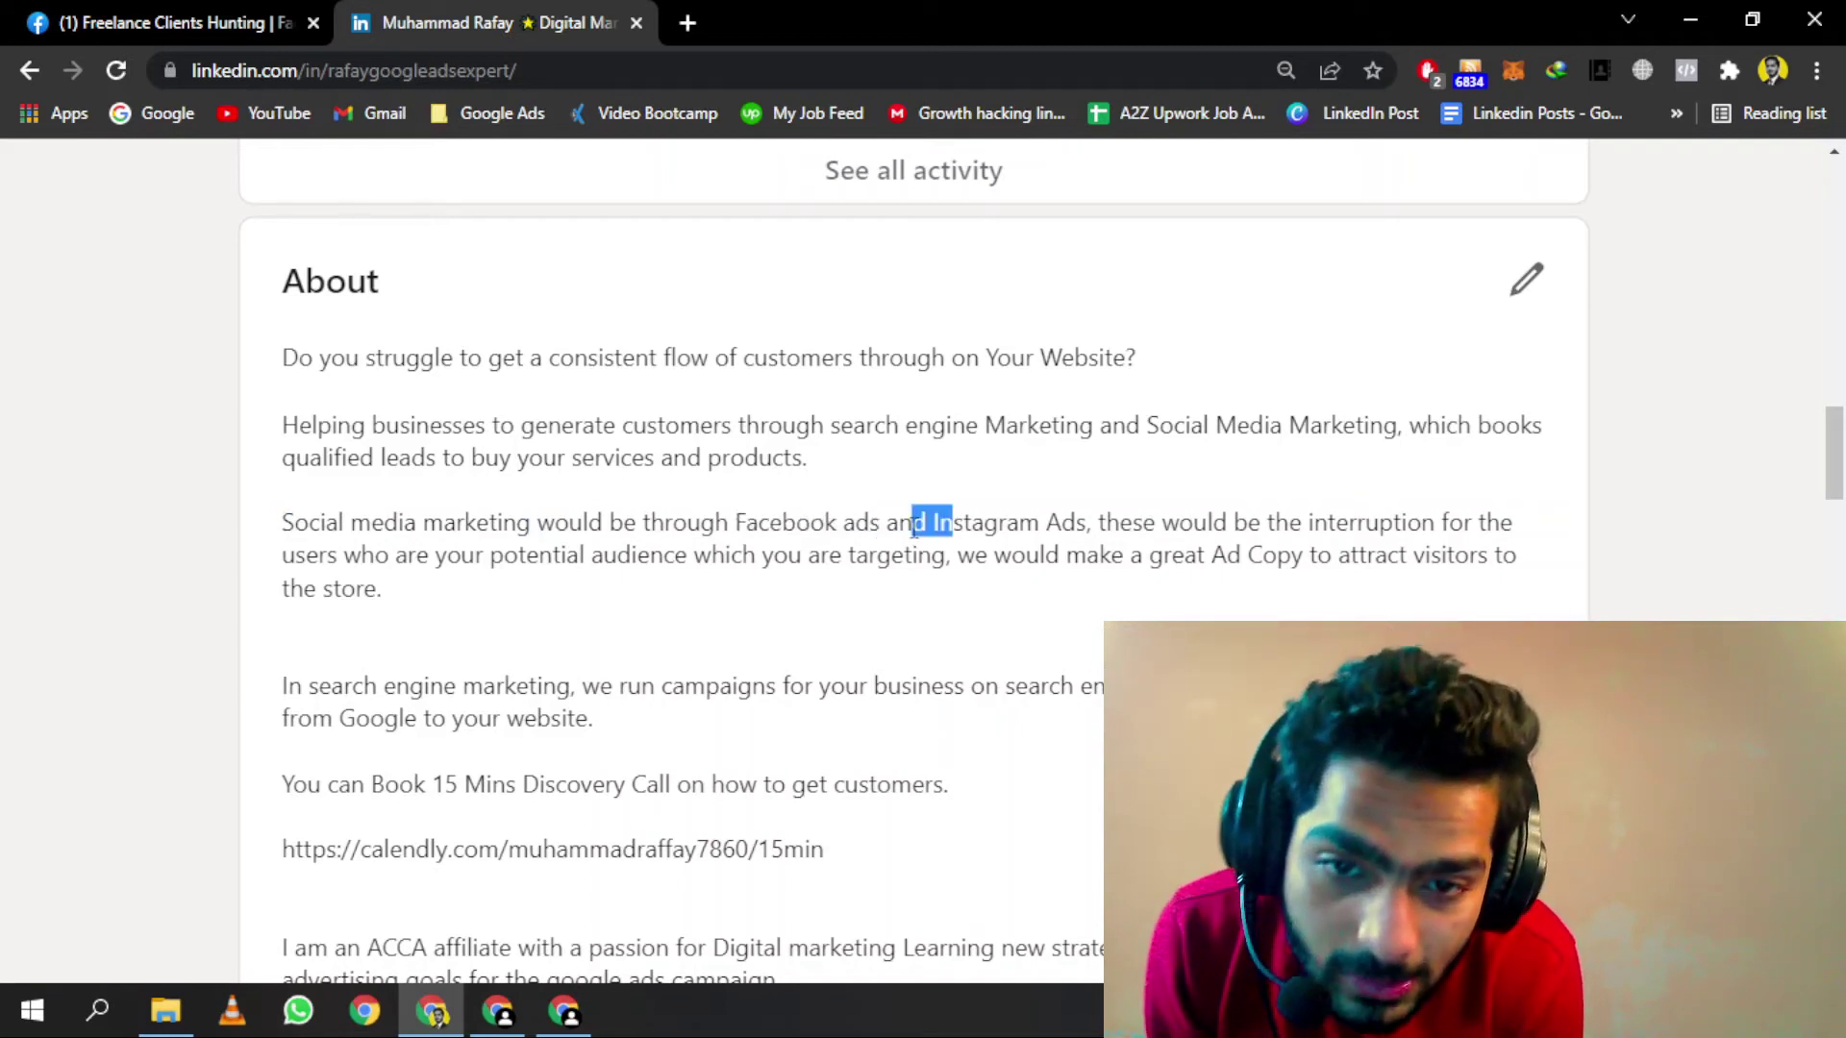
click(932, 526)
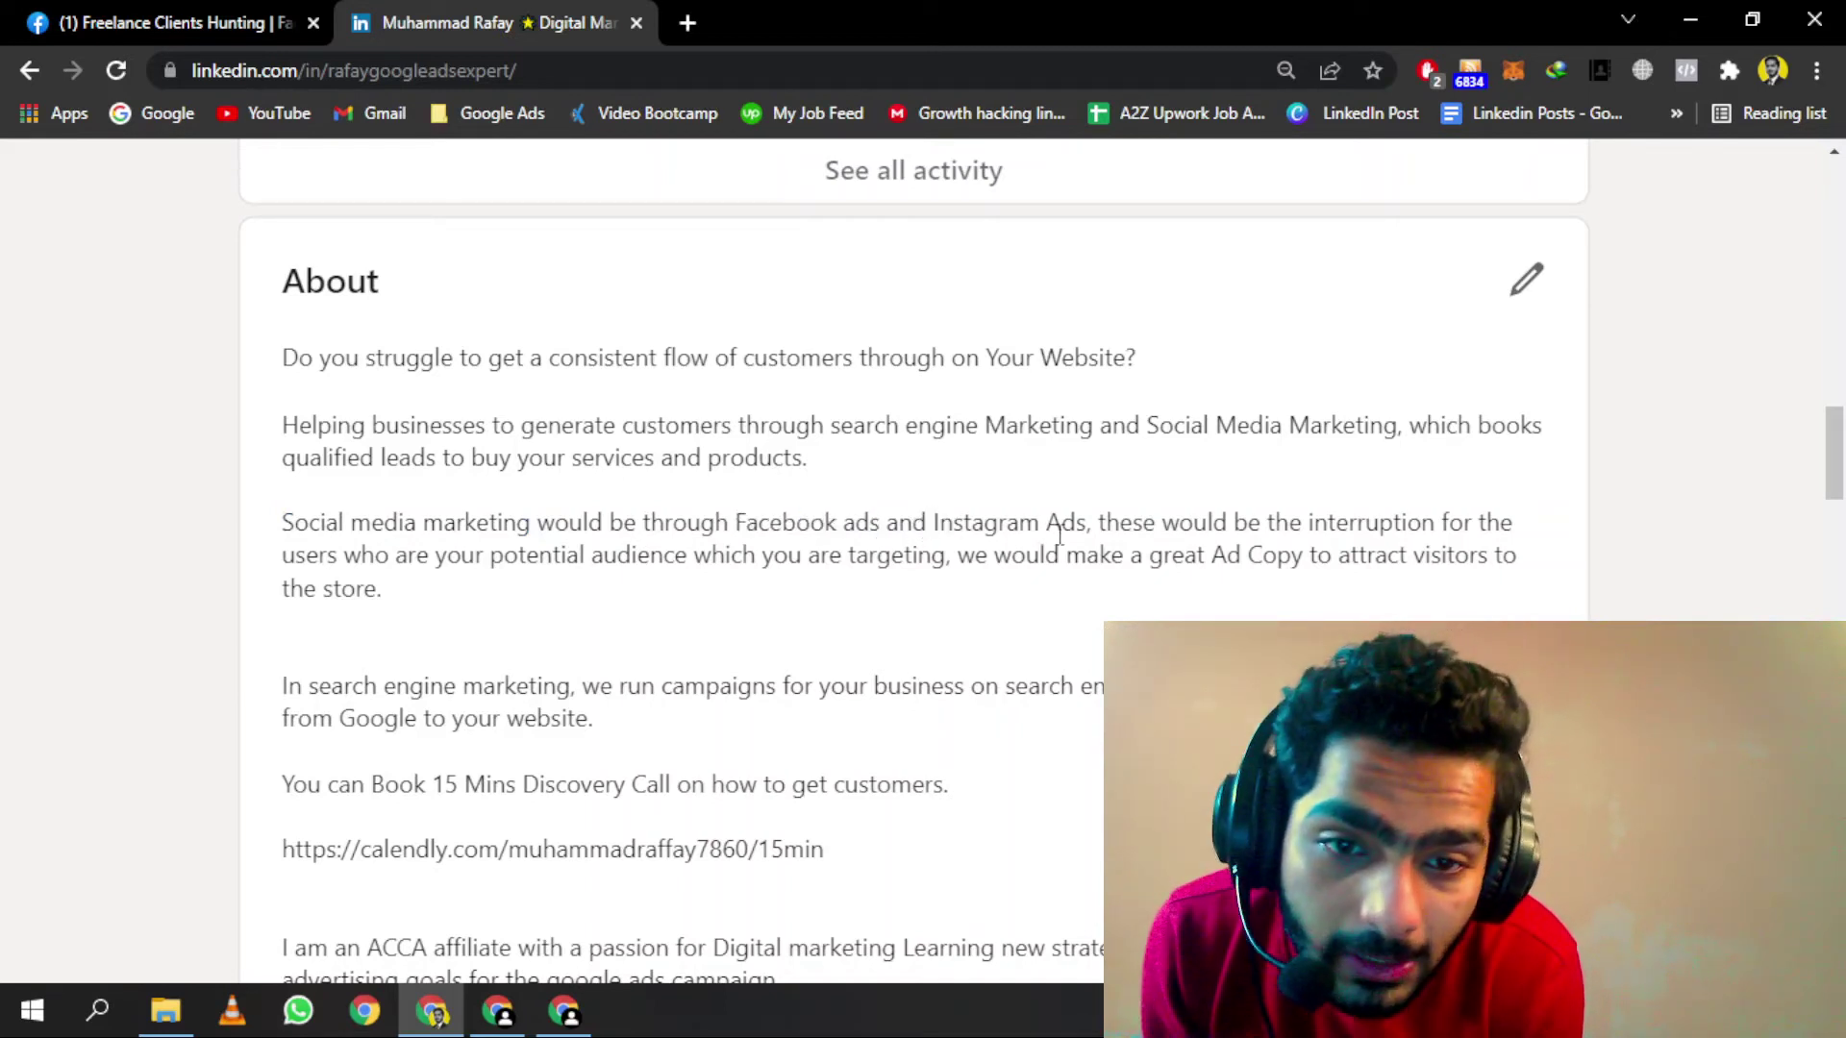
drag(1087, 530, 944, 530)
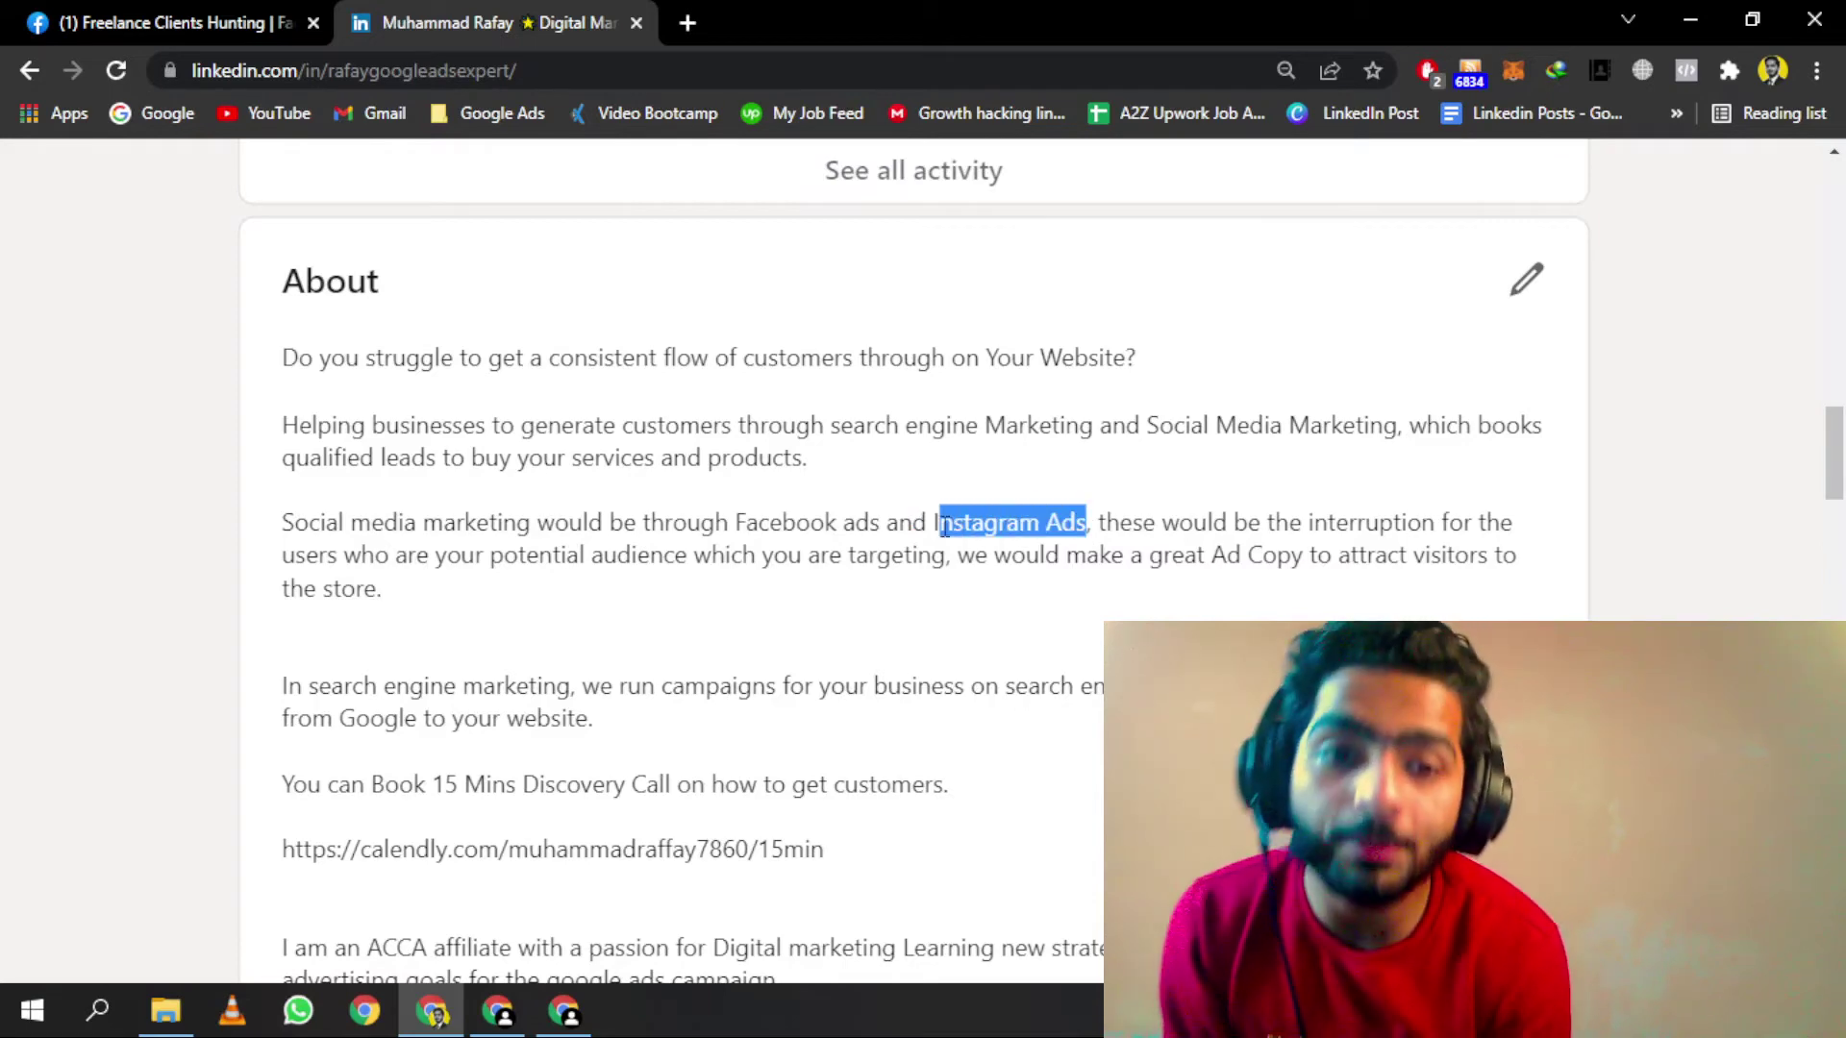
click(944, 529)
Step: Highlight "search engine marketing" and "Google to your website" in the About paragraph on search campaigns
scroll(919, 610, down, 3)
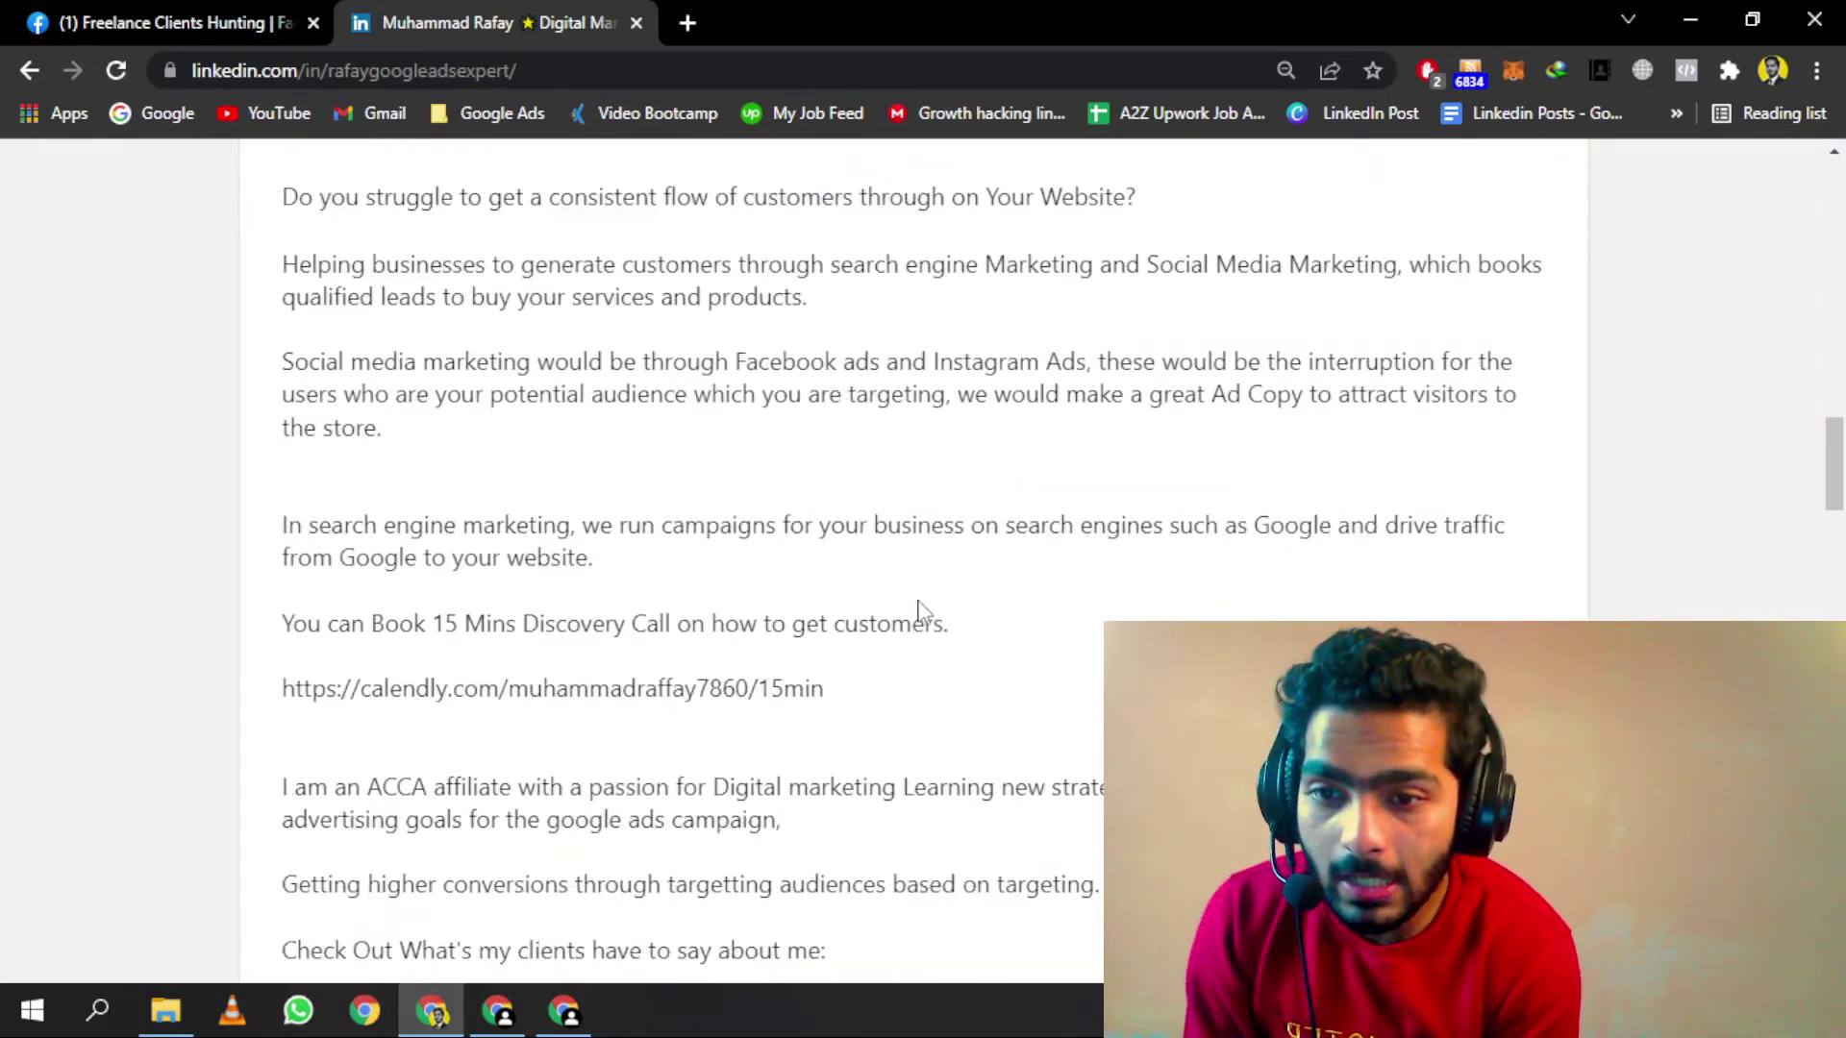
drag(306, 334, 577, 342)
click(577, 342)
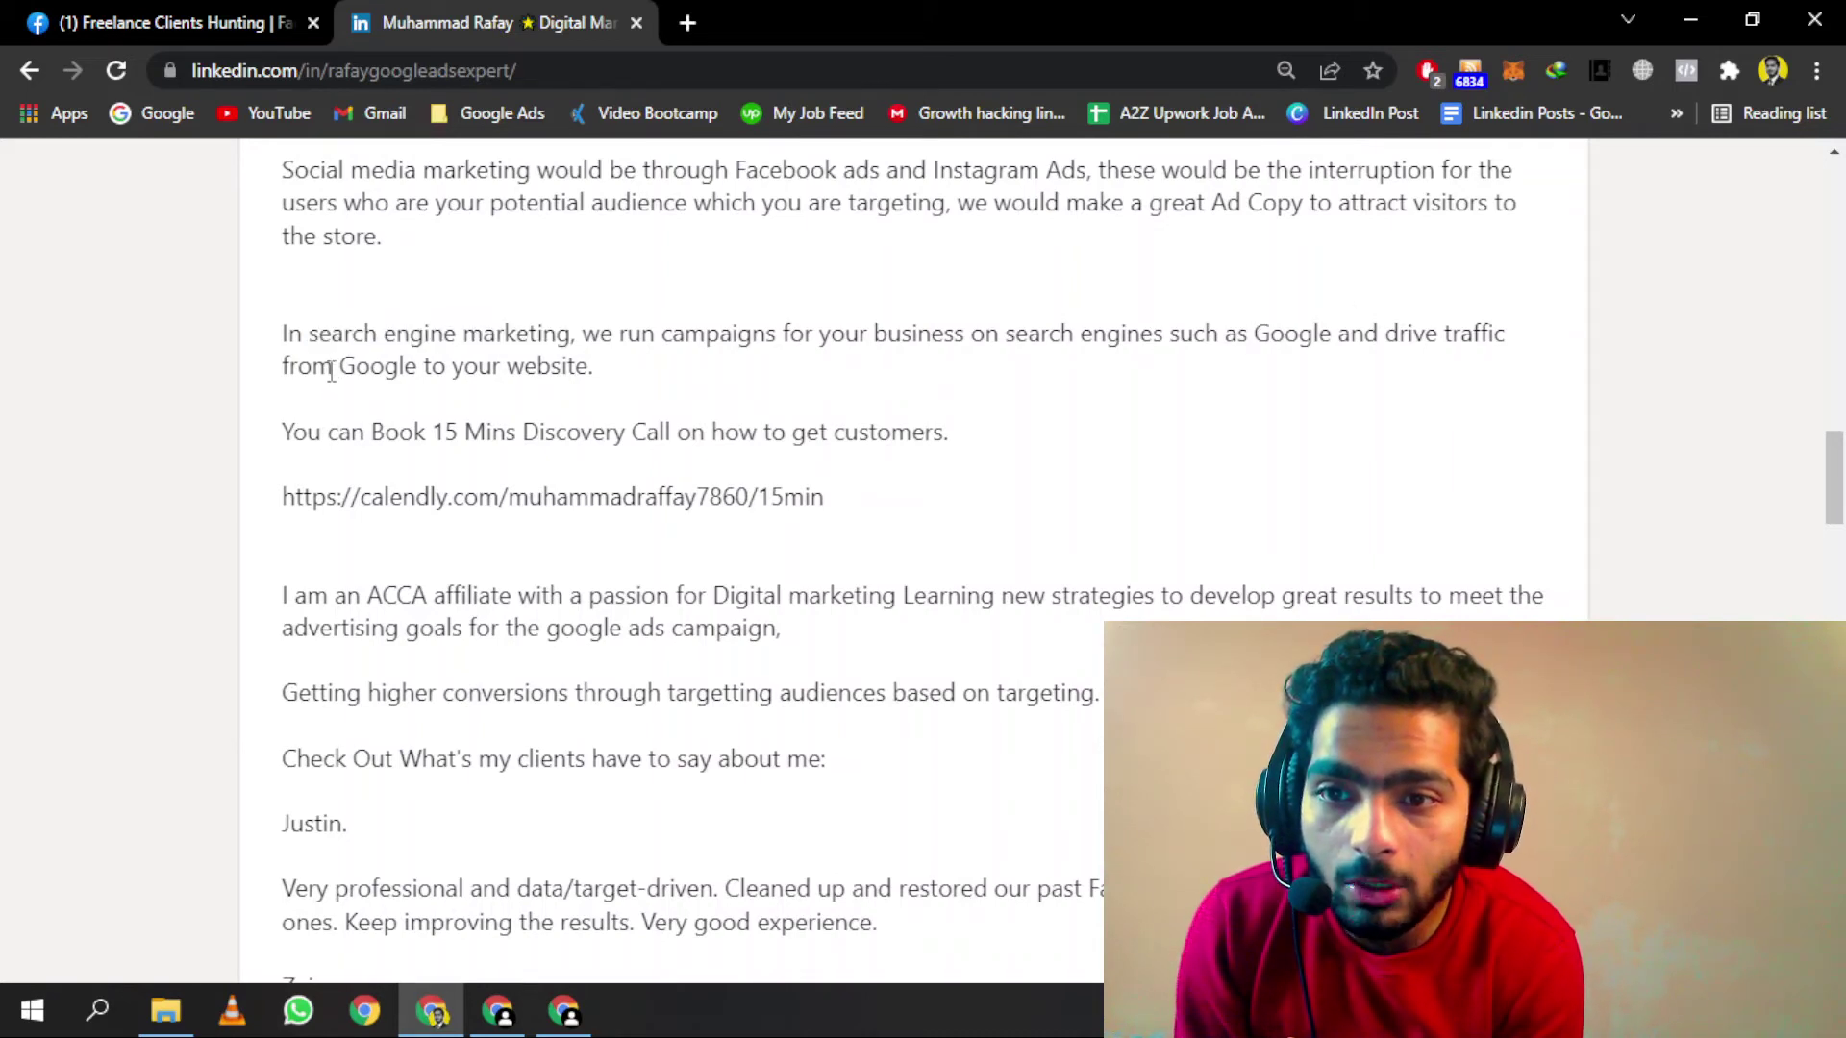
drag(334, 369, 547, 379)
click(547, 379)
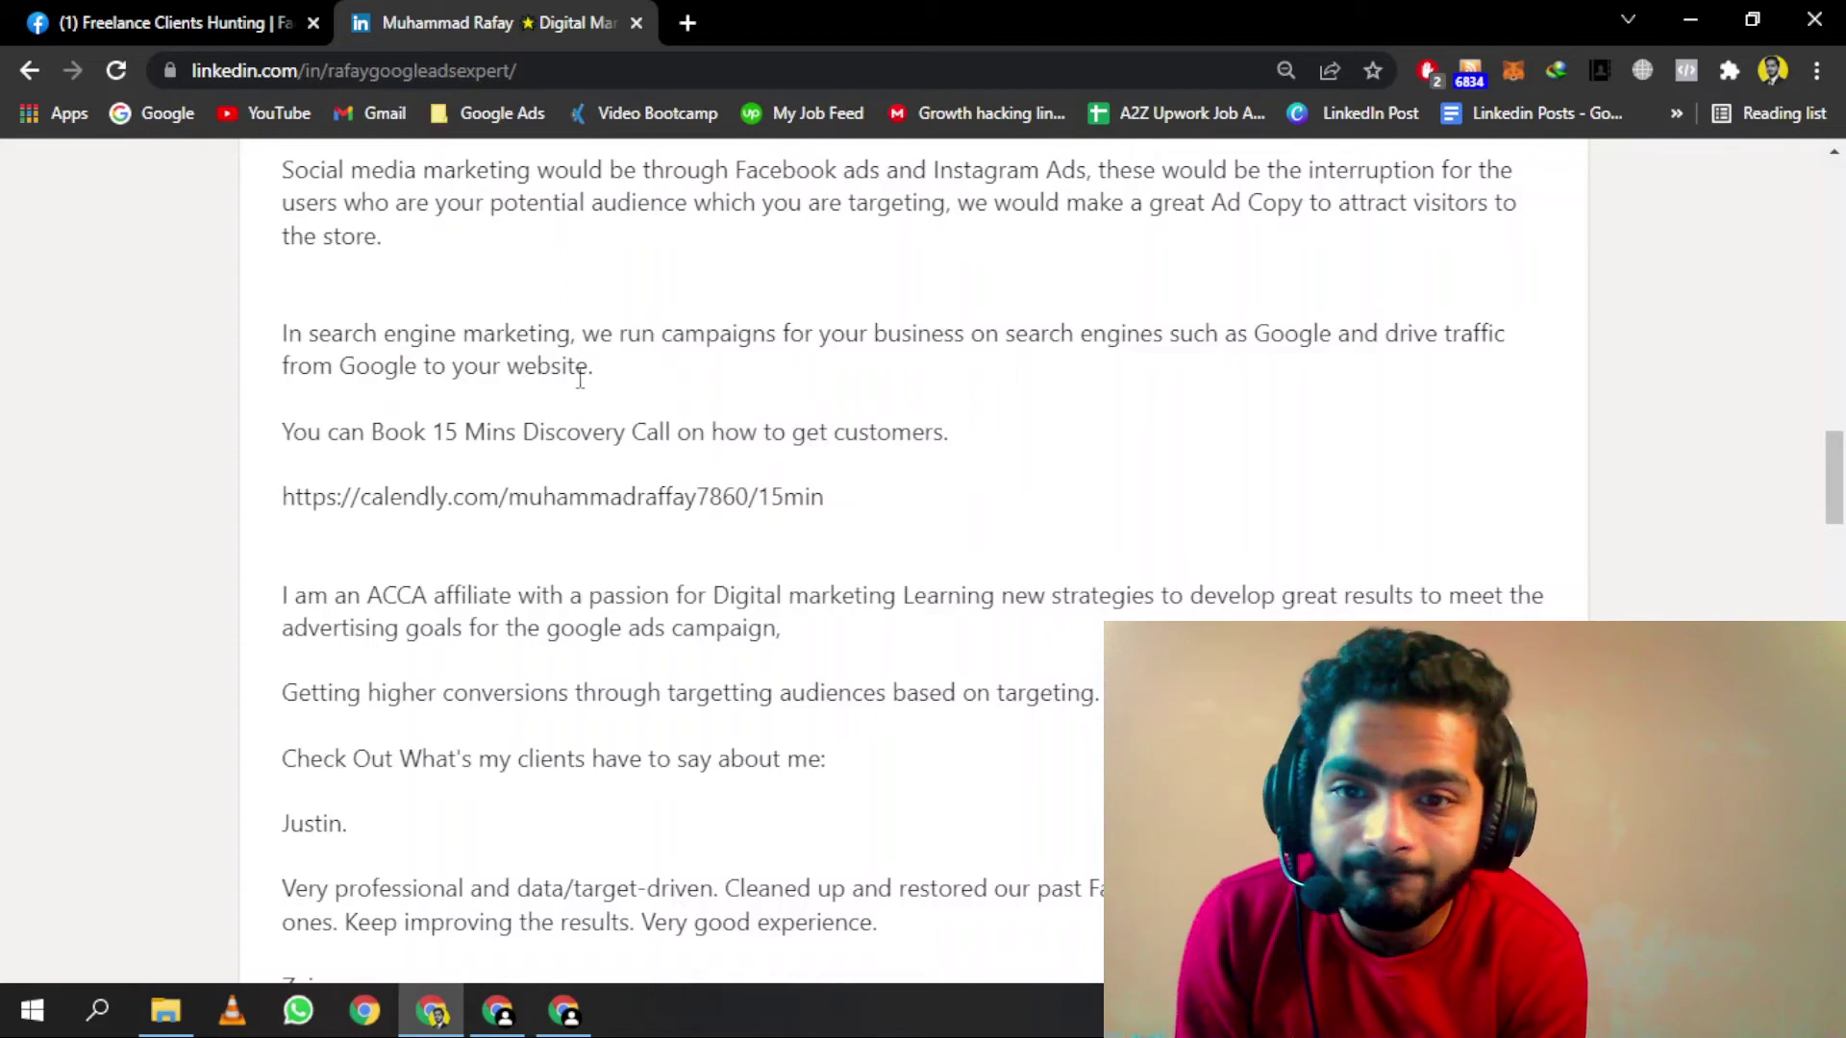
Step: Read the client testimonials in the About text, highlighting "Facebook Ads campaigns" in the first and "Instagram Ads" in the second
scroll(577, 379, down, 3)
scroll(579, 383, down, 1)
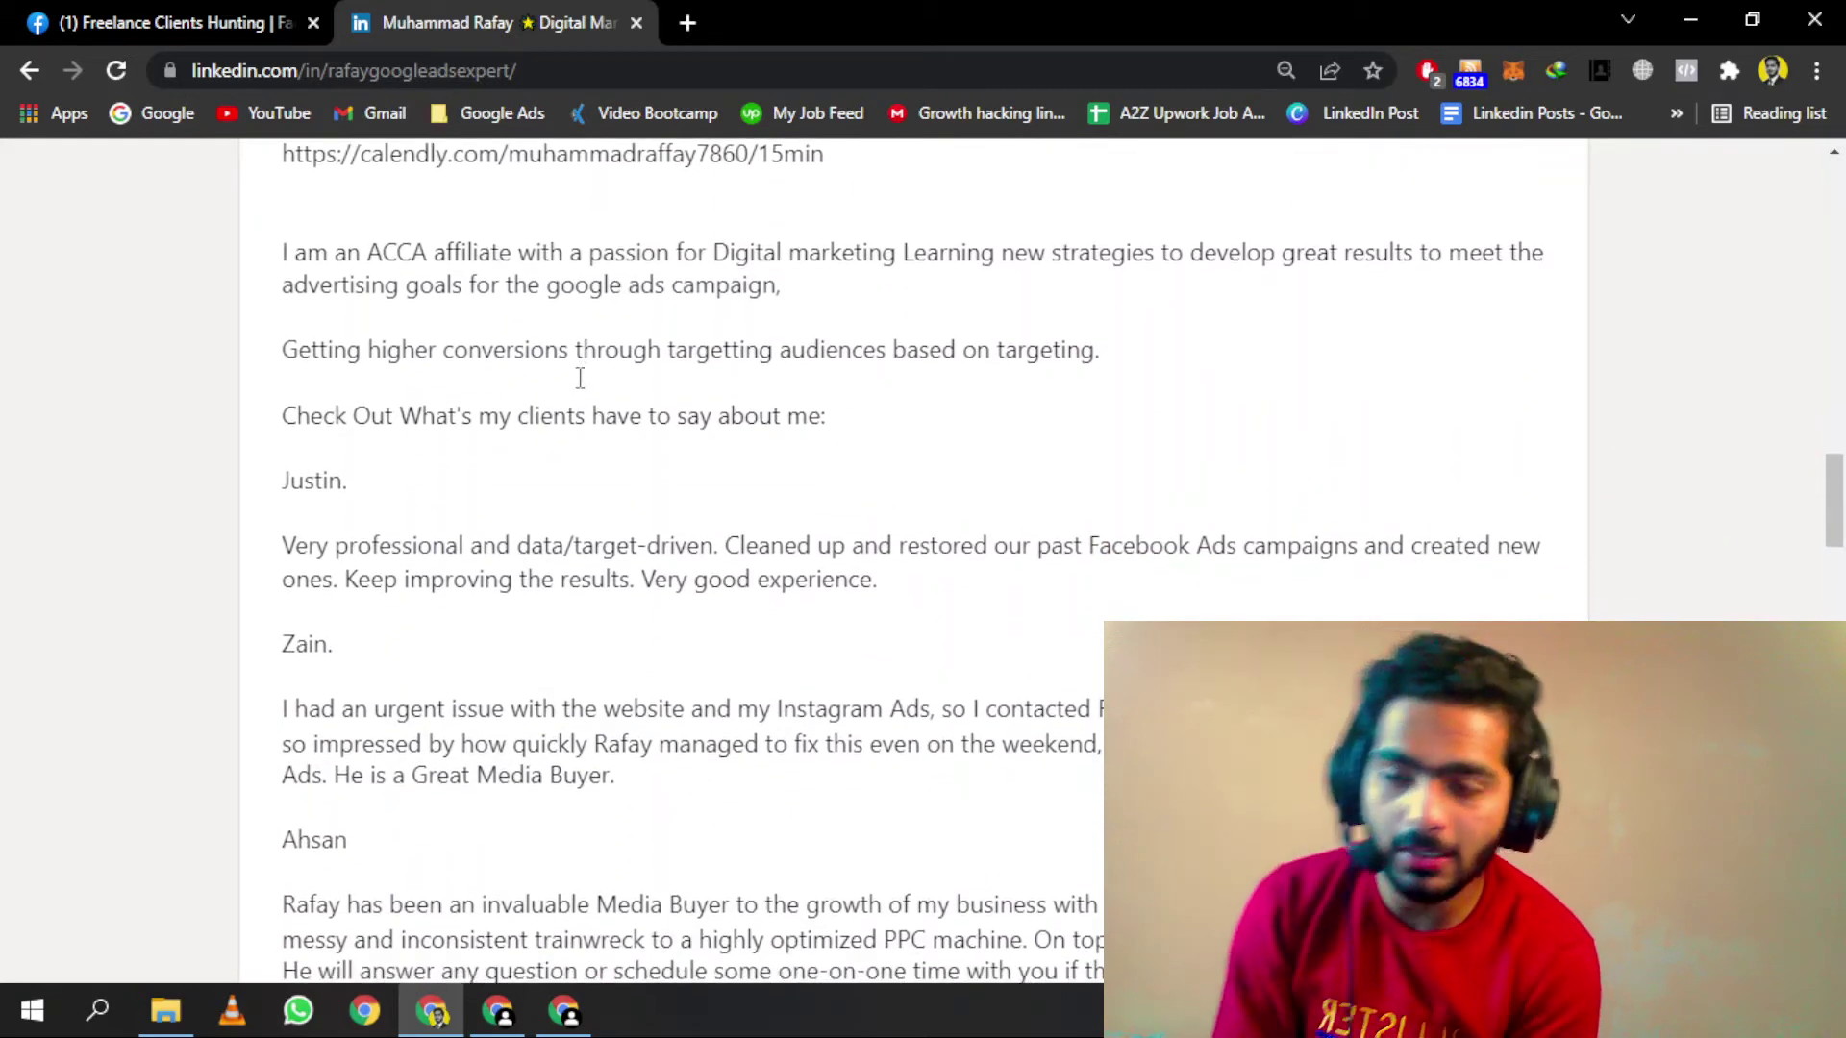
scroll(580, 378, down, 1)
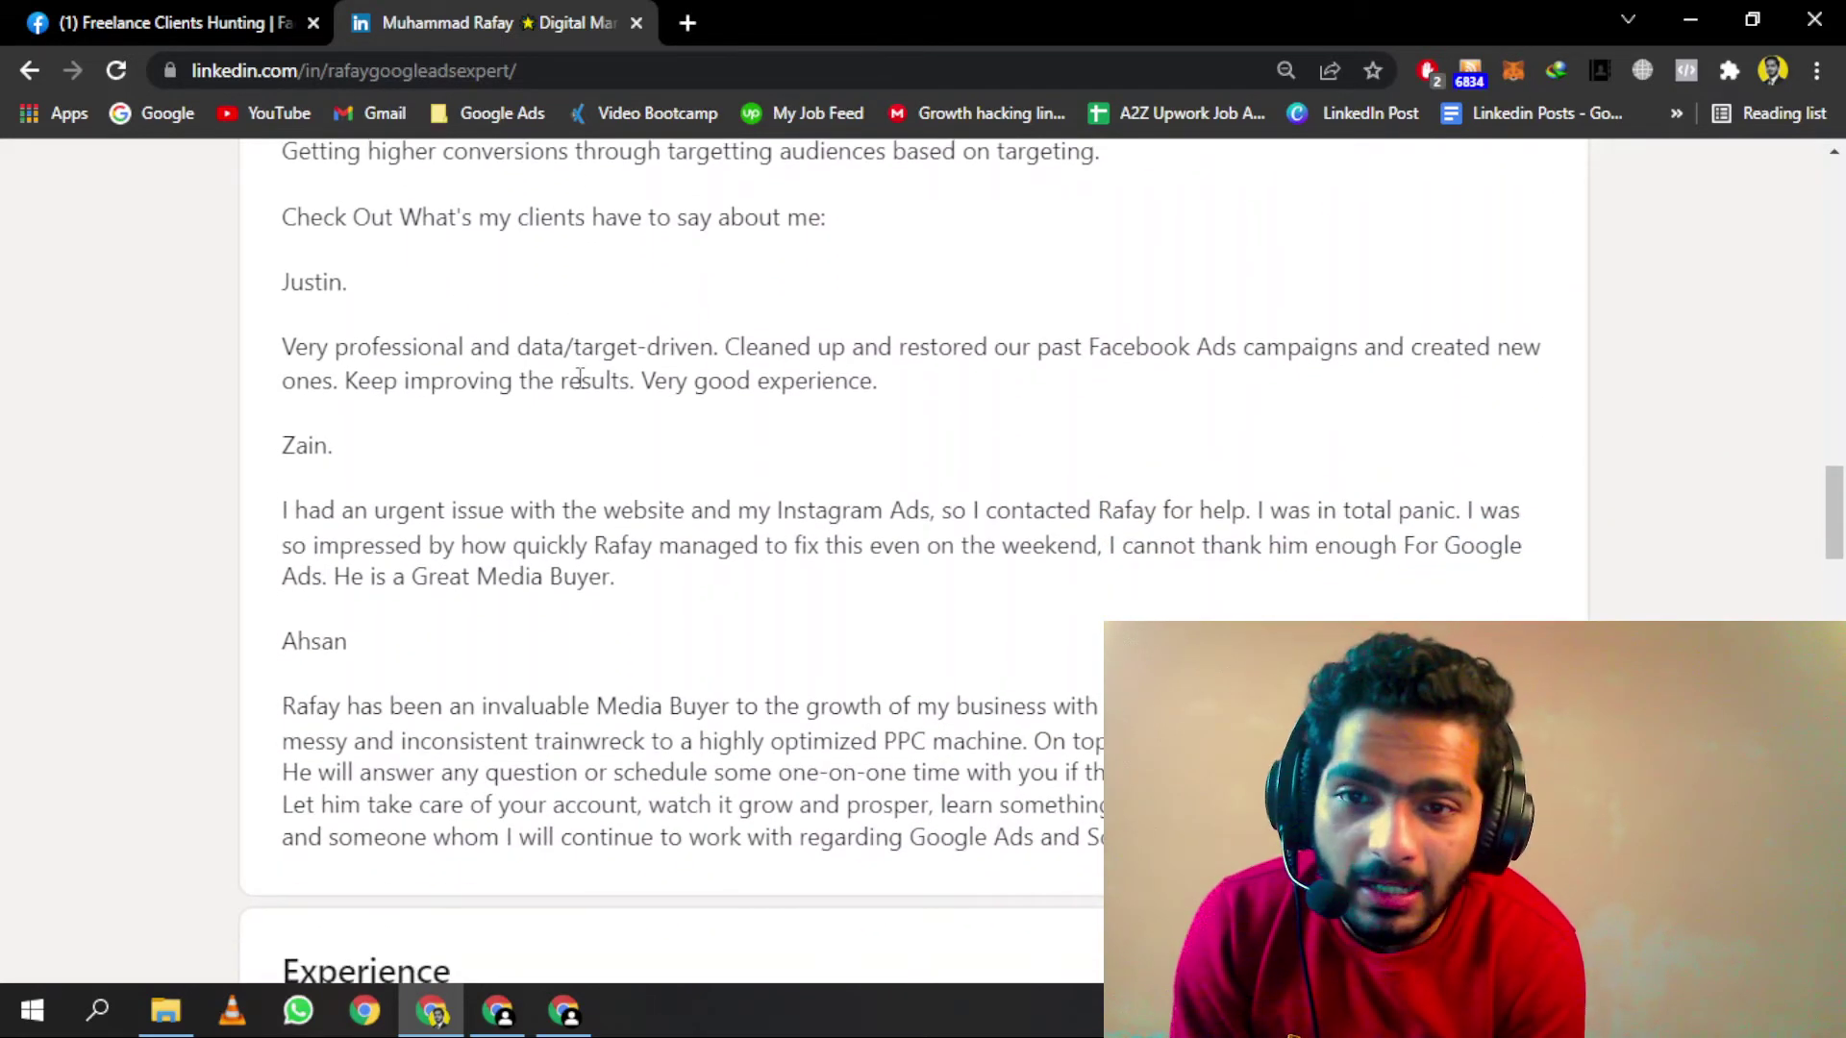
drag(1366, 347, 1084, 346)
click(1084, 346)
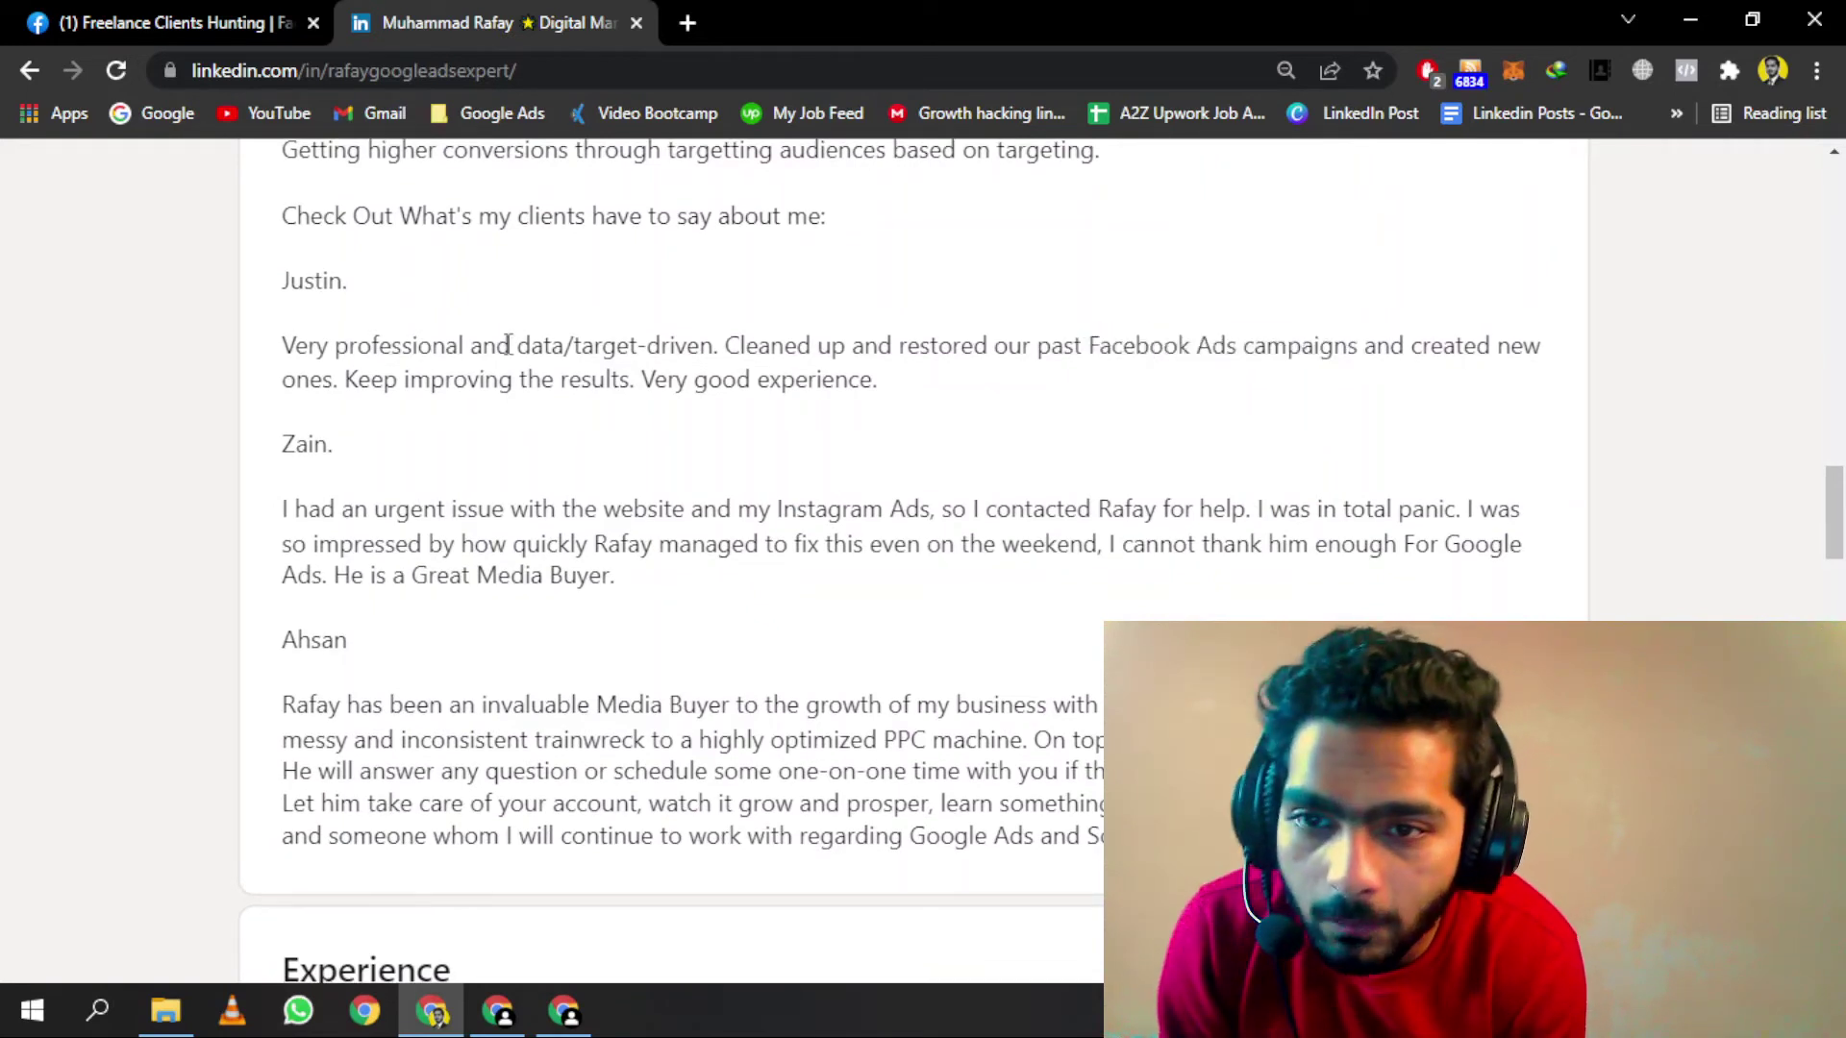
scroll(497, 341, down, 1)
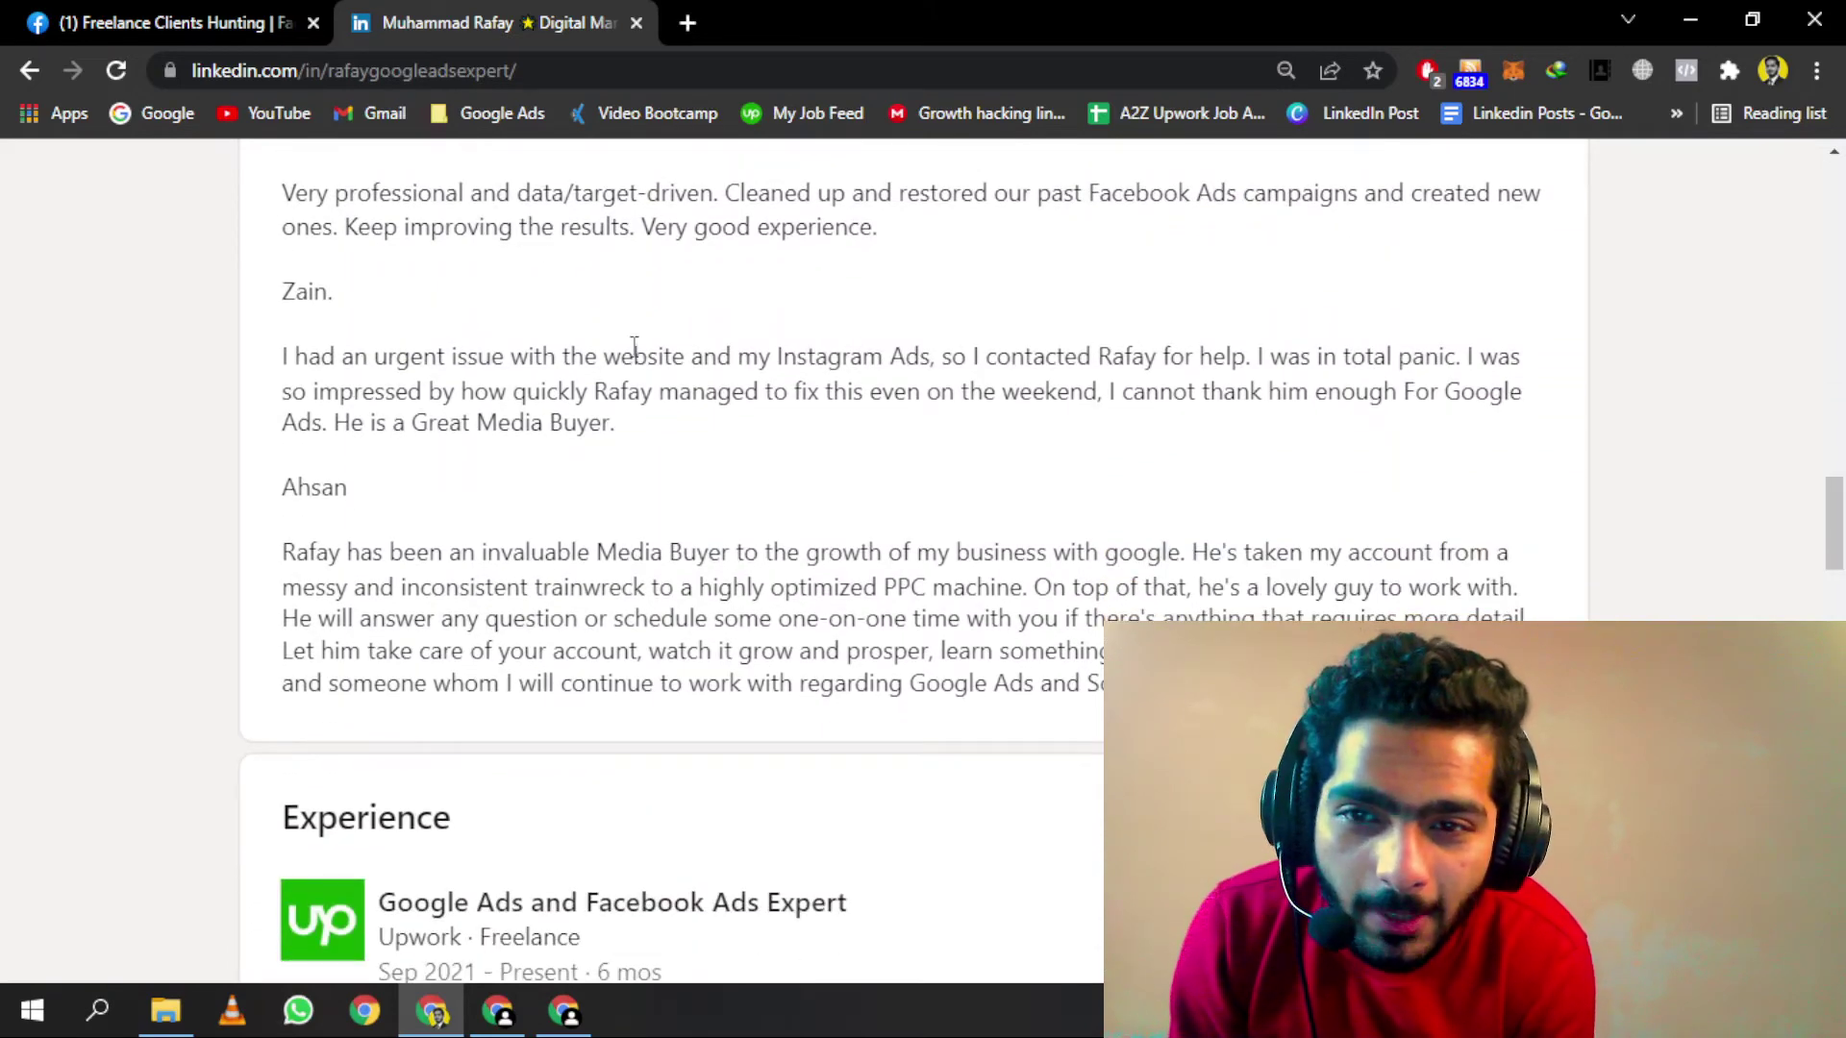
drag(774, 363, 943, 363)
click(943, 363)
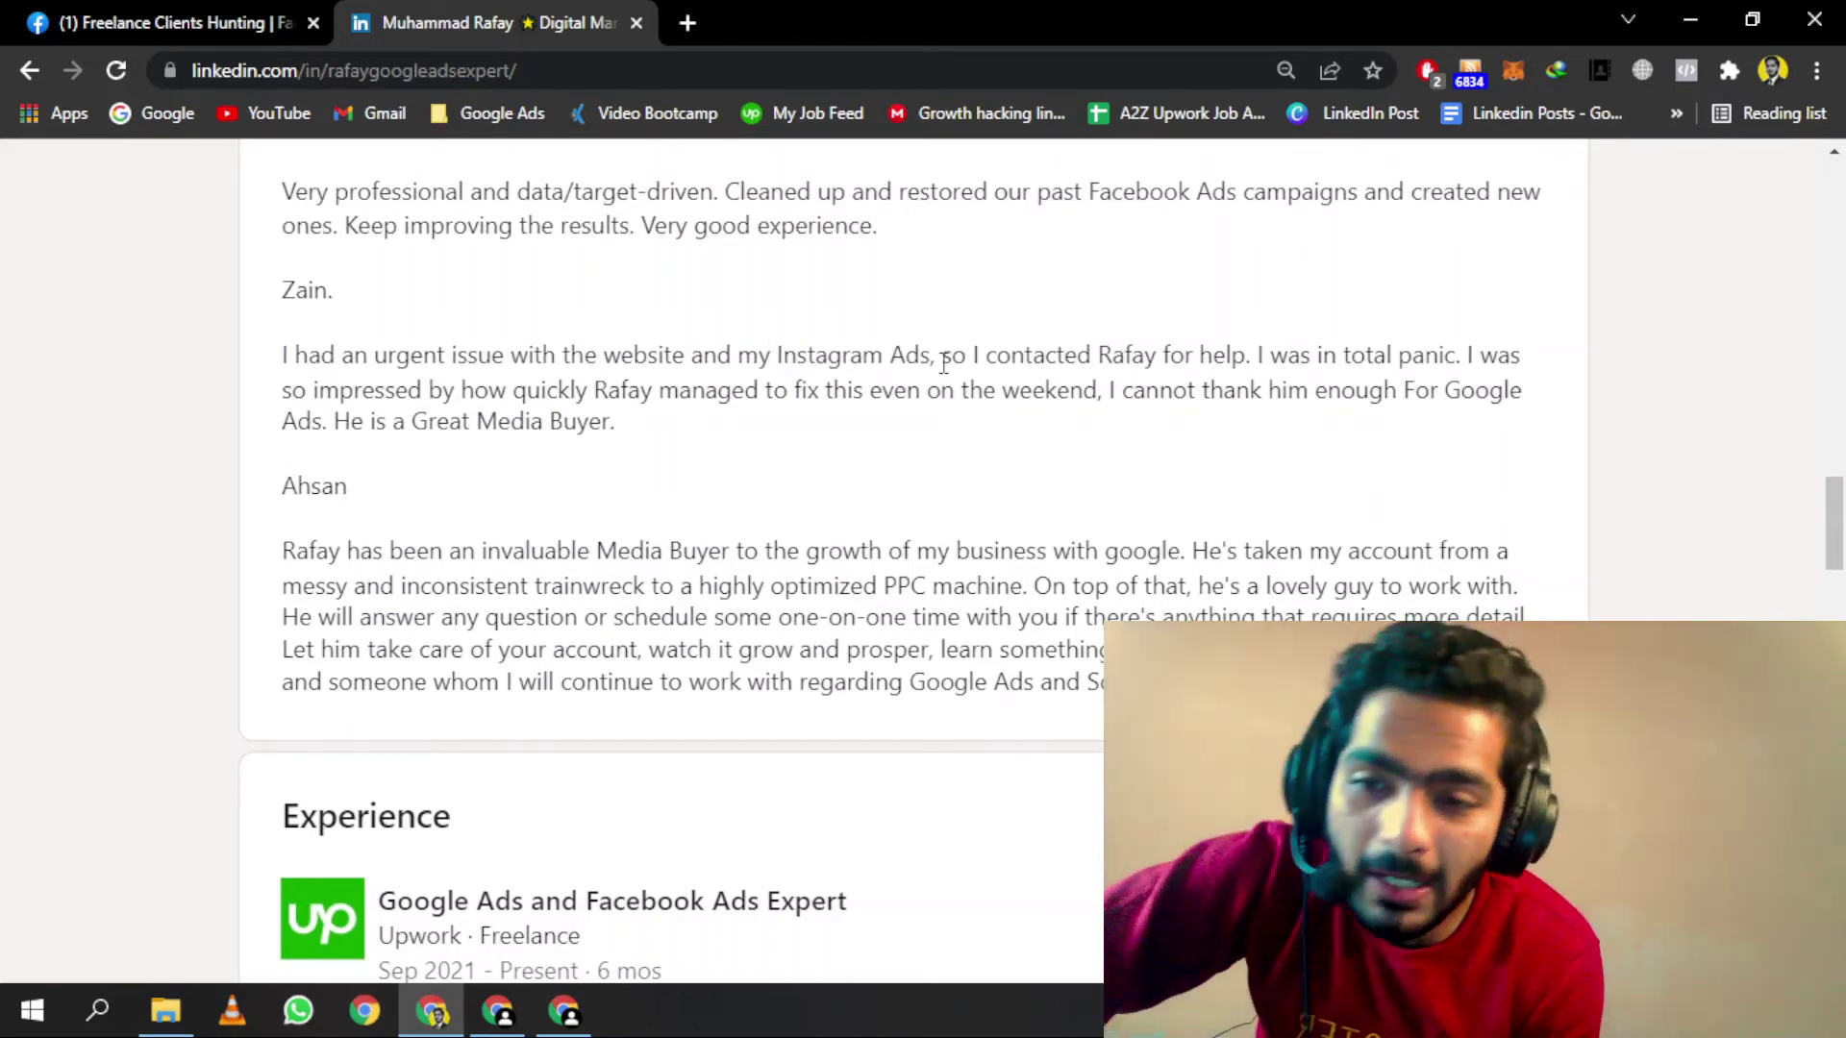
Step: Reduce the page zoom to its earlier level and look over the positions listed in the Experience section
key(ctrl+minus)
key(ctrl+minus)
key(ctrl+minus)
key(ctrl+minus)
scroll(943, 364, up, 5)
scroll(943, 363, down, 10)
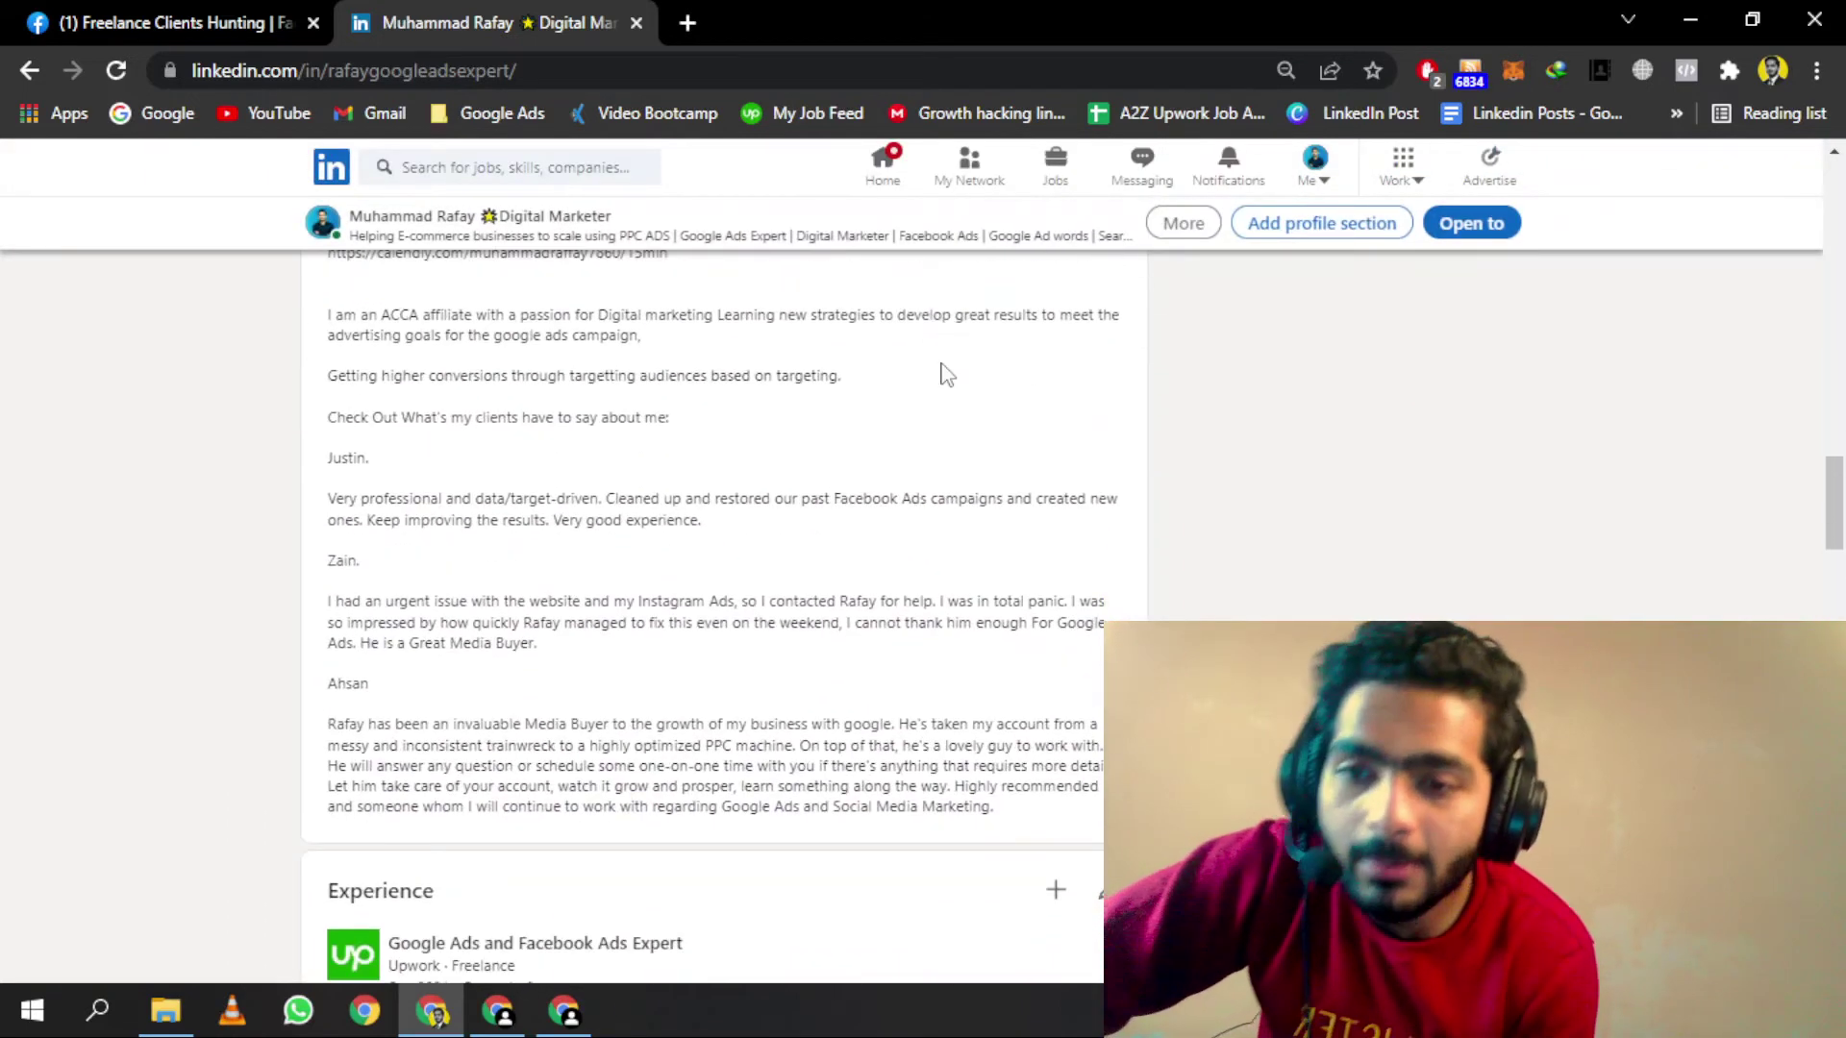
scroll(632, 584, down, 4)
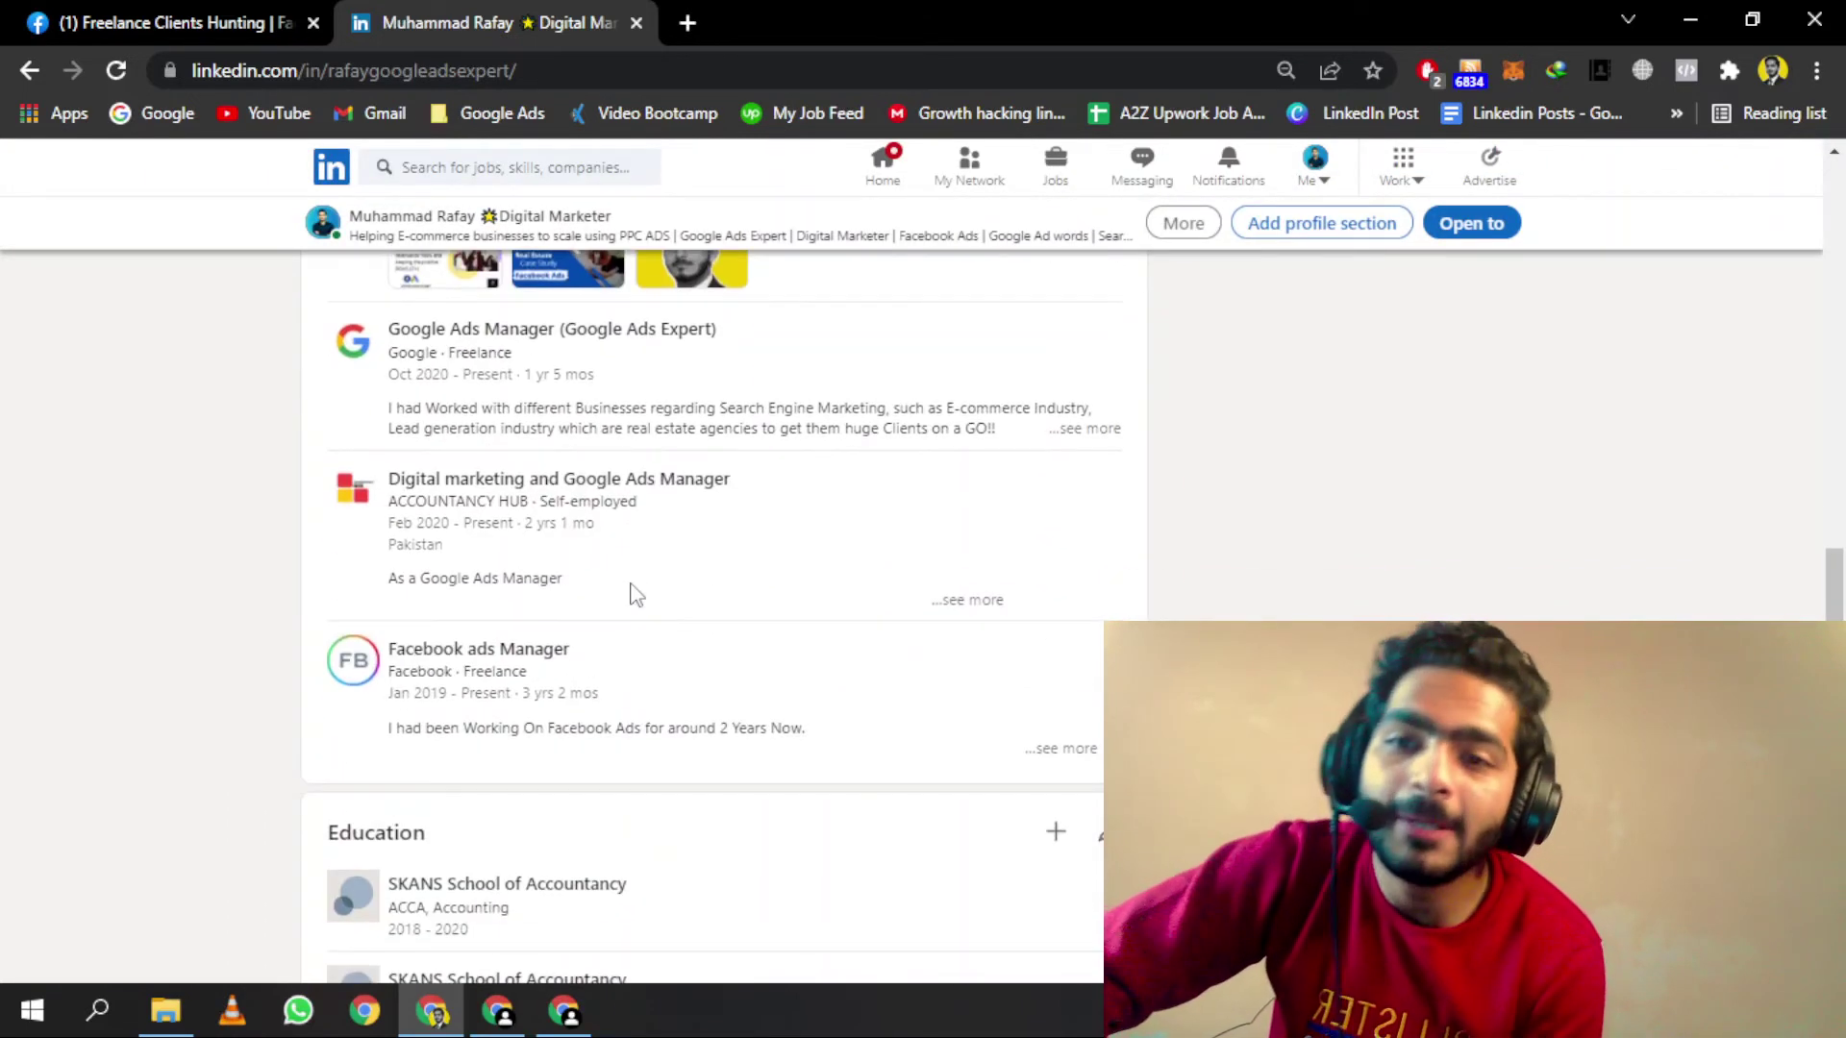
scroll(903, 523, up, 3)
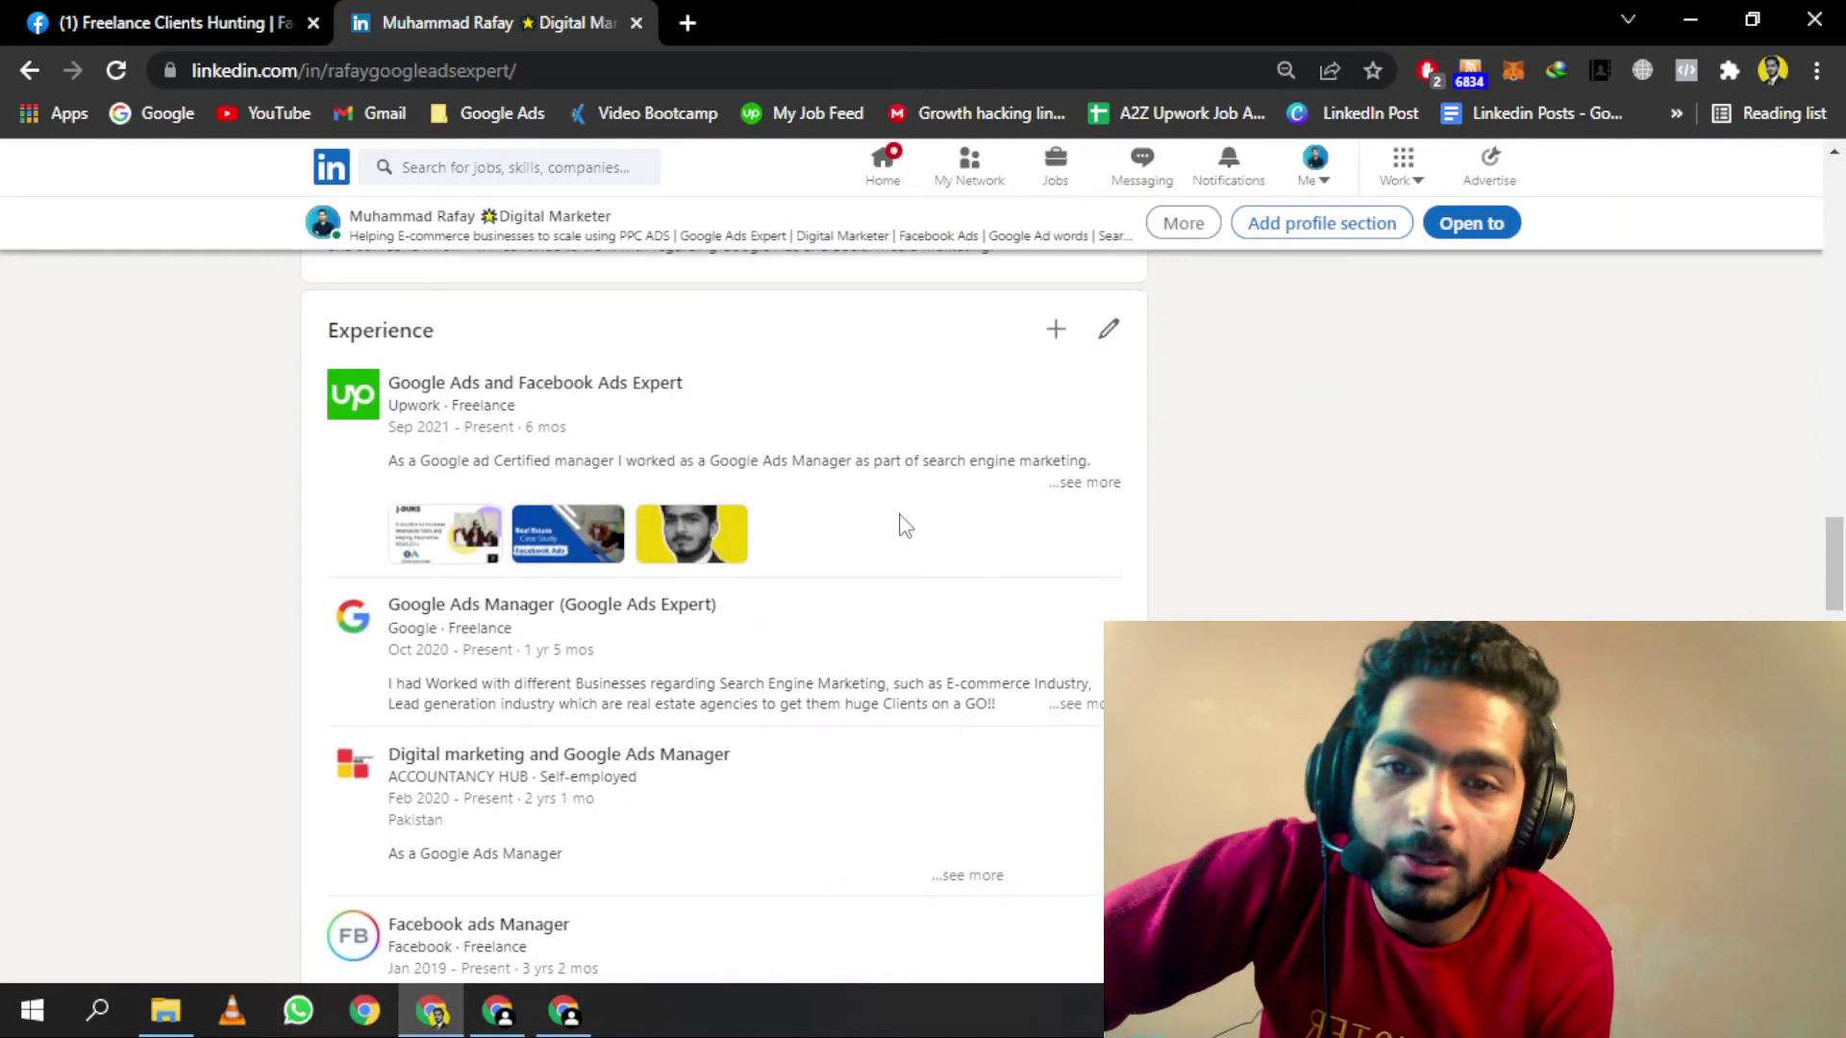
Step: Expand the full description of the Upwork "Google Ads and Facebook Ads Expert" position in the Experience section and read it
click(1084, 485)
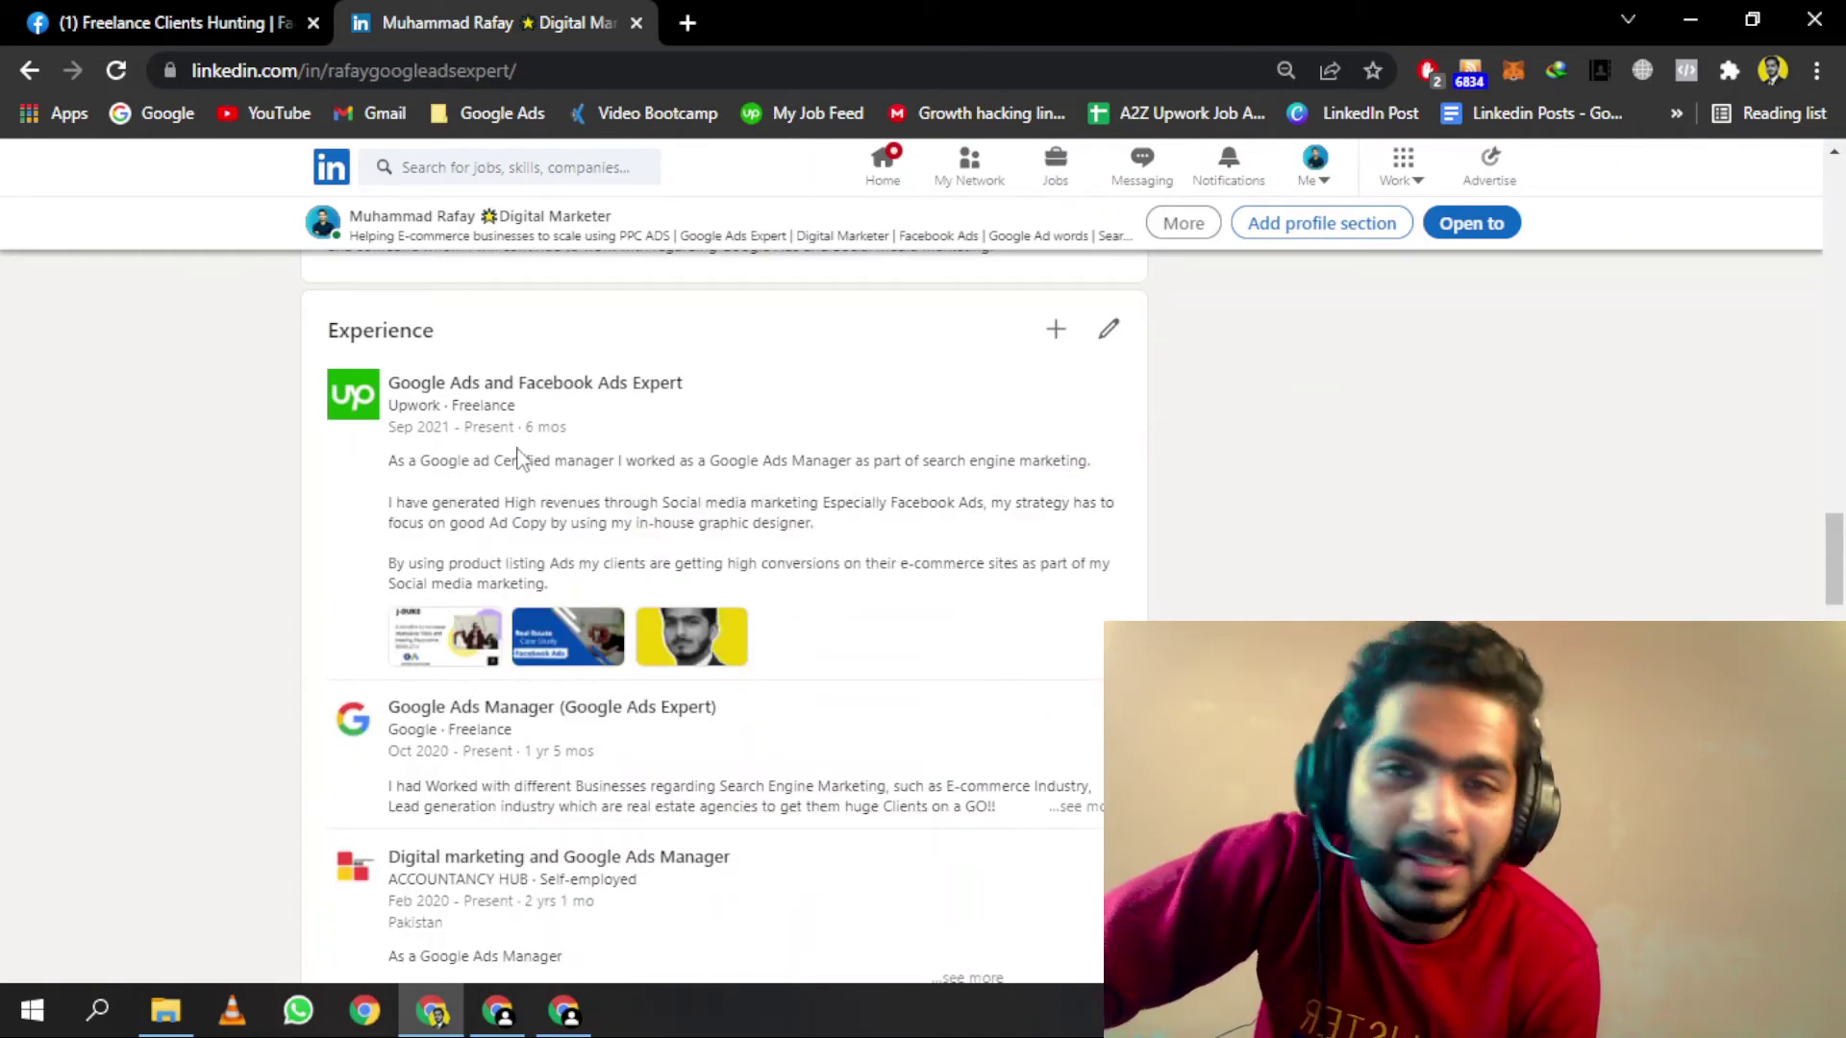
scroll(519, 459, up, 3)
scroll(519, 459, down, 5)
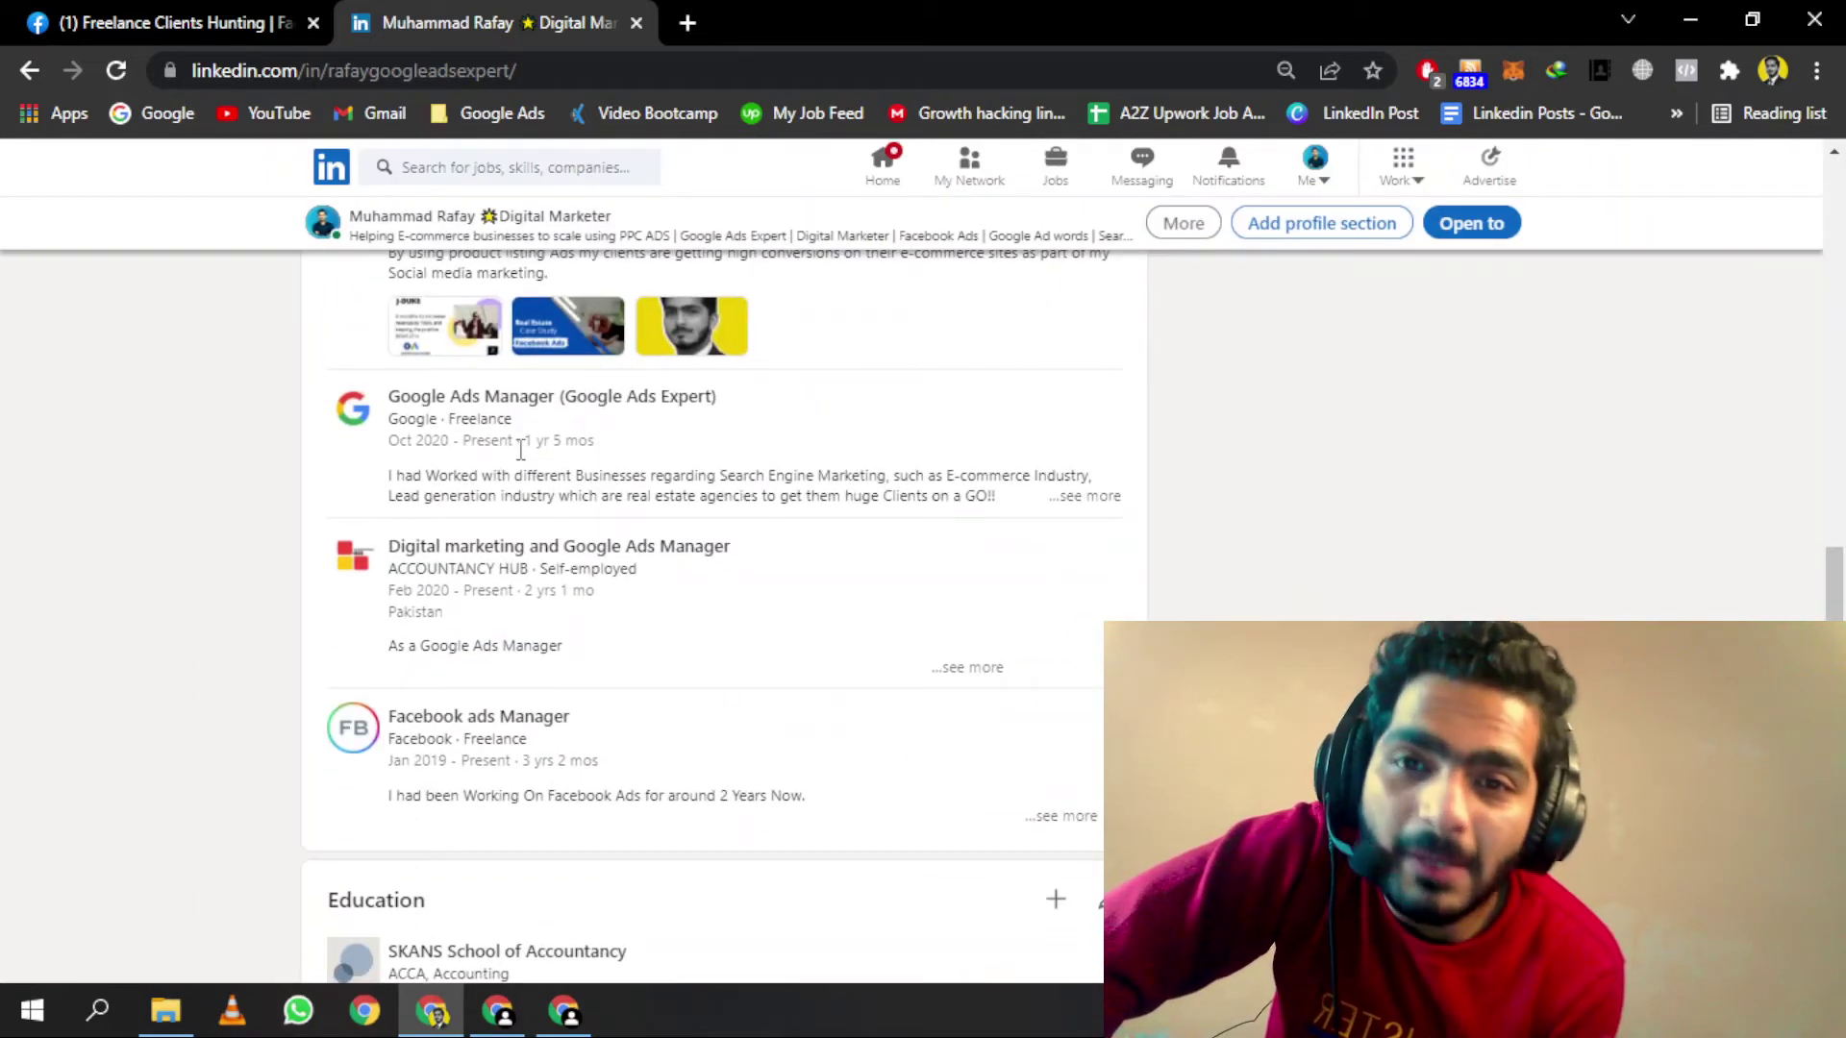
Step: Expand the full descriptions of the Google Ads Manager, Digital marketing and Google Ads Manager, and Facebook ads Manager positions
scroll(520, 450, down, 1)
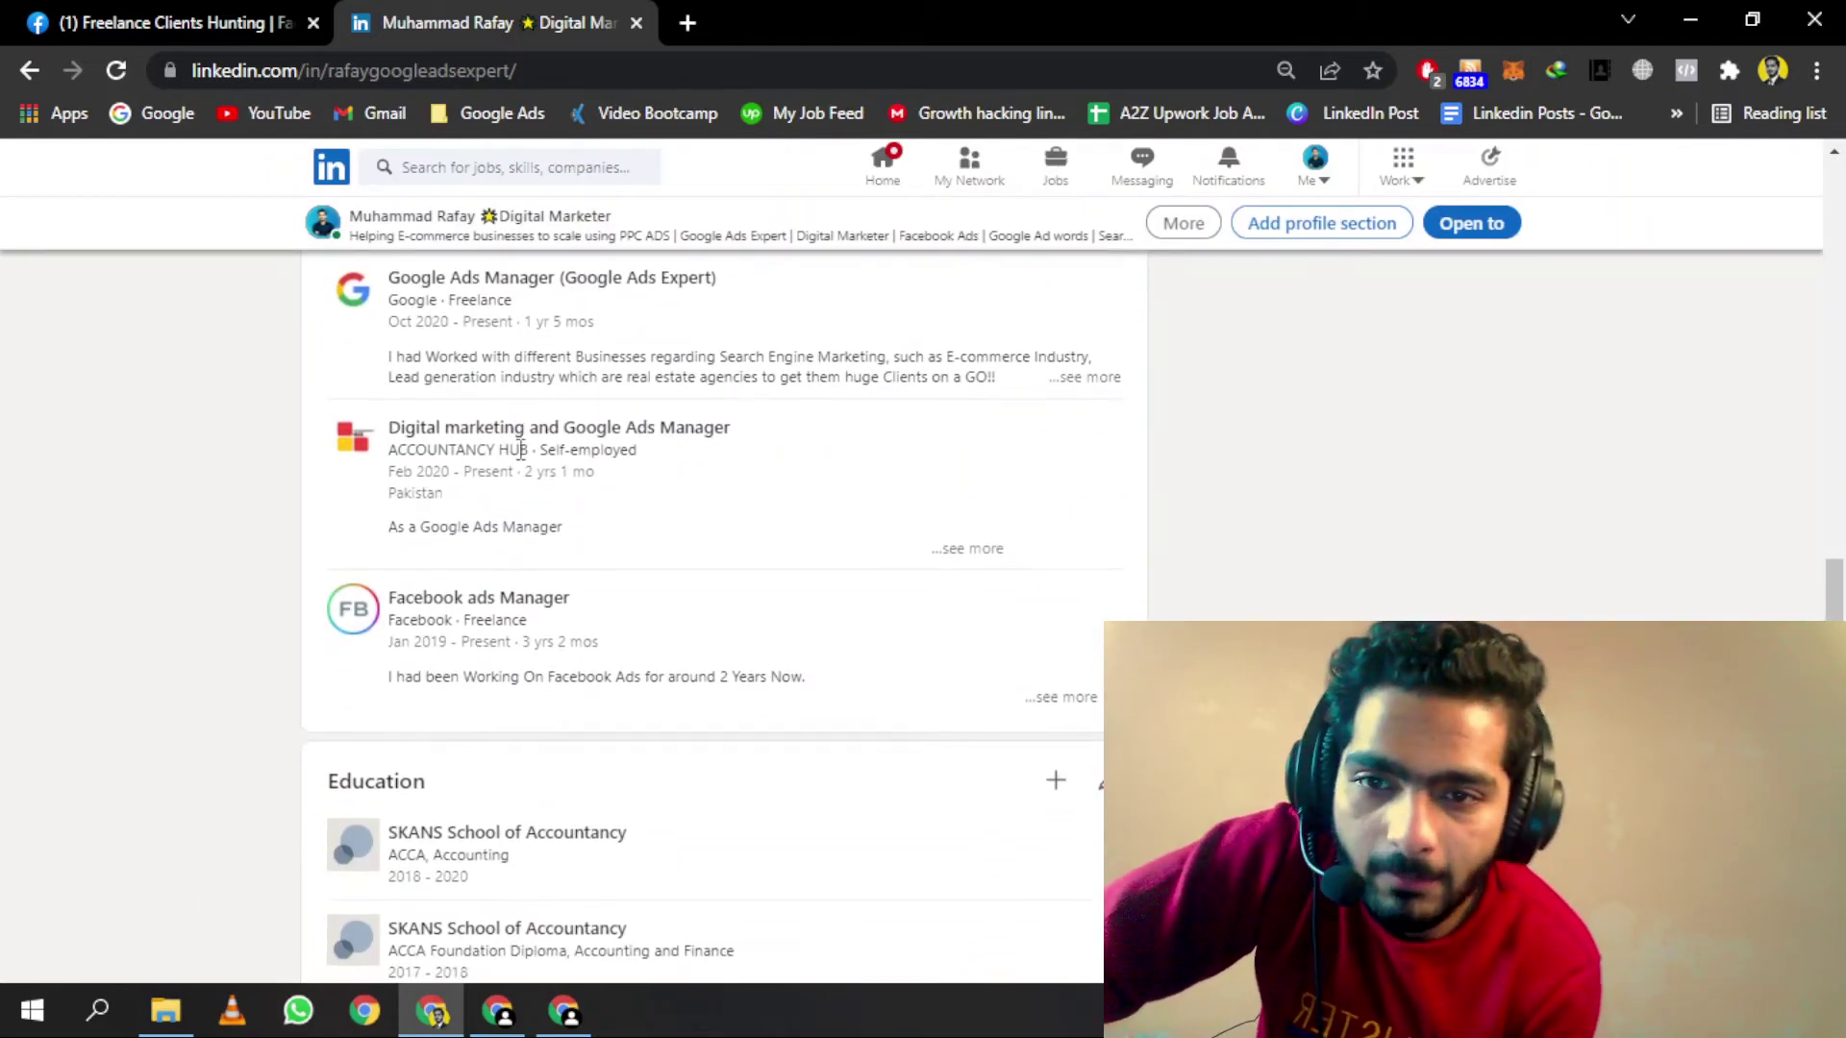
click(1091, 381)
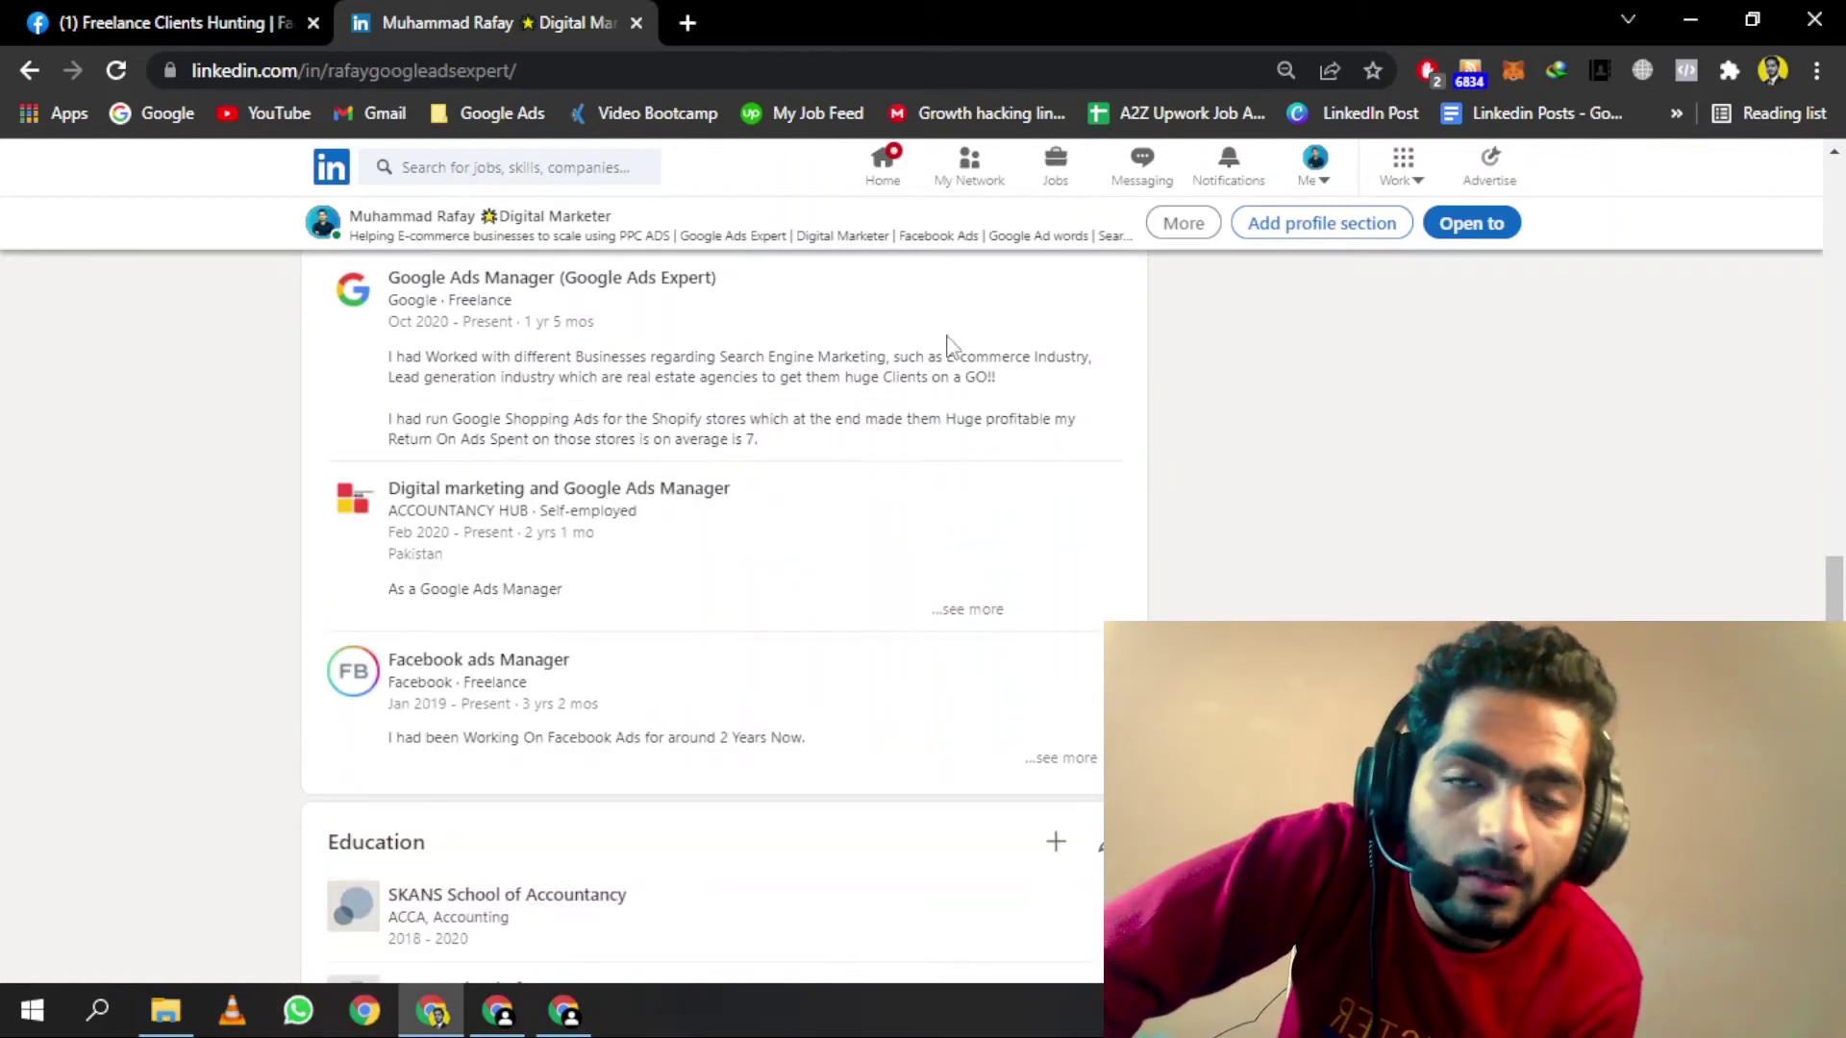
scroll(644, 385, down, 1)
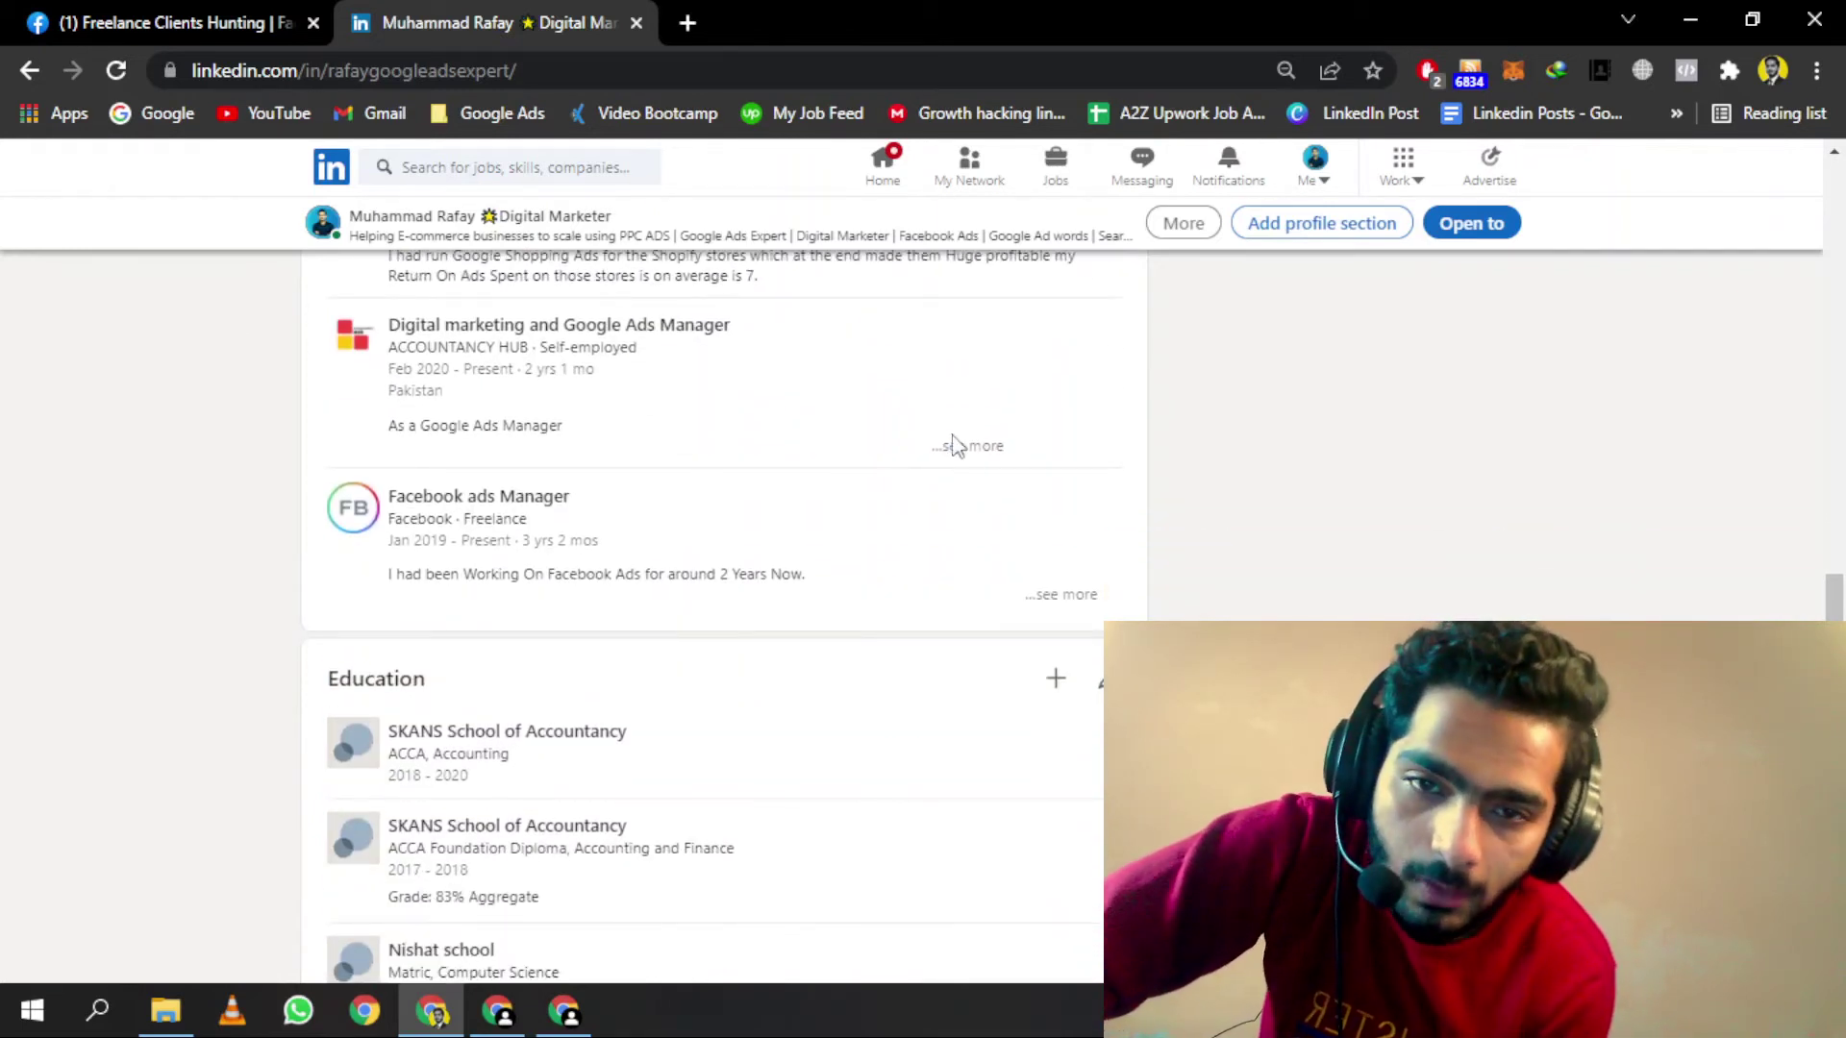
click(966, 448)
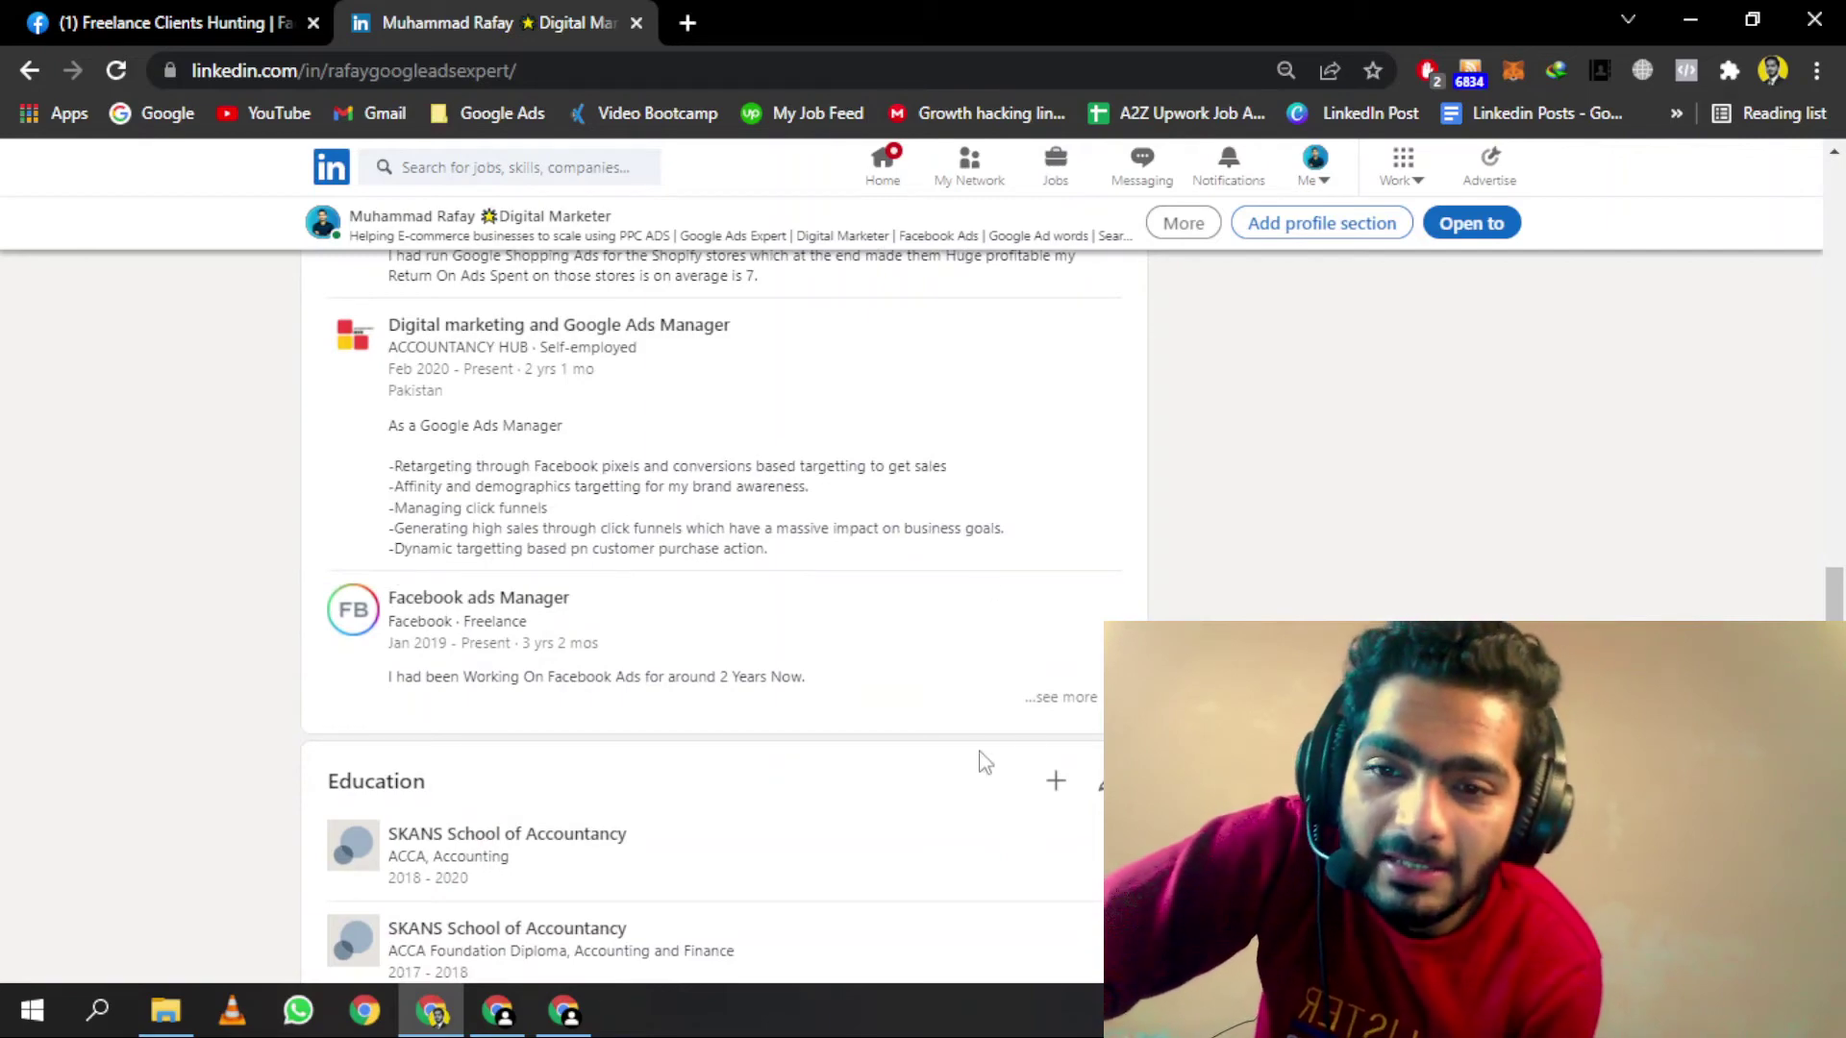
click(1060, 698)
Step: Review the whole profile, from the education and certifications to the intro and the expanded Experience descriptions, ending at the profile header
scroll(797, 770, down, 10)
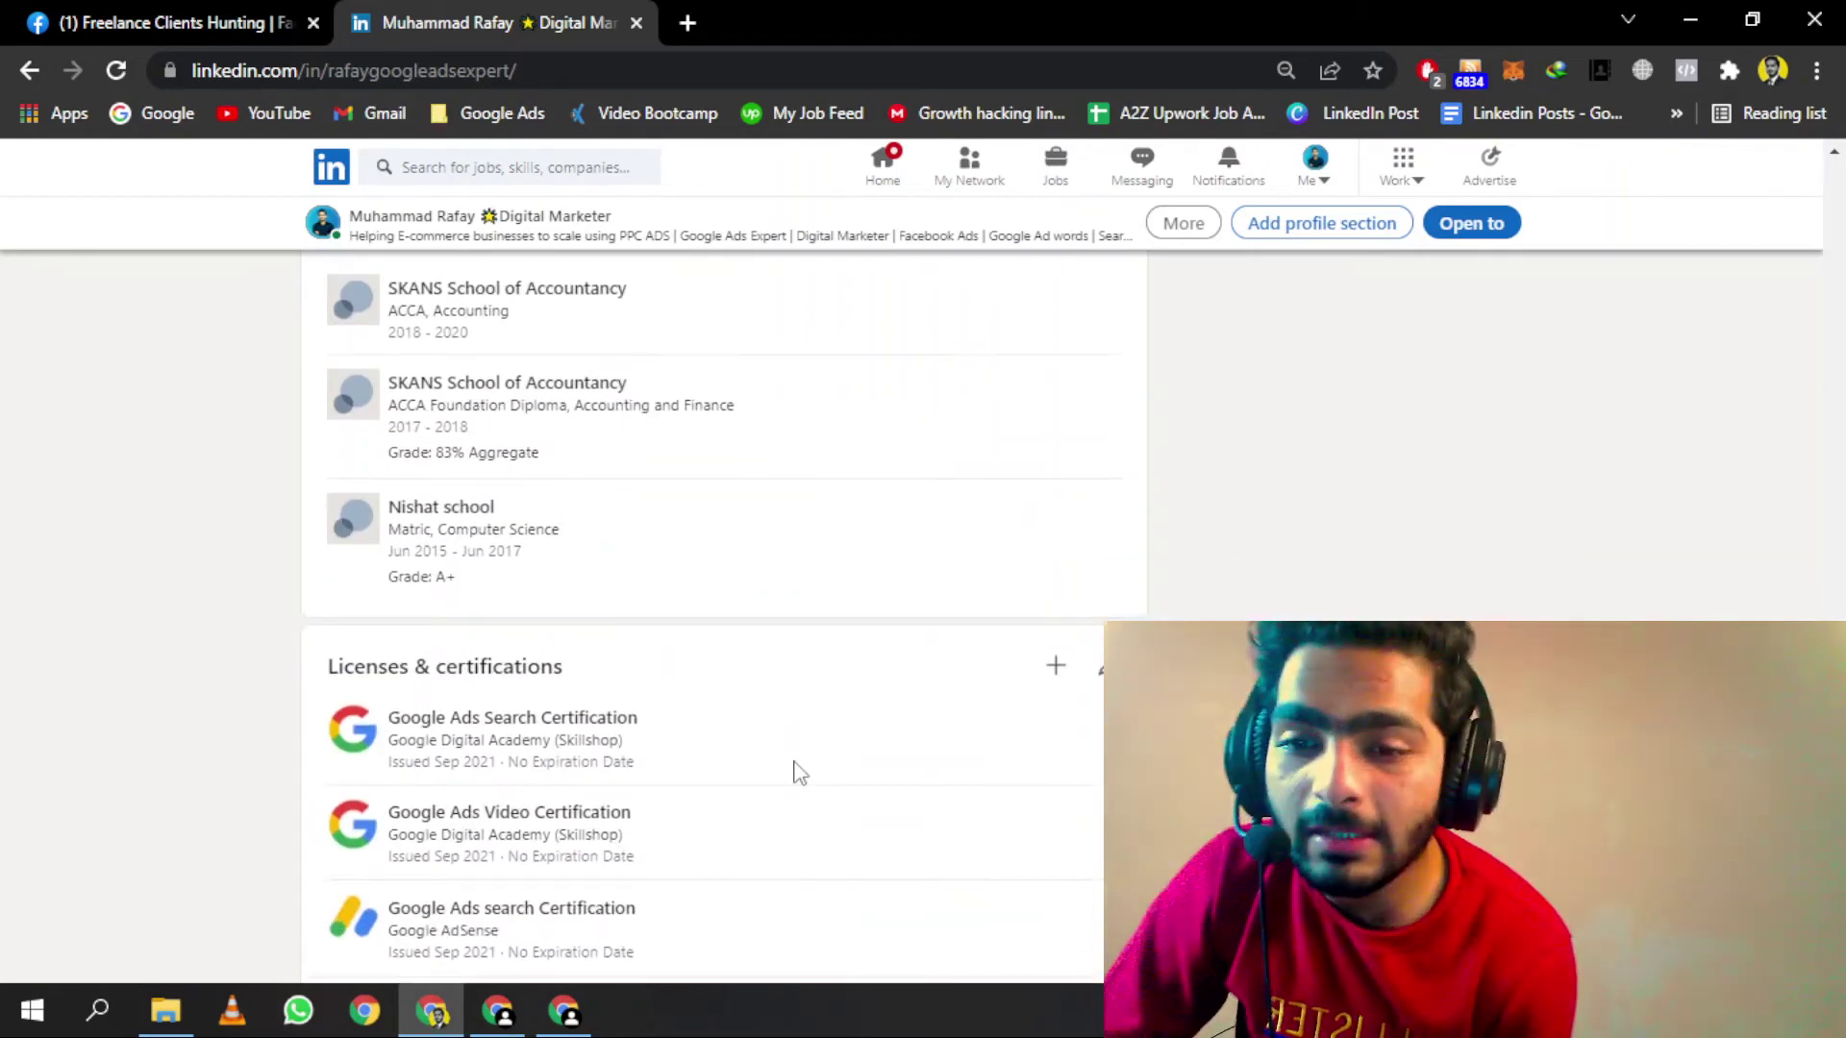
scroll(800, 772, up, 15)
scroll(798, 772, up, 10)
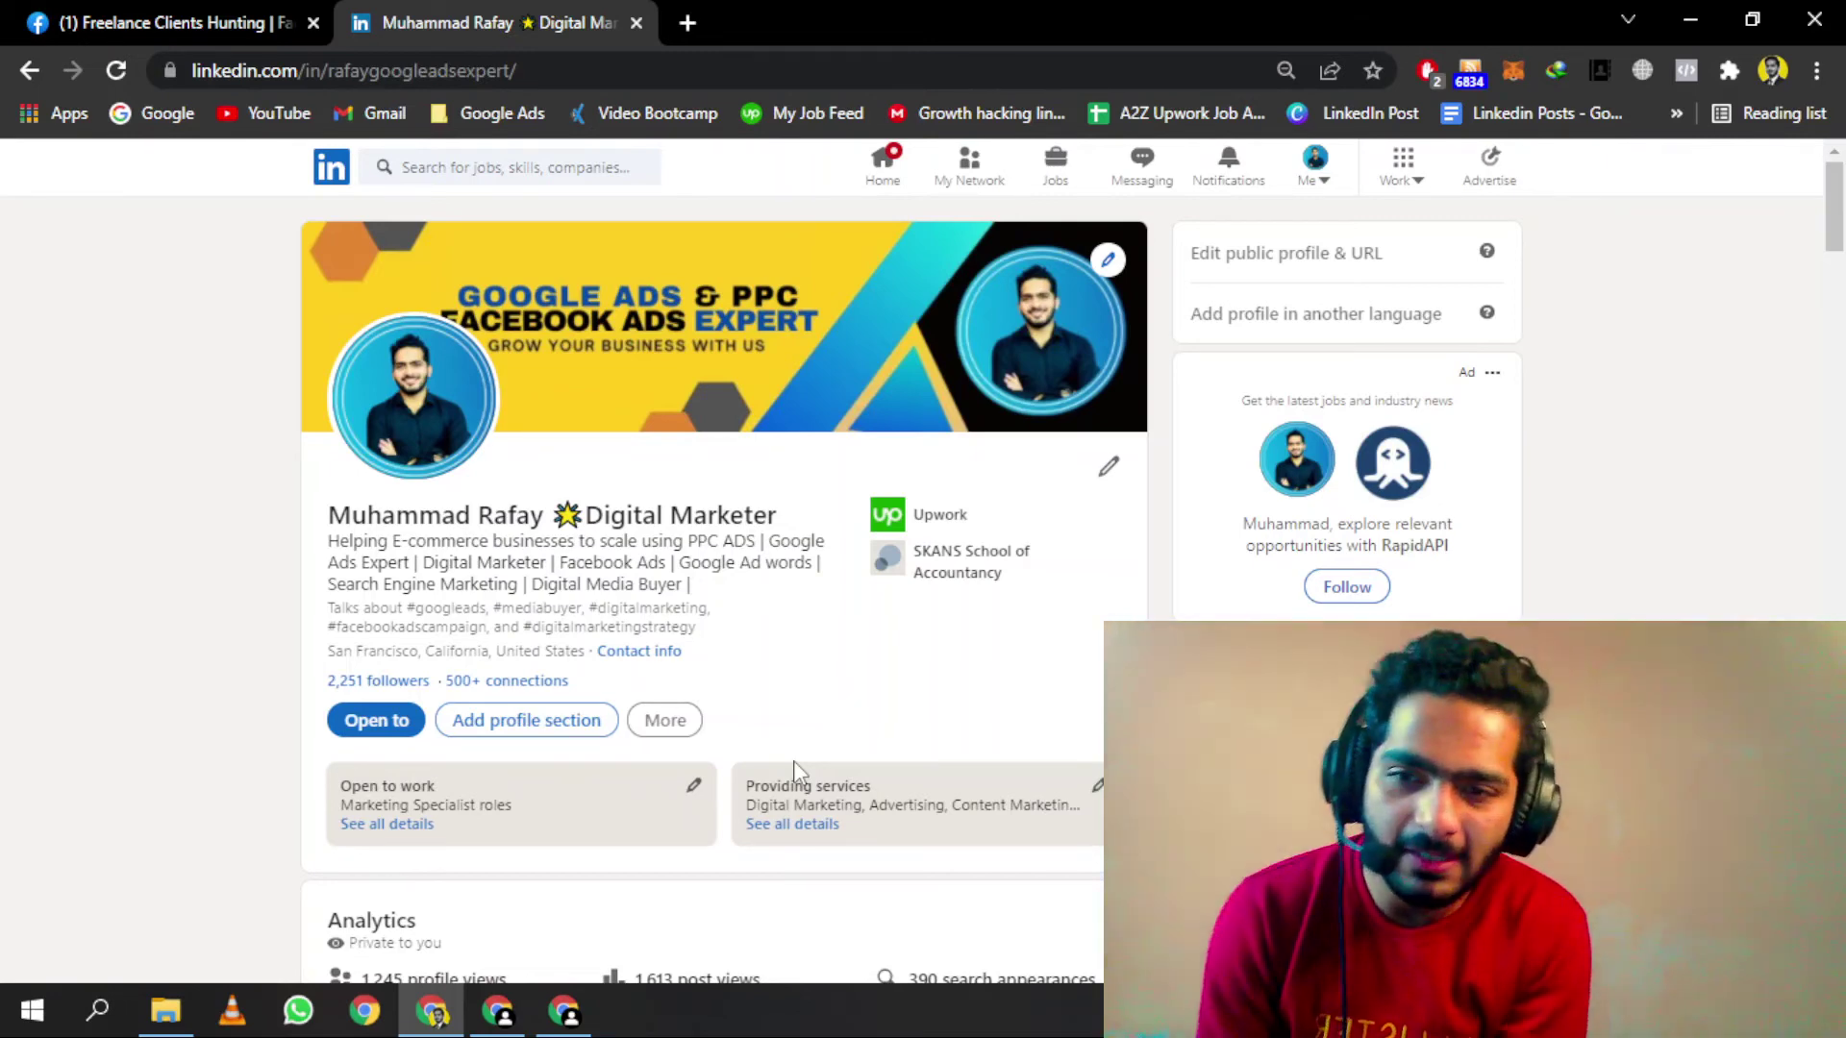
scroll(793, 759, down, 15)
scroll(795, 761, up, 15)
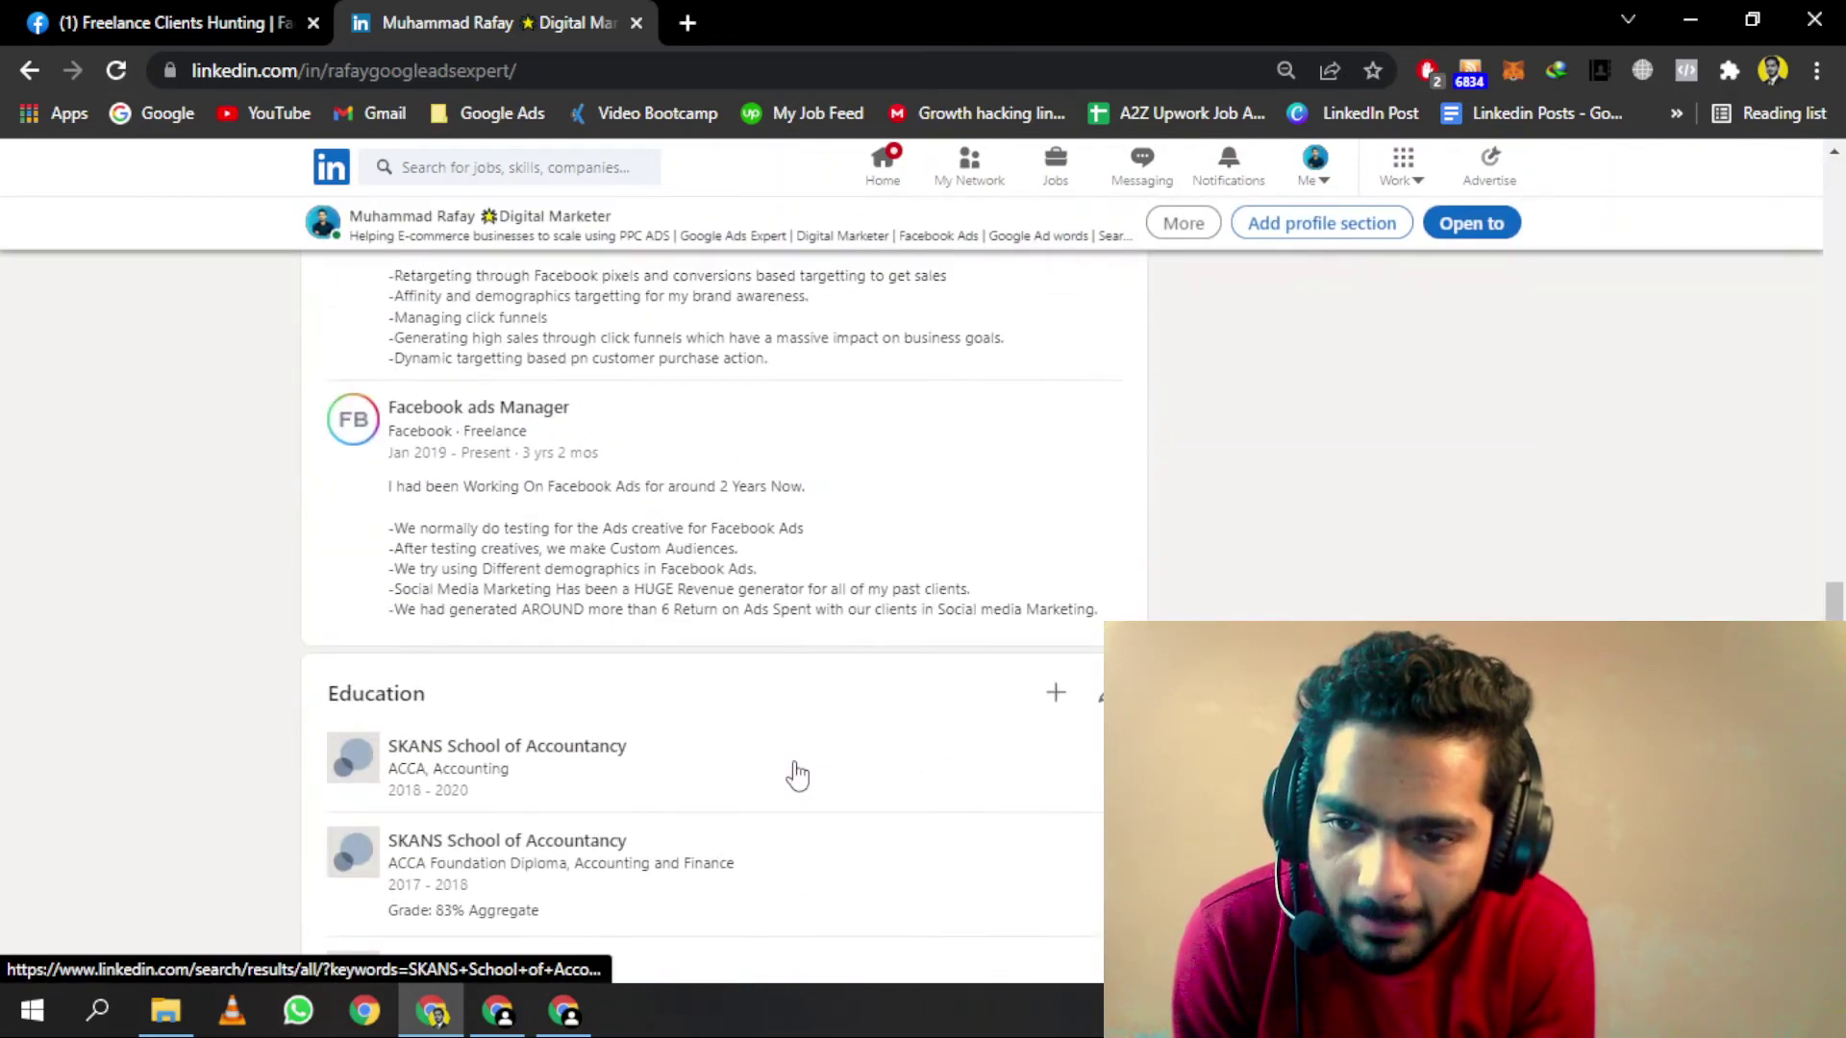
scroll(796, 770, up, 4)
scroll(796, 769, down, 8)
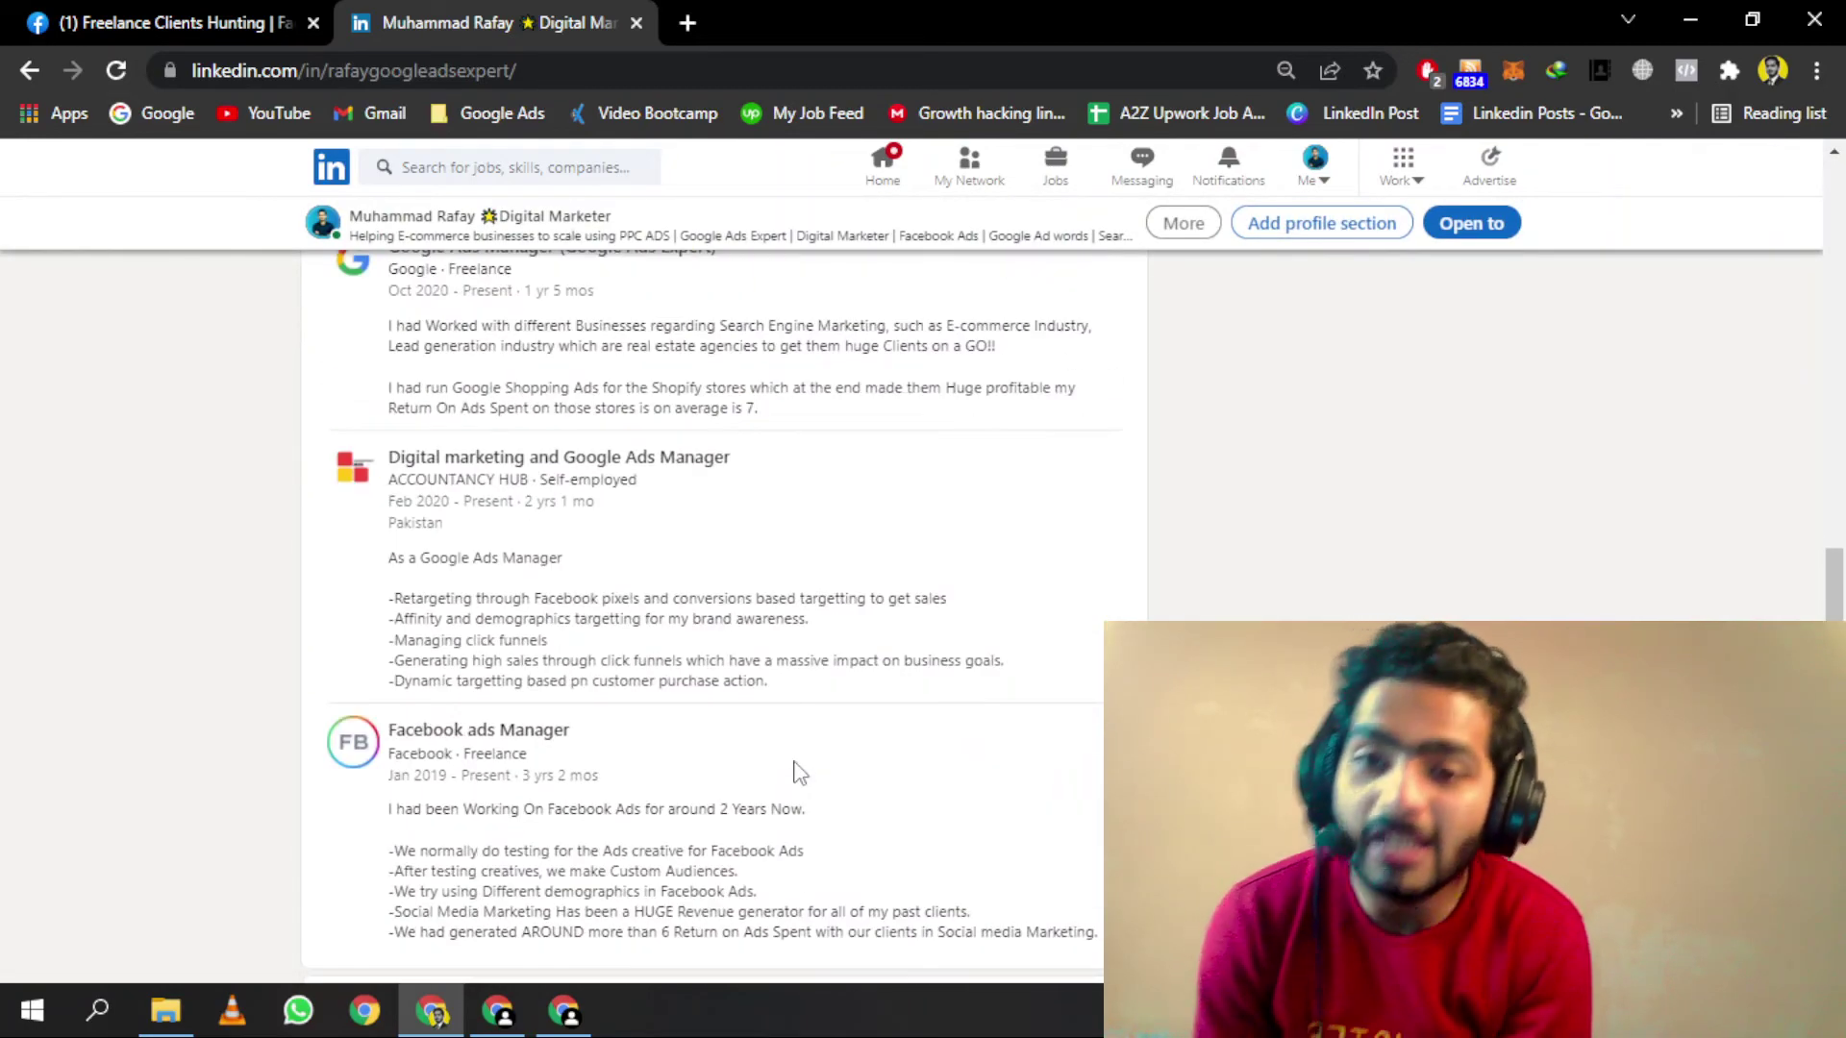
scroll(794, 769, up, 15)
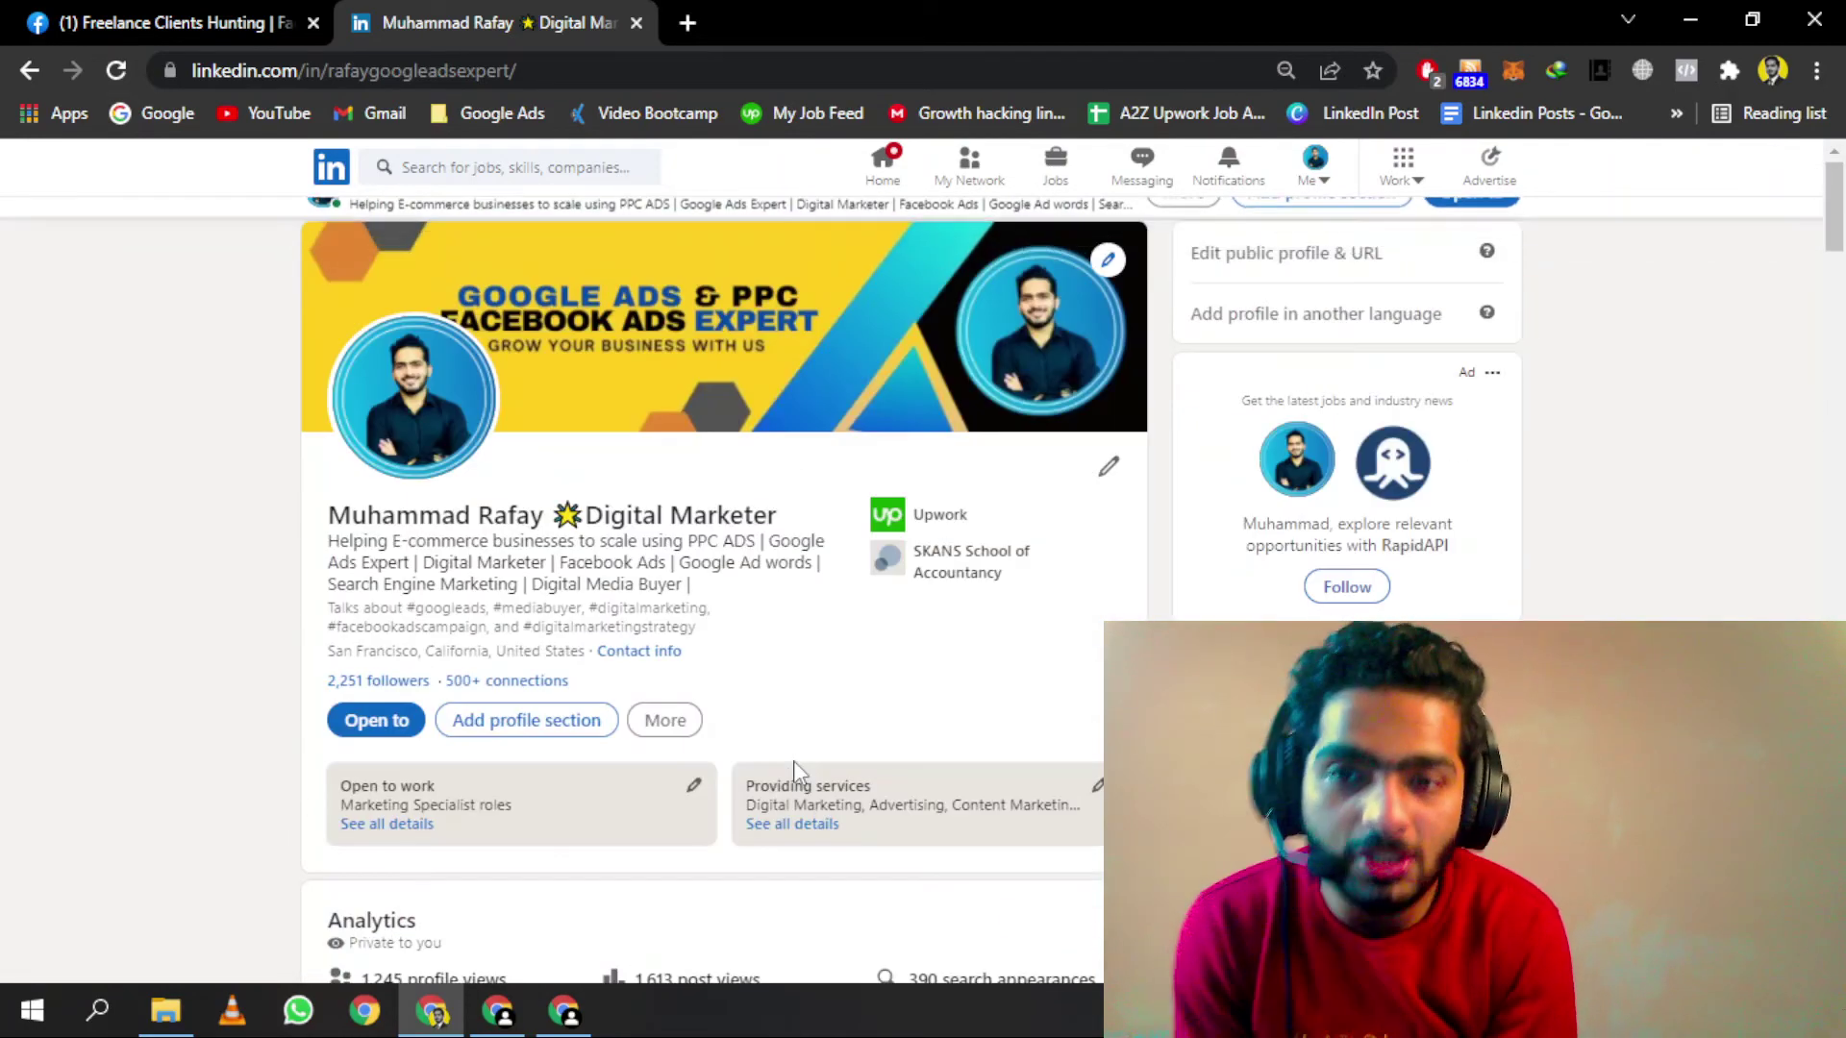